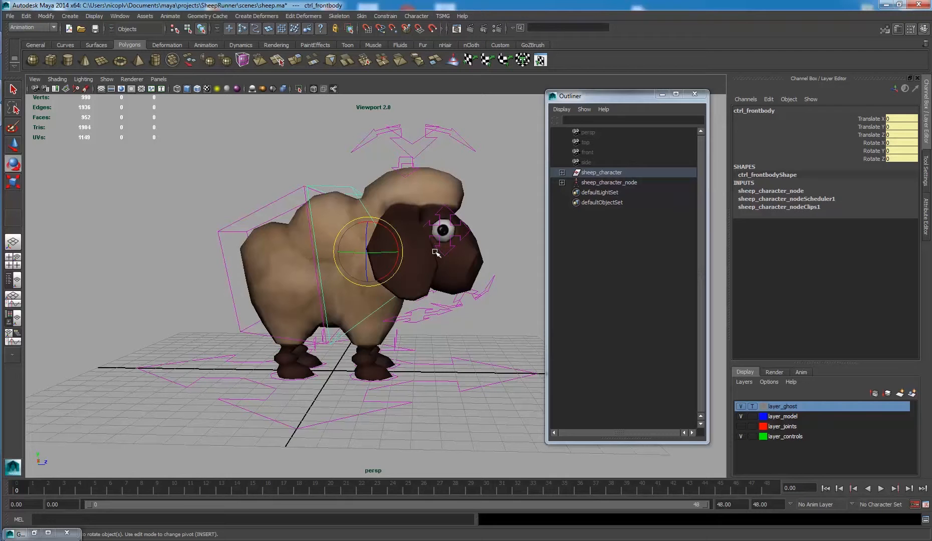
Tilt the sheep's front body control about 34° in X and lower it to about -1.6 in Y
{"action": "left_click_drag", "start_coordinate": [384, 251], "coordinate": [410, 281], "text": "alt"}
{"action": "left_click", "coordinate": [391, 232]}
{"action": "key", "text": "w"}
{"action": "key", "text": "ctrl+z"}
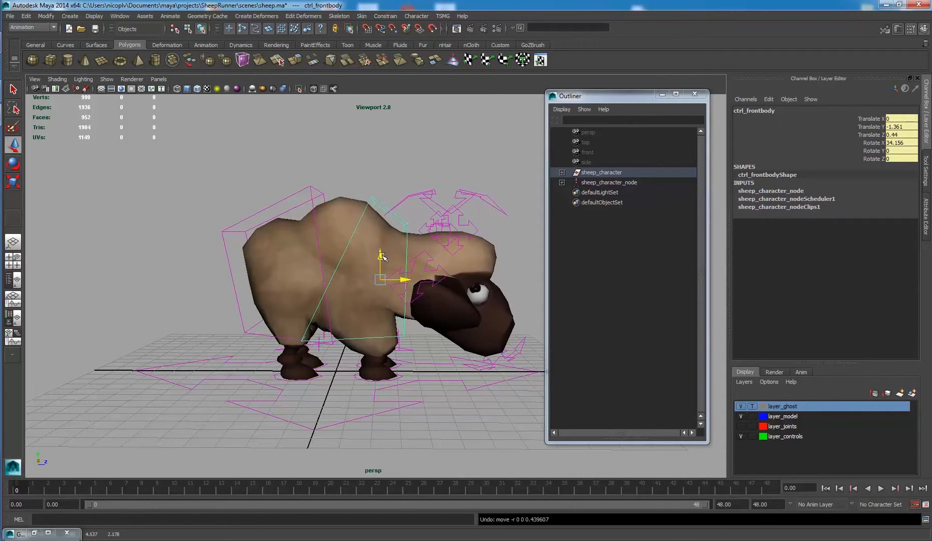
{"action": "left_click_drag", "start_coordinate": [370, 256], "coordinate": [370, 260]}
Rotate the sheep's head control downward so the face points toward the ground
{"action": "left_click", "coordinate": [461, 221]}
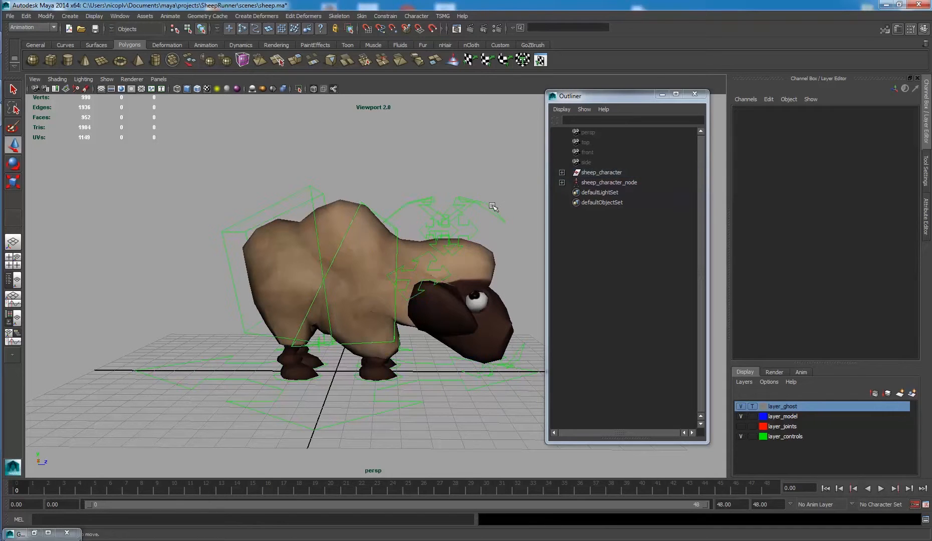
{"action": "key", "text": "e"}
{"action": "left_click_drag", "start_coordinate": [466, 240], "coordinate": [435, 234]}
{"action": "key", "text": "w"}
Lower the front body control to Y -1.727 and shift the rear body control to about Y -0.46, Z 0.32
{"action": "left_click", "coordinate": [393, 225]}
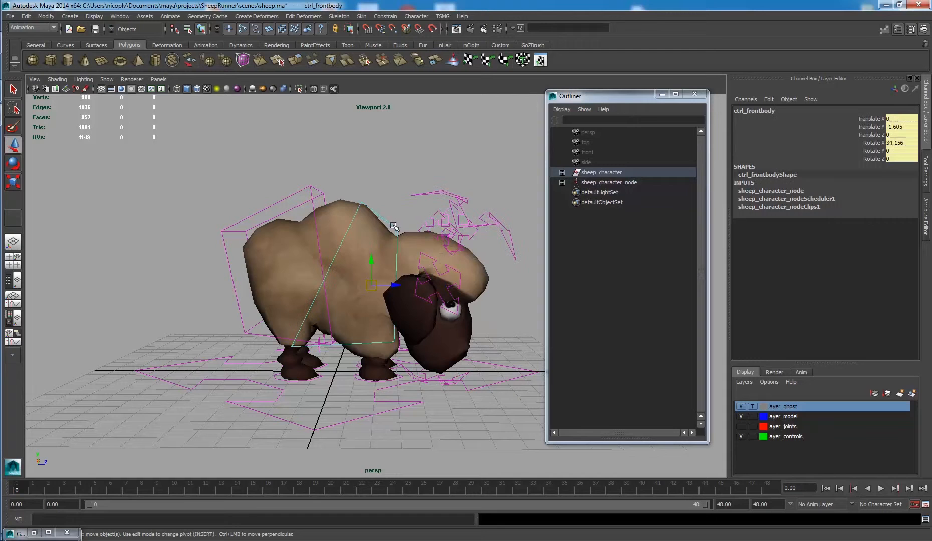
{"action": "left_click_drag", "start_coordinate": [373, 264], "coordinate": [403, 292]}
{"action": "key", "text": "ctrl+z"}
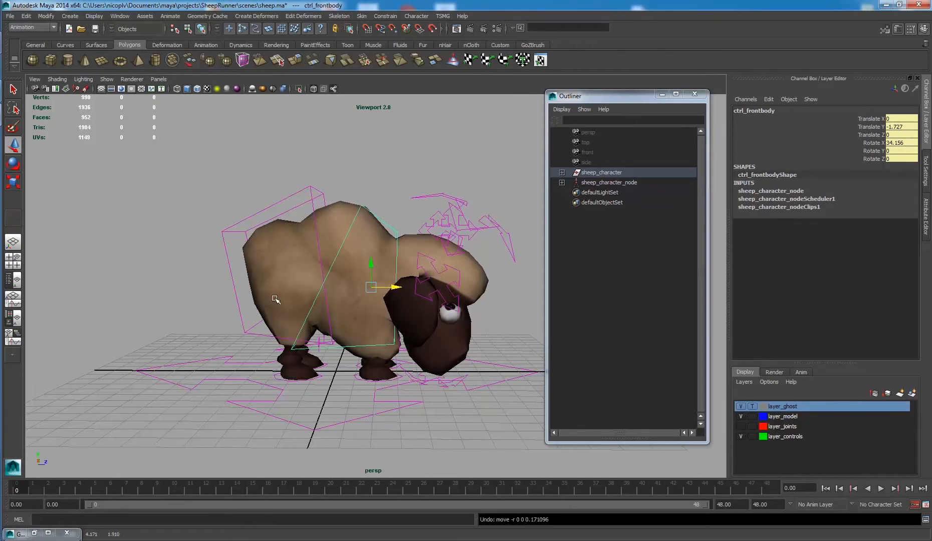
{"action": "left_click", "coordinate": [322, 299]}
{"action": "left_click_drag", "start_coordinate": [290, 245], "coordinate": [445, 370]}
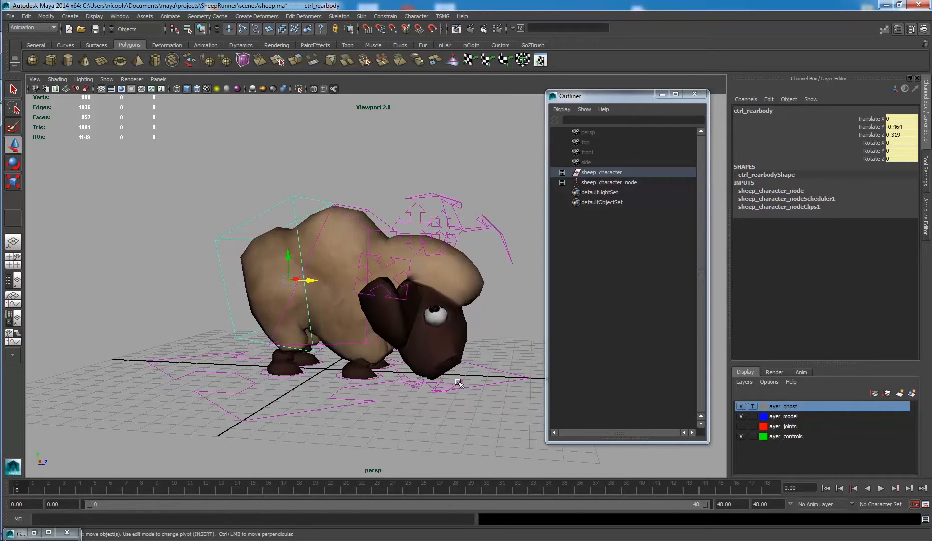
Rotate the head end control to about -15.8° in X
{"action": "left_click", "coordinate": [459, 384]}
{"action": "key", "text": "e"}
{"action": "left_click_drag", "start_coordinate": [452, 323], "coordinate": [474, 302]}
{"action": "key", "text": "w"}
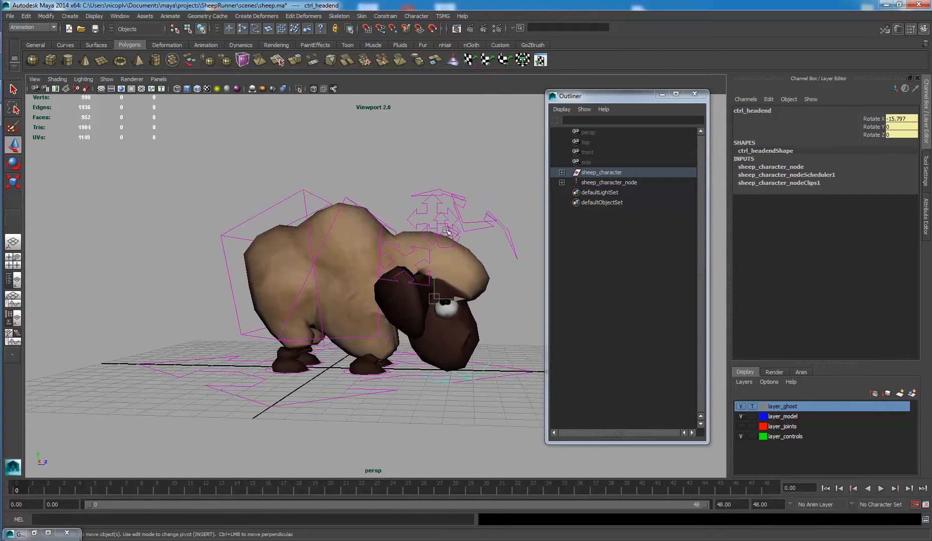
Move both eye controls together down in front of the face, to about Y -6.3 and Z 1.66
{"action": "left_click", "coordinate": [474, 196]}
{"action": "left_click", "coordinate": [433, 211]}
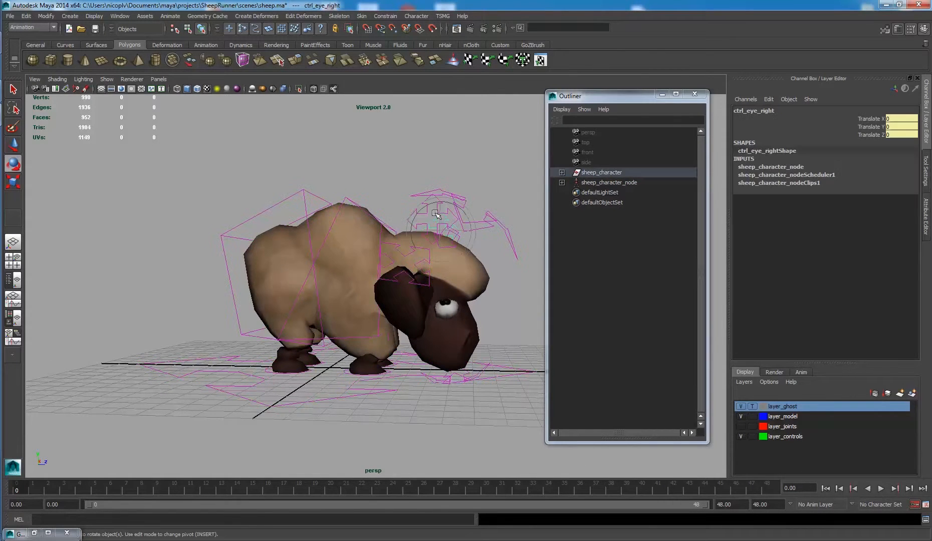
{"action": "key", "text": "w"}
{"action": "left_click", "coordinate": [424, 207]}
{"action": "left_click_drag", "start_coordinate": [425, 208], "coordinate": [398, 216], "text": "alt"}
{"action": "left_click", "coordinate": [460, 237], "text": "shift"}
{"action": "left_click_drag", "start_coordinate": [460, 237], "coordinate": [489, 353], "text": "alt"}
{"action": "left_click_drag", "start_coordinate": [468, 317], "coordinate": [497, 347]}
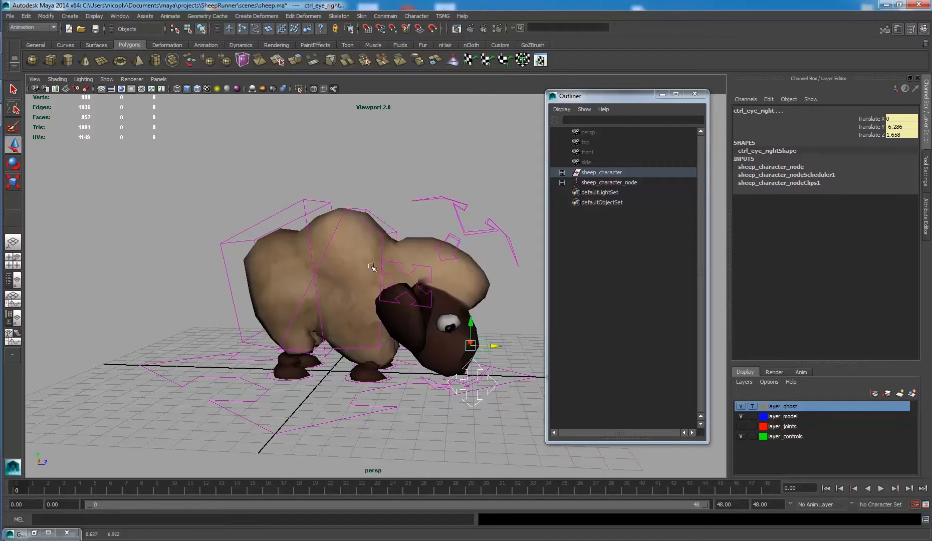
Lower the ear end controls beside the head, placing the right one at about X -4.1, Y -4.3, Z 0.28
{"action": "left_click_drag", "start_coordinate": [371, 267], "coordinate": [385, 264], "text": "alt"}
{"action": "left_click", "coordinate": [444, 281]}
{"action": "left_click_drag", "start_coordinate": [437, 279], "coordinate": [305, 272], "text": "alt"}
{"action": "left_click", "coordinate": [451, 278], "text": "shift"}
{"action": "left_click_drag", "start_coordinate": [428, 263], "coordinate": [373, 371]}
{"action": "left_click", "coordinate": [461, 345]}
{"action": "left_click", "coordinate": [442, 373]}
{"action": "left_click_drag", "start_coordinate": [351, 330], "coordinate": [365, 365]}
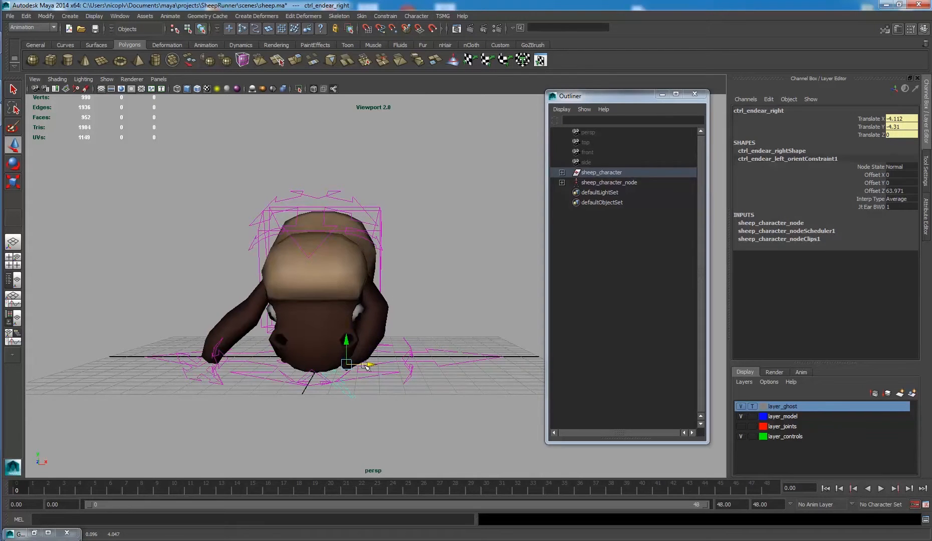
{"action": "left_click", "coordinate": [210, 385]}
{"action": "left_click_drag", "start_coordinate": [236, 356], "coordinate": [436, 350]}
{"action": "left_click", "coordinate": [318, 374]}
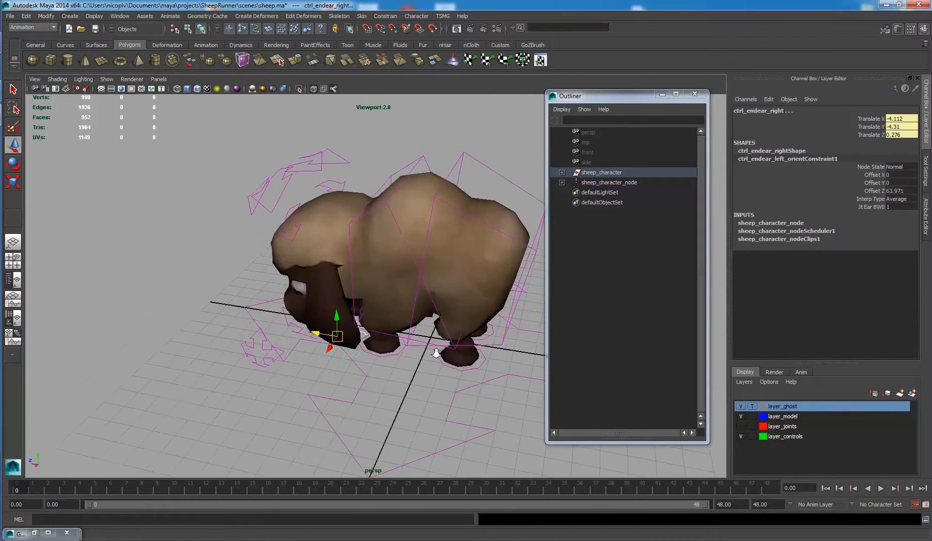
Reposition and turn the sheep's hoof controls to give the legs a wider stance
{"action": "right_click_drag", "start_coordinate": [436, 350], "coordinate": [453, 368], "text": "alt"}
{"action": "left_click", "coordinate": [410, 368]}
{"action": "left_click_drag", "start_coordinate": [411, 367], "coordinate": [243, 408], "text": "alt"}
{"action": "key", "text": "e"}
{"action": "key", "text": "w"}
{"action": "left_click", "coordinate": [373, 361]}
{"action": "key", "text": "e"}
{"action": "key", "text": "w"}
{"action": "left_click", "coordinate": [358, 395]}
{"action": "left_click", "coordinate": [359, 396]}
{"action": "left_click_drag", "start_coordinate": [290, 337], "coordinate": [240, 370]}
{"action": "key", "text": "e"}
{"action": "key", "text": "w"}
Rotate the left rear hoof control about 31° in Y and shift it outward to about X 0.49
{"action": "left_click_drag", "start_coordinate": [239, 332], "coordinate": [303, 322], "text": "alt"}
{"action": "left_click", "coordinate": [261, 400]}
{"action": "key", "text": "e"}
{"action": "left_click_drag", "start_coordinate": [264, 409], "coordinate": [275, 401]}
{"action": "key", "text": "w"}
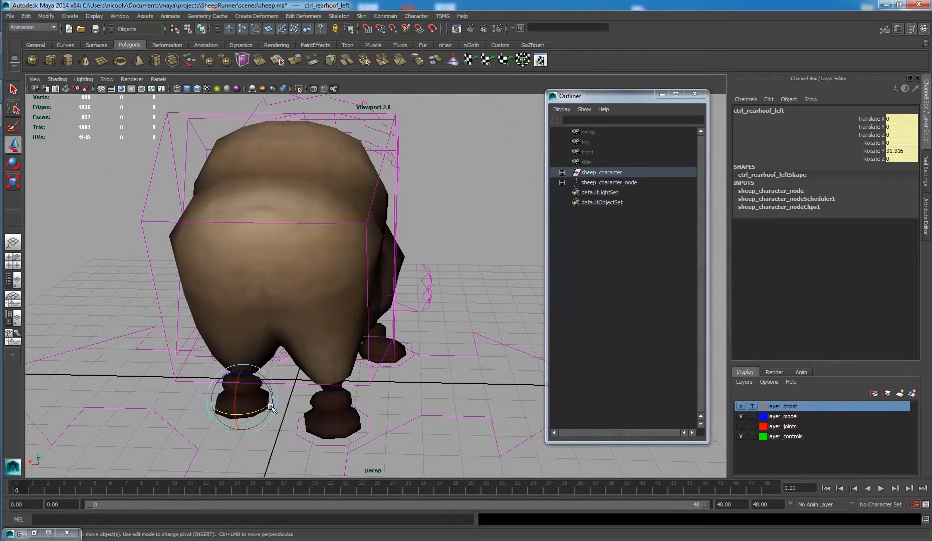
{"action": "left_click_drag", "start_coordinate": [218, 398], "coordinate": [202, 398]}
Move the rear knee controls outward, the left to X 0.71, Z 0.566 and the right to X -0.633, Z 0.566
{"action": "left_click_drag", "start_coordinate": [202, 398], "coordinate": [468, 418], "text": "alt"}
{"action": "left_click_drag", "start_coordinate": [370, 396], "coordinate": [352, 341], "text": "alt"}
{"action": "left_click", "coordinate": [435, 334]}
{"action": "left_click", "coordinate": [415, 338]}
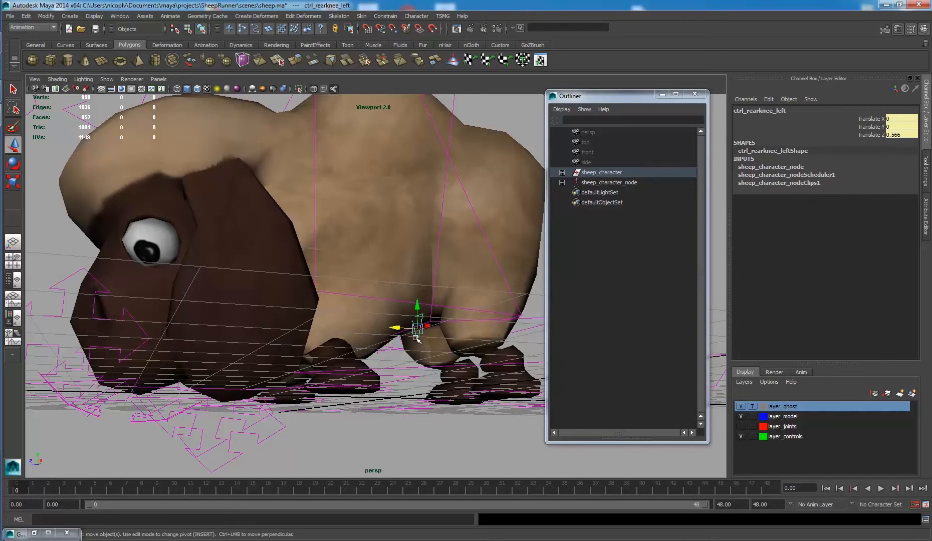
{"action": "left_click_drag", "start_coordinate": [423, 329], "coordinate": [428, 366]}
{"action": "middle_click_drag", "start_coordinate": [428, 365], "coordinate": [419, 367]}
{"action": "left_click_drag", "start_coordinate": [391, 373], "coordinate": [472, 373], "text": "alt"}
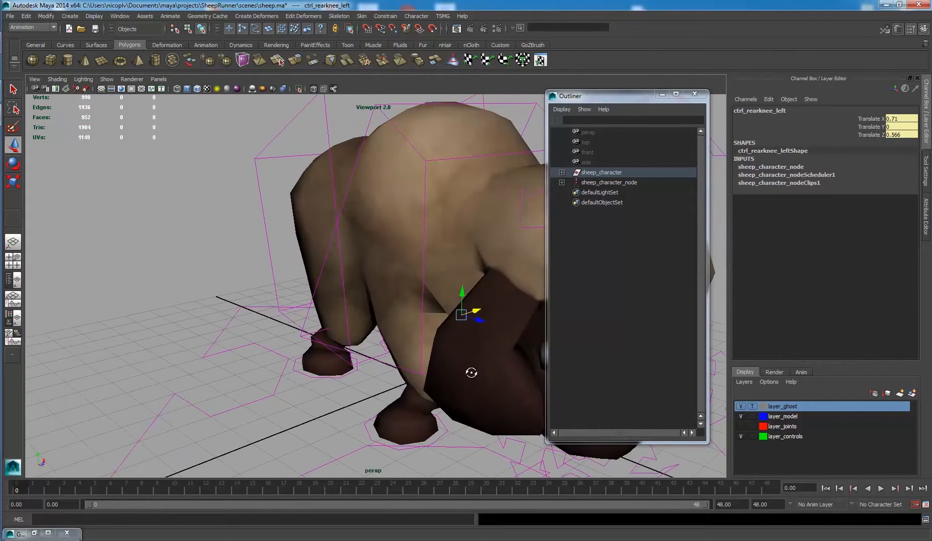
{"action": "left_click_drag", "start_coordinate": [380, 351], "coordinate": [333, 311], "text": "alt"}
{"action": "left_click", "coordinate": [384, 339]}
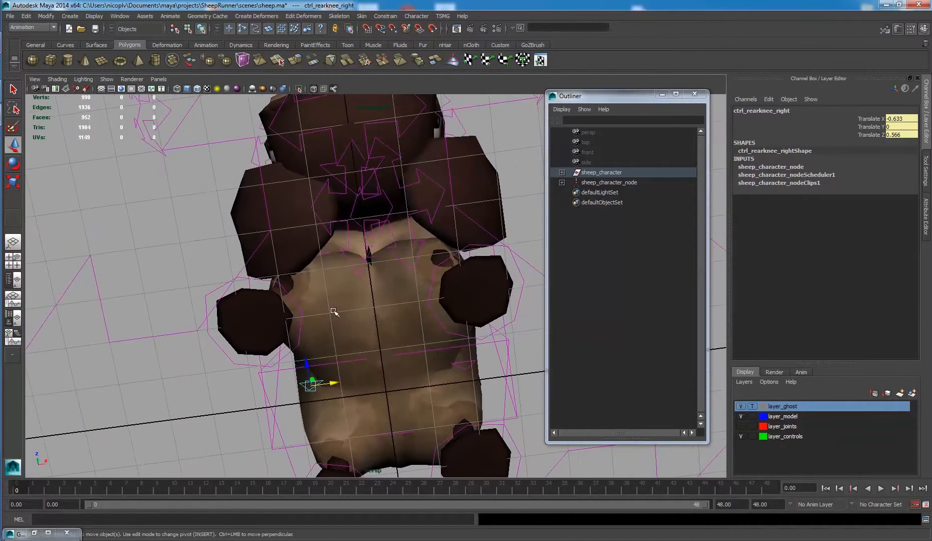
Adjust the front knee controls, placing the left at about X 0.09, Y -0.28, Z 0.5 and the right at X -1.09, Z 0.17
{"action": "left_click", "coordinate": [325, 256]}
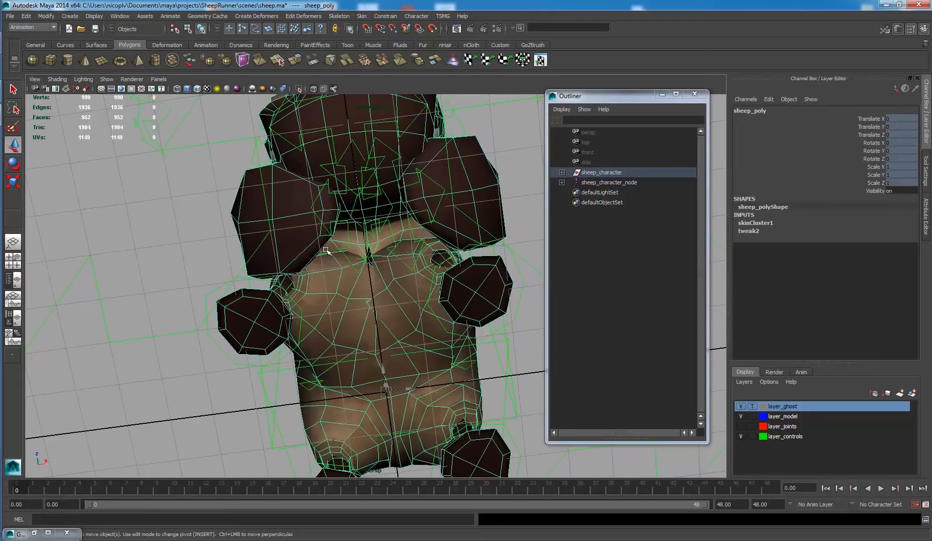
{"action": "left_click_drag", "start_coordinate": [212, 248], "coordinate": [153, 263], "text": "alt"}
{"action": "left_click", "coordinate": [154, 263]}
{"action": "left_click_drag", "start_coordinate": [300, 304], "coordinate": [314, 323], "text": "alt"}
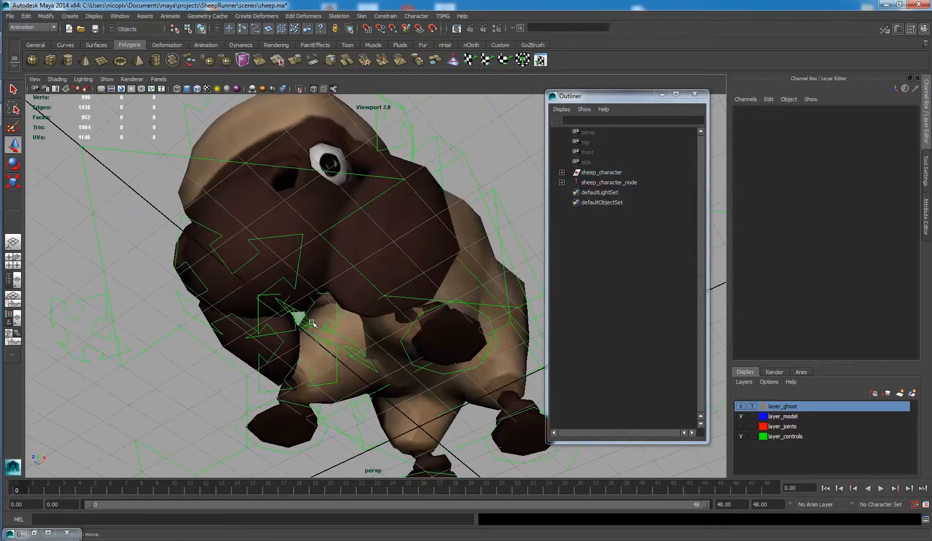
{"action": "right_click_drag", "start_coordinate": [311, 324], "coordinate": [409, 388], "text": "alt"}
{"action": "left_click", "coordinate": [262, 378]}
{"action": "left_click_drag", "start_coordinate": [262, 379], "coordinate": [341, 427], "text": "alt"}
{"action": "left_click", "coordinate": [261, 351]}
{"action": "left_click_drag", "start_coordinate": [461, 412], "coordinate": [472, 414]}
{"action": "left_click_drag", "start_coordinate": [334, 391], "coordinate": [261, 395], "text": "alt"}
{"action": "left_click", "coordinate": [305, 379]}
{"action": "left_click_drag", "start_coordinate": [261, 395], "coordinate": [388, 293], "text": "alt"}
Turn the sheep's head slightly sideways, rotating the head end control to about Y -2.8° and Z 1.7°
{"action": "left_click", "coordinate": [377, 276]}
{"action": "key", "text": "e"}
{"action": "left_click", "coordinate": [371, 276]}
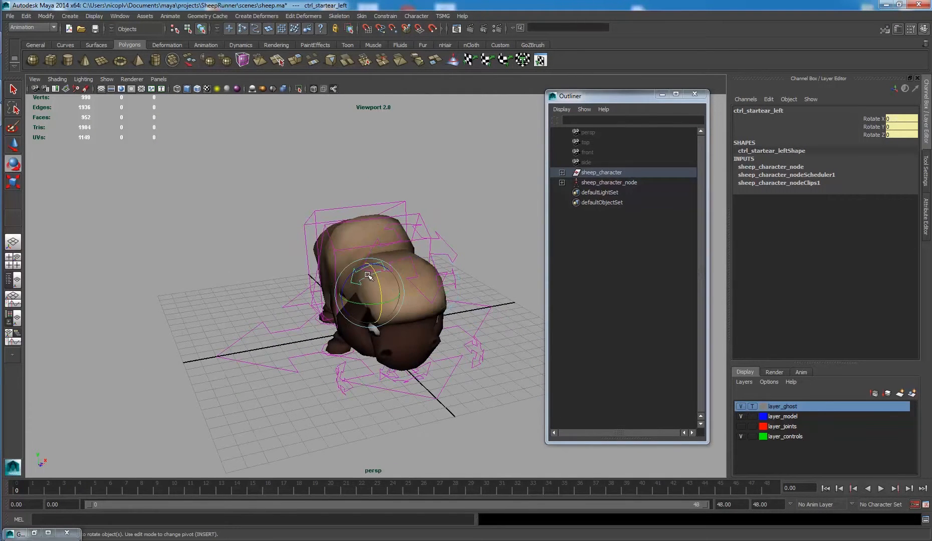
{"action": "left_click_drag", "start_coordinate": [413, 371], "coordinate": [359, 336], "text": "alt"}
{"action": "left_click", "coordinate": [388, 368]}
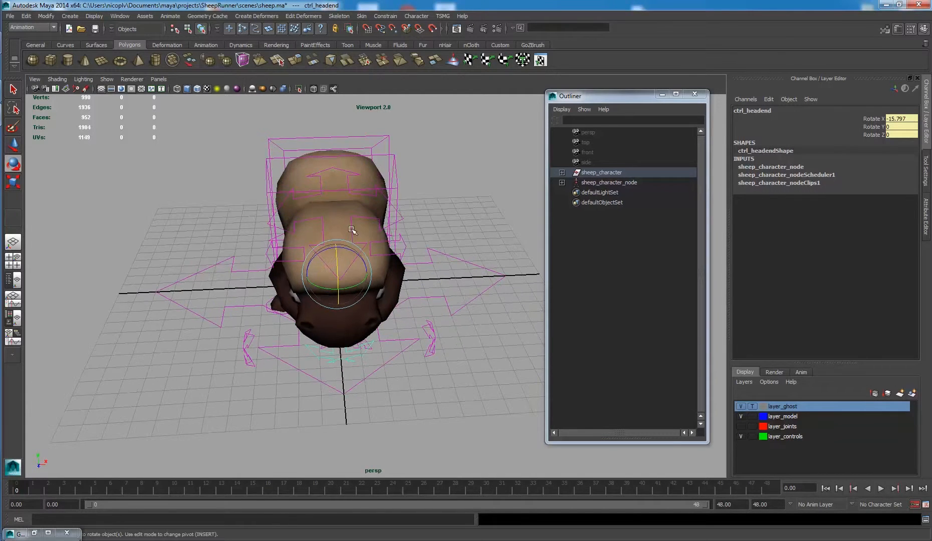
{"action": "left_click", "coordinate": [377, 277]}
{"action": "left_click_drag", "start_coordinate": [349, 254], "coordinate": [356, 287]}
{"action": "left_click", "coordinate": [357, 362]}
{"action": "mouse_move", "coordinate": [325, 295]}
{"action": "left_mouse_down", "text": "alt"}
{"action": "mouse_move", "coordinate": [327, 285]}
{"action": "mouse_move", "coordinate": [420, 272]}
{"action": "mouse_move", "coordinate": [349, 278]}
{"action": "mouse_move", "coordinate": [335, 297]}
{"action": "left_mouse_up", "text": "alt"}
{"action": "left_click_drag", "start_coordinate": [391, 312], "coordinate": [381, 228]}
{"action": "left_click", "coordinate": [453, 159]}
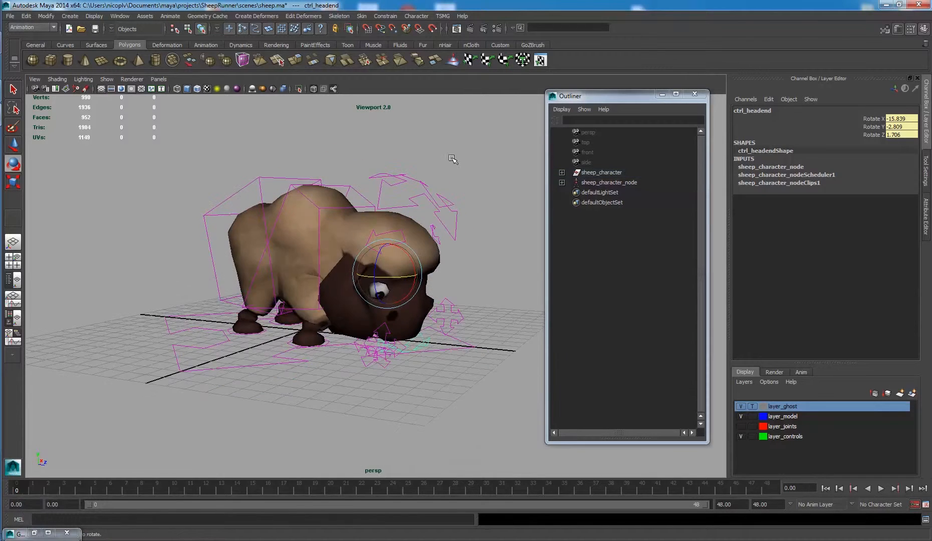
Select the sheep_character_node and make it the current character set
{"action": "left_click_drag", "start_coordinate": [403, 197], "coordinate": [408, 215], "text": "alt"}
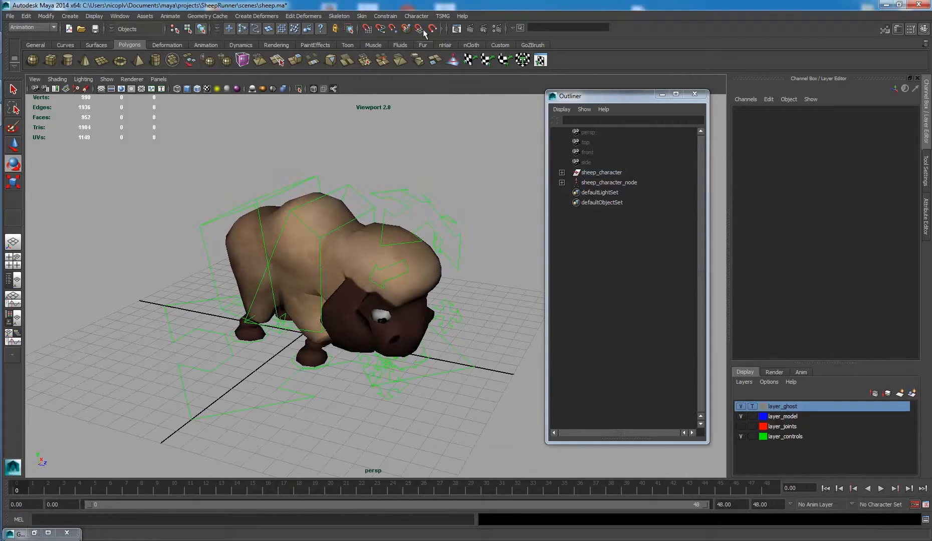
{"action": "left_click", "coordinate": [416, 16]}
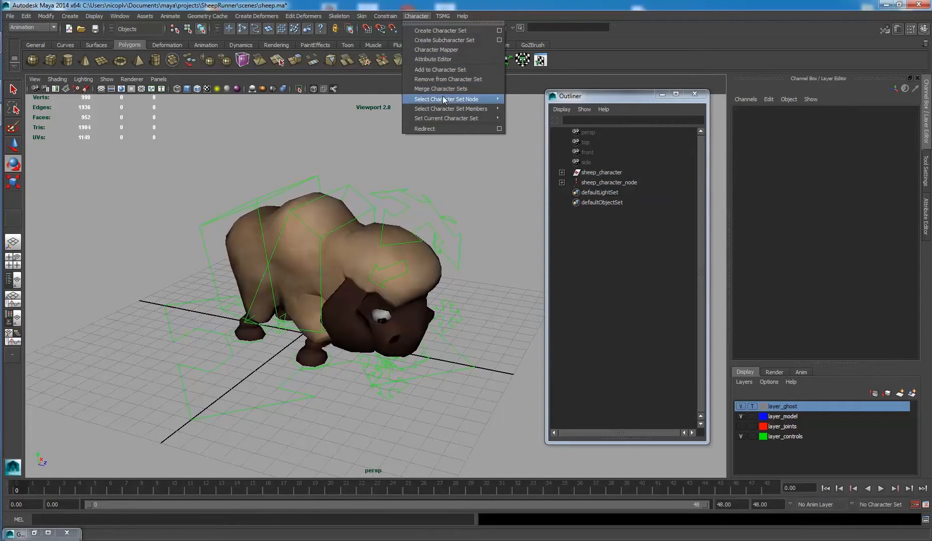
{"action": "mouse_move", "coordinate": [442, 99]}
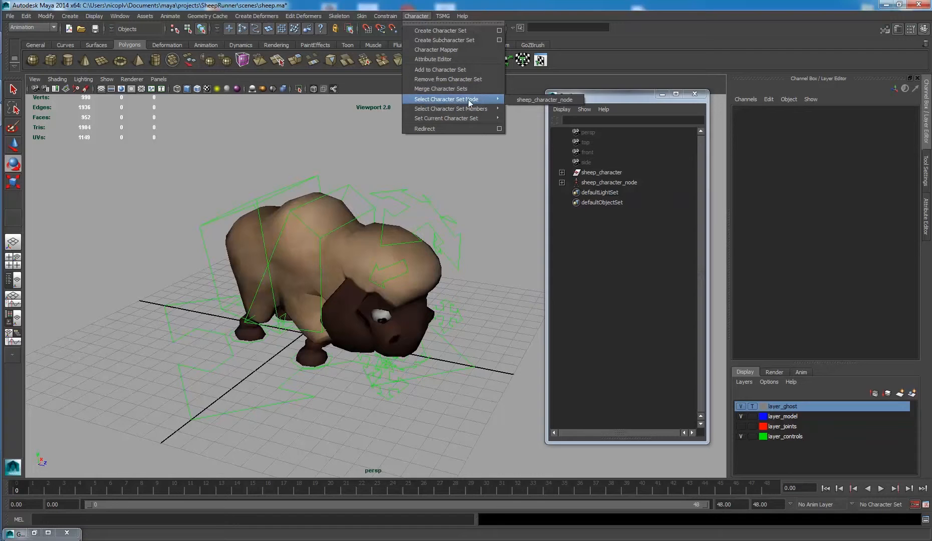
{"action": "left_click", "coordinate": [519, 100]}
{"action": "left_click", "coordinate": [884, 500]}
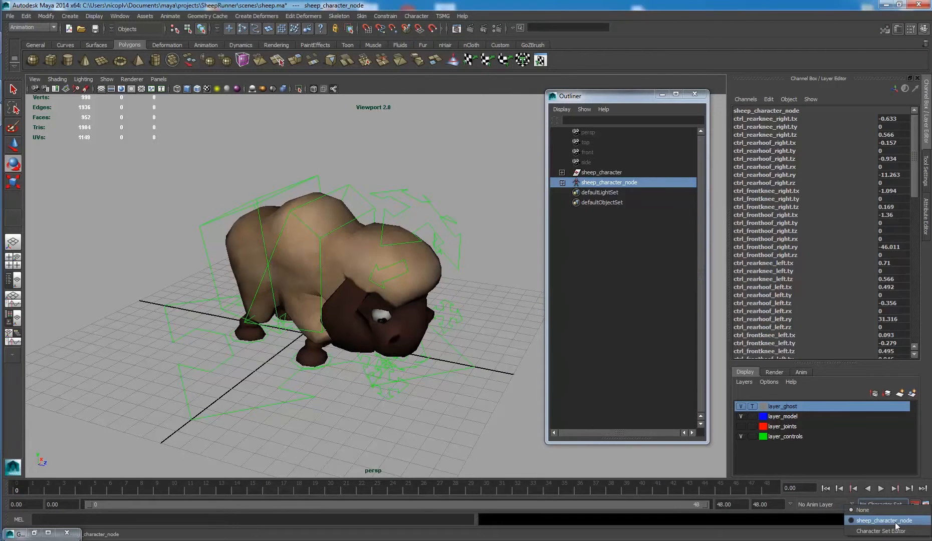
{"action": "left_click", "coordinate": [881, 521]}
Key all channels of the sheep_character_node at frame 0
{"action": "left_click", "coordinate": [759, 126]}
{"action": "right_click", "coordinate": [759, 126]}
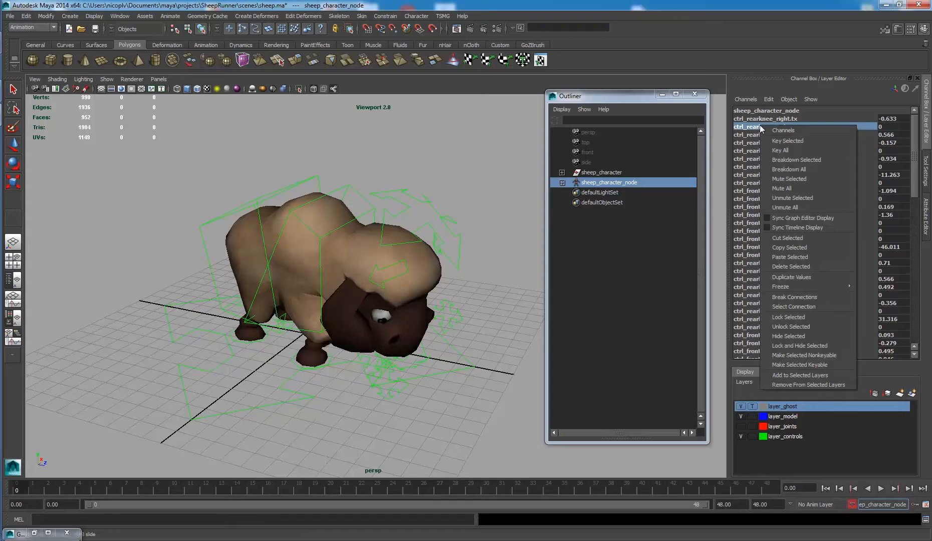
{"action": "left_click", "coordinate": [778, 150]}
Stop the test playback and set the playback range to end at frame 24
{"action": "key", "text": "alt+v"}
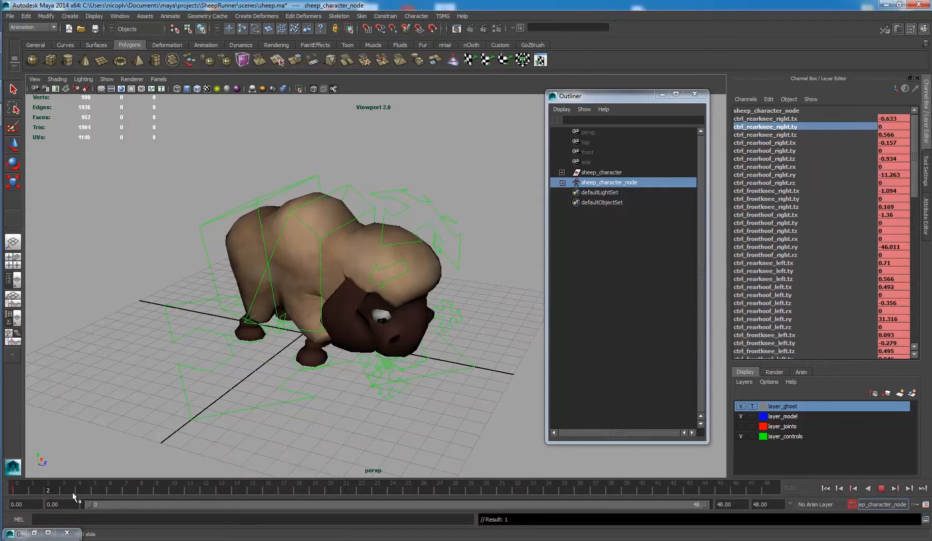
{"action": "key", "text": "Escape"}
{"action": "left_click_drag", "start_coordinate": [733, 505], "coordinate": [673, 481]}
{"action": "type", "text": "24"}
{"action": "key", "text": "Return"}
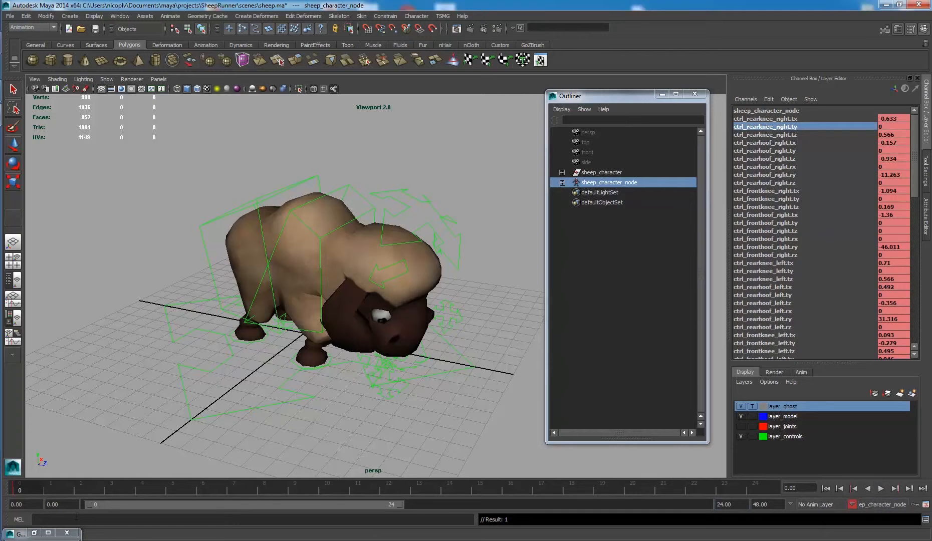
Set the current time to frame 6 and face the sheep's head from the front
{"action": "key", "text": "alt+v"}
{"action": "left_click_drag", "start_coordinate": [112, 490], "coordinate": [115, 492]}
{"action": "left_click_drag", "start_coordinate": [364, 336], "coordinate": [300, 336], "text": "alt"}
{"action": "right_click_drag", "start_coordinate": [300, 337], "coordinate": [411, 404], "text": "alt"}
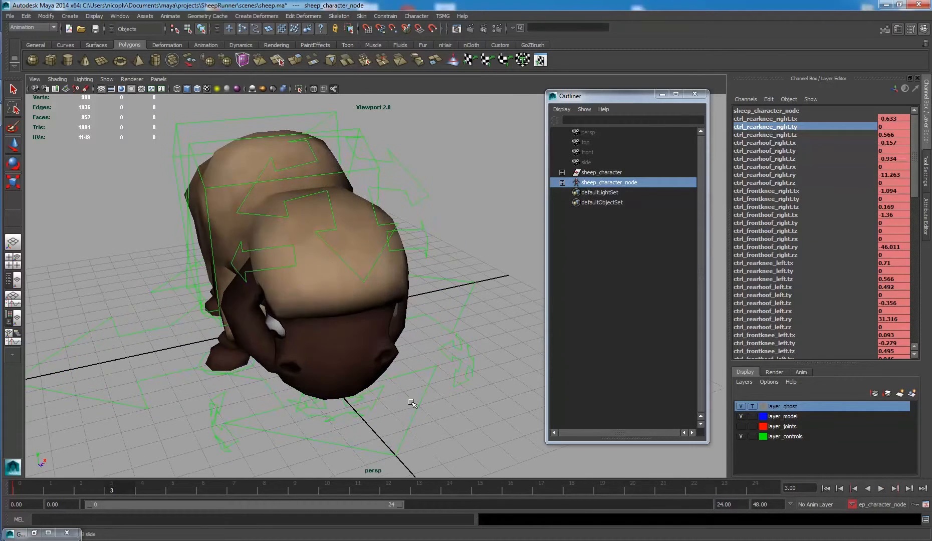
{"action": "left_click", "coordinate": [353, 408]}
{"action": "left_click_drag", "start_coordinate": [355, 407], "coordinate": [358, 407], "text": "alt"}
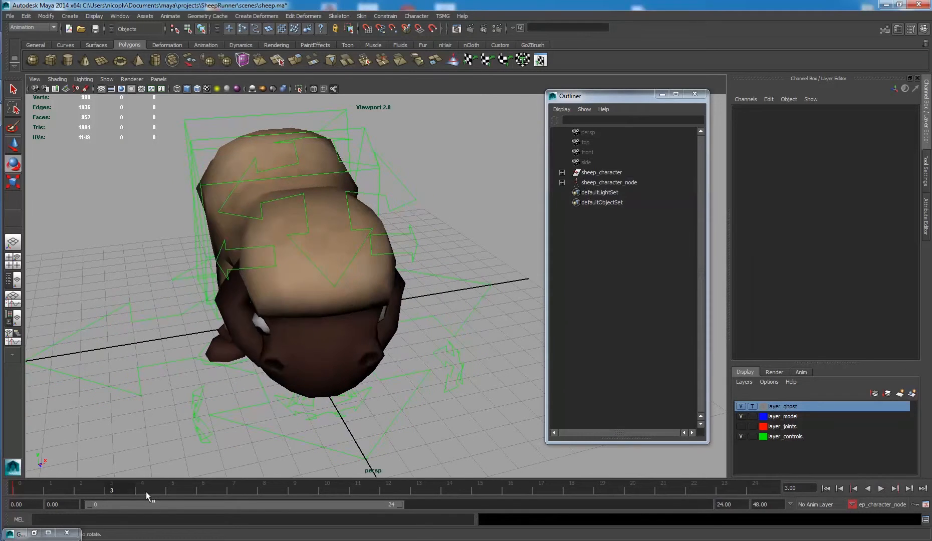
{"action": "left_click_drag", "start_coordinate": [224, 424], "coordinate": [265, 367], "text": "alt"}
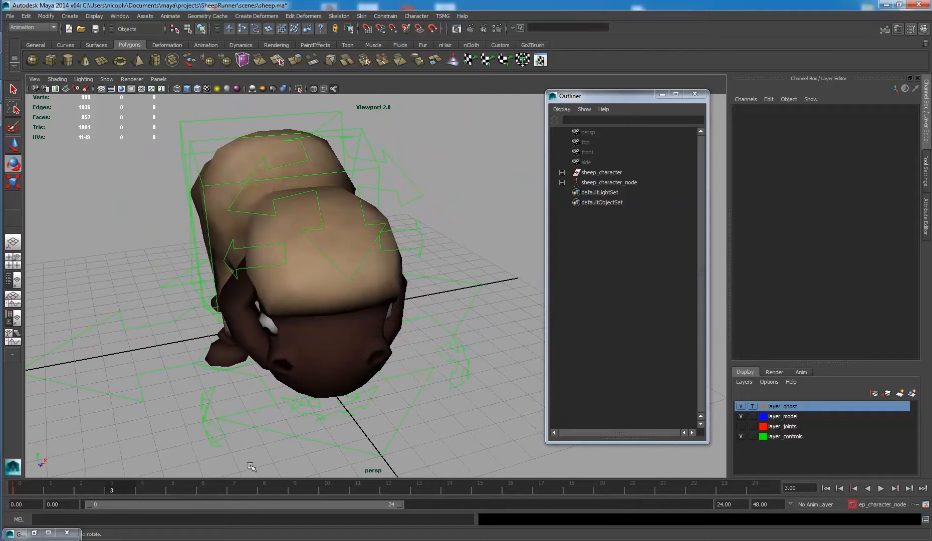
{"action": "left_click", "coordinate": [211, 488]}
{"action": "left_click_drag", "start_coordinate": [271, 426], "coordinate": [334, 412], "text": "alt"}
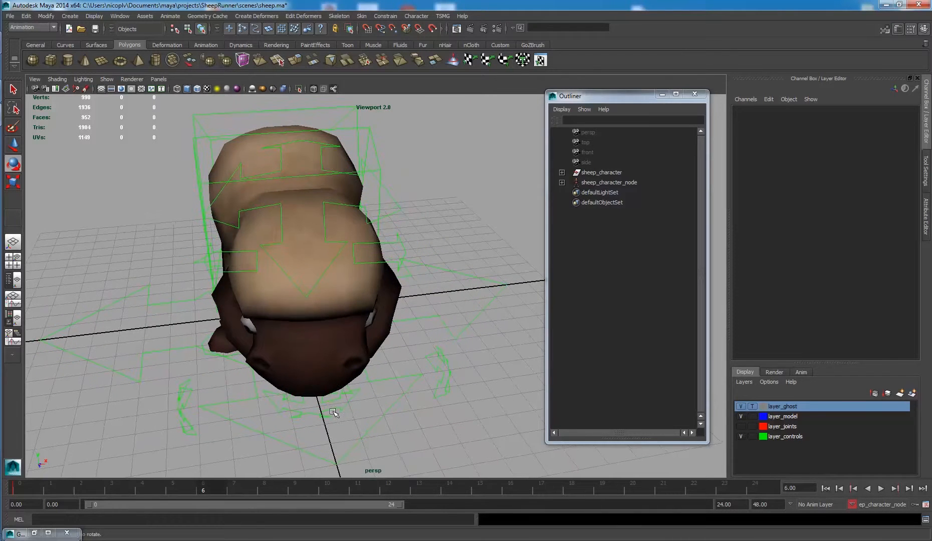
Turn the head control to about 4.7° in Y and the head end control to about X -16°, Y -6.3°, Z 3.8°
{"action": "left_click", "coordinate": [331, 409]}
{"action": "left_click", "coordinate": [340, 246]}
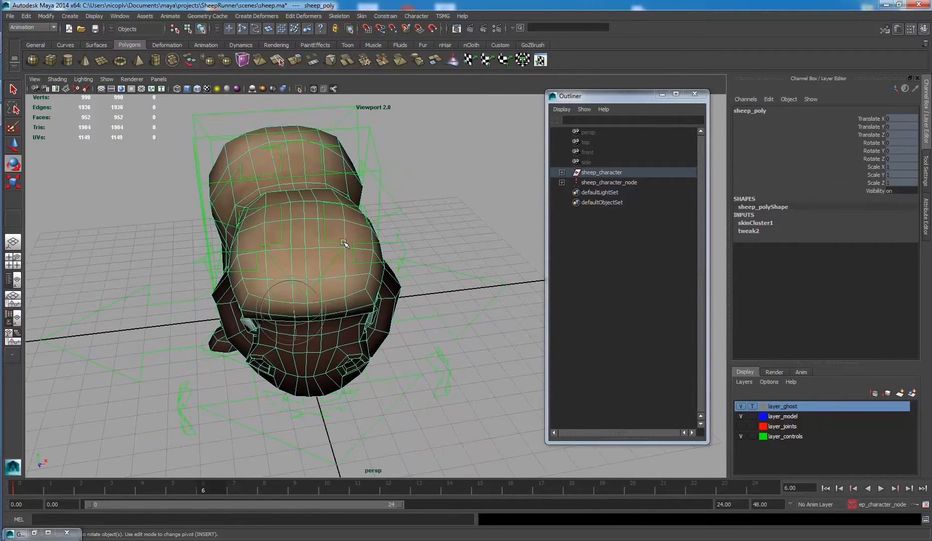
{"action": "left_click", "coordinate": [344, 243]}
{"action": "left_click_drag", "start_coordinate": [319, 256], "coordinate": [328, 260]}
{"action": "left_click", "coordinate": [335, 406]}
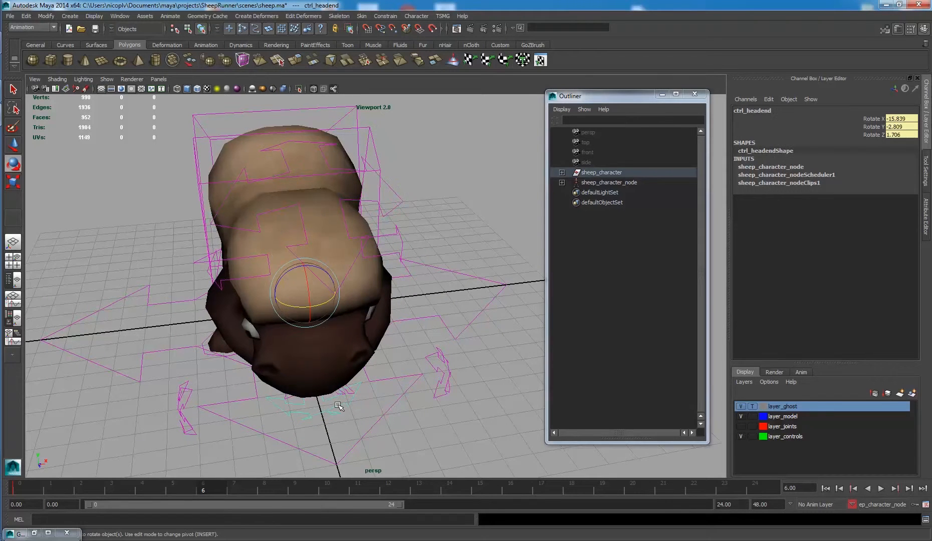
{"action": "left_click_drag", "start_coordinate": [319, 305], "coordinate": [321, 299]}
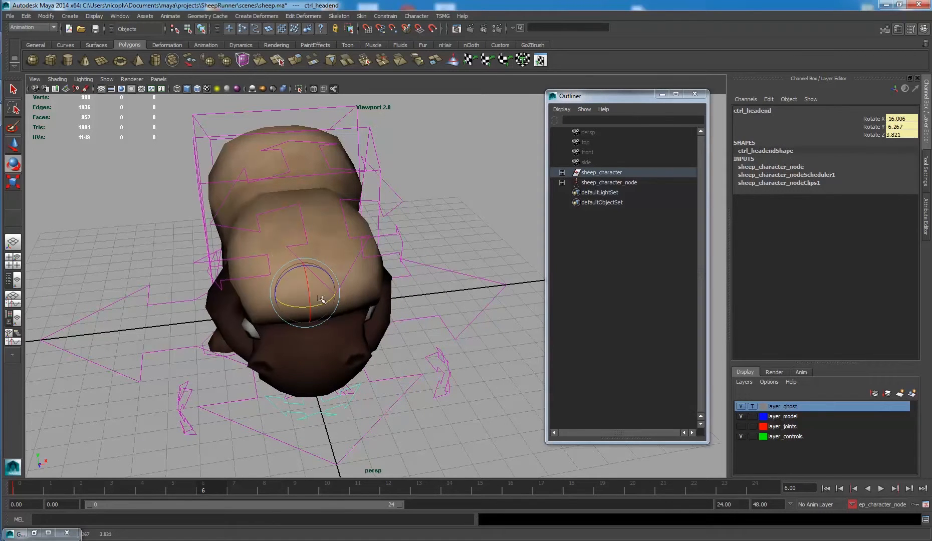
Select the head control along with the head end control and key all their channels at frame 6
{"action": "left_click", "coordinate": [362, 245]}
{"action": "left_click", "coordinate": [858, 127]}
{"action": "right_click", "coordinate": [857, 127]}
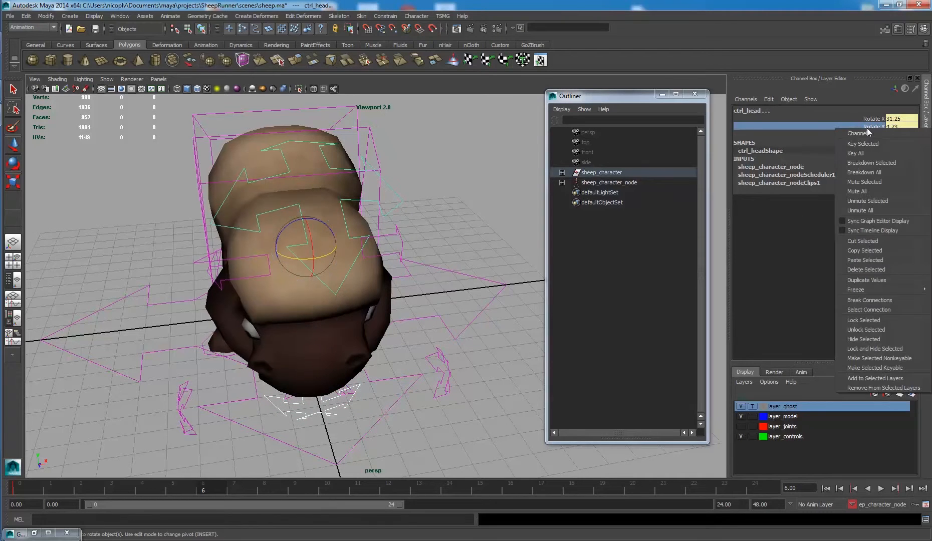
{"action": "left_click", "coordinate": [869, 153]}
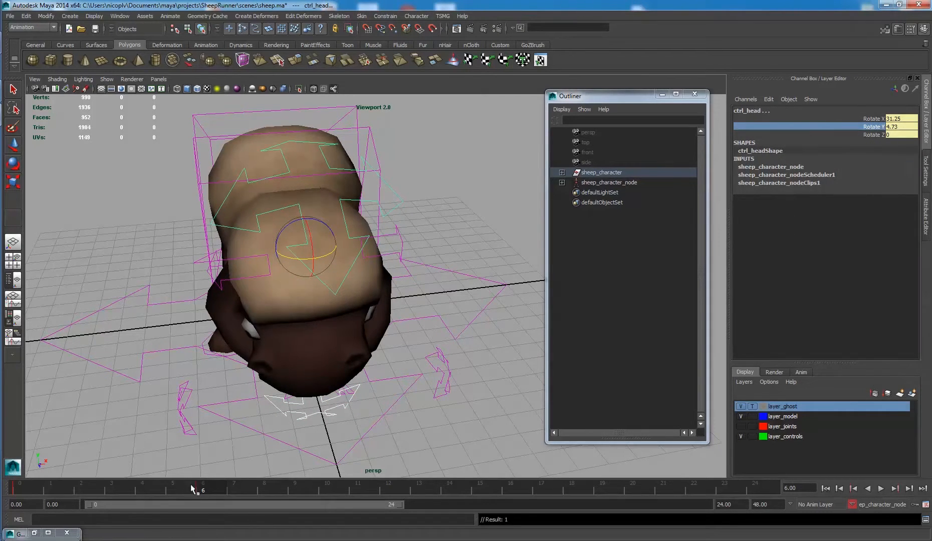
Preview the head motion and set the current time to frame 12
{"action": "key", "text": "alt+v"}
{"action": "left_click_drag", "start_coordinate": [23, 484], "coordinate": [217, 475]}
{"action": "left_click_drag", "start_coordinate": [241, 273], "coordinate": [246, 345], "text": "alt"}
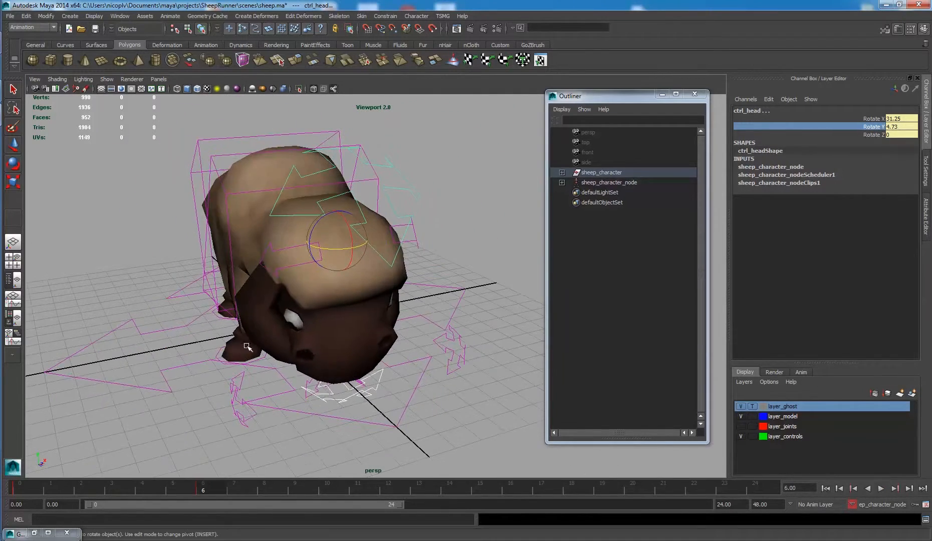
{"action": "left_click_drag", "start_coordinate": [389, 356], "coordinate": [348, 399], "text": "alt"}
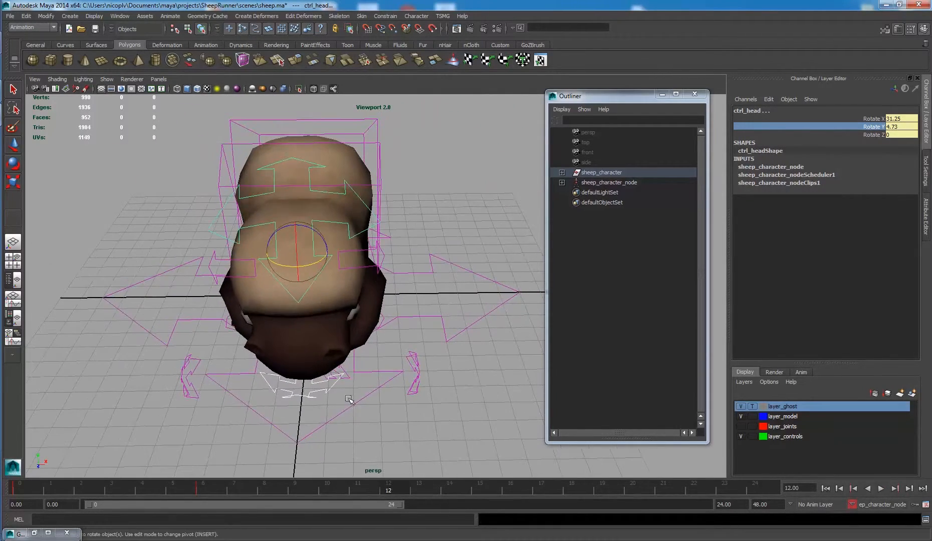
Rotate the head control to about 6.9° in Y and the head end control to about X -13.2°, Y 5.6°, Z -2.7°
{"action": "left_click", "coordinate": [325, 395]}
{"action": "left_click", "coordinate": [315, 241]}
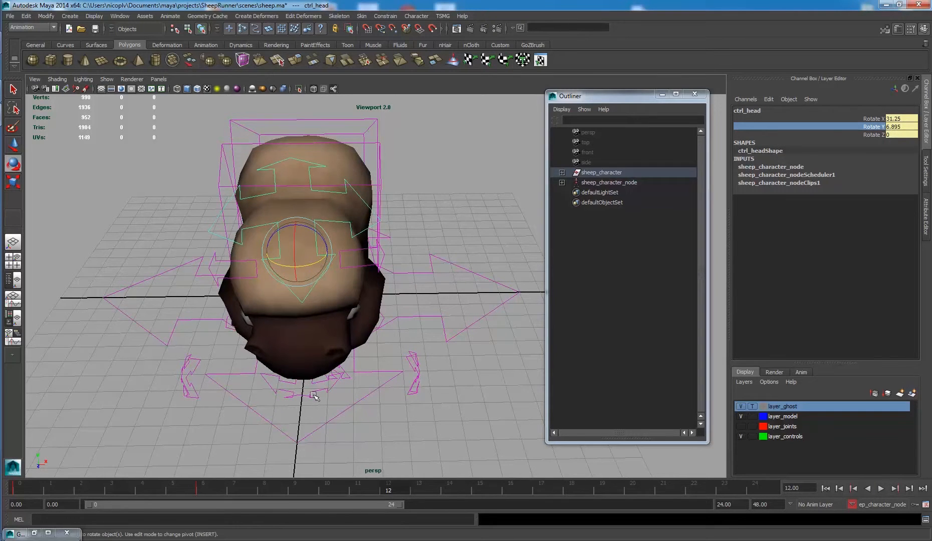
{"action": "left_click", "coordinate": [304, 321]}
{"action": "left_click_drag", "start_coordinate": [304, 305], "coordinate": [462, 295]}
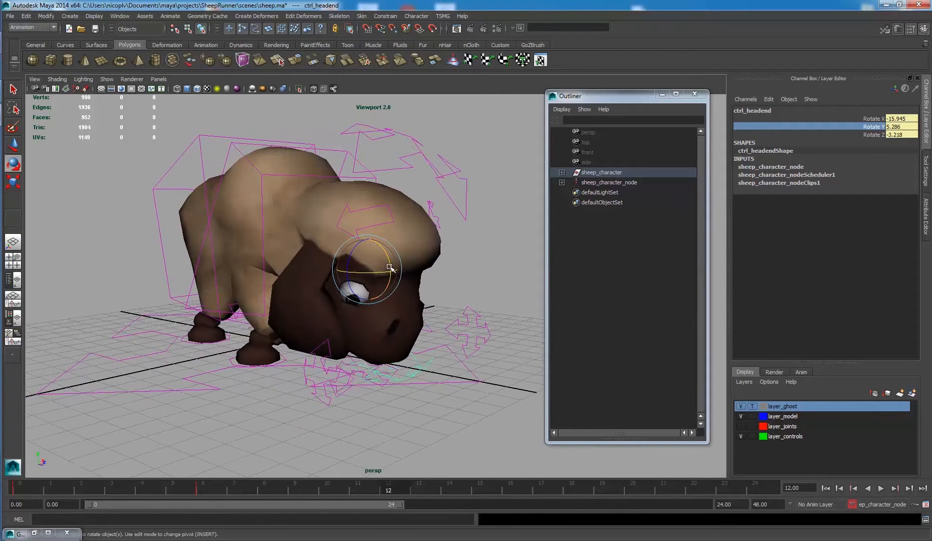
{"action": "left_click_drag", "start_coordinate": [390, 268], "coordinate": [390, 269]}
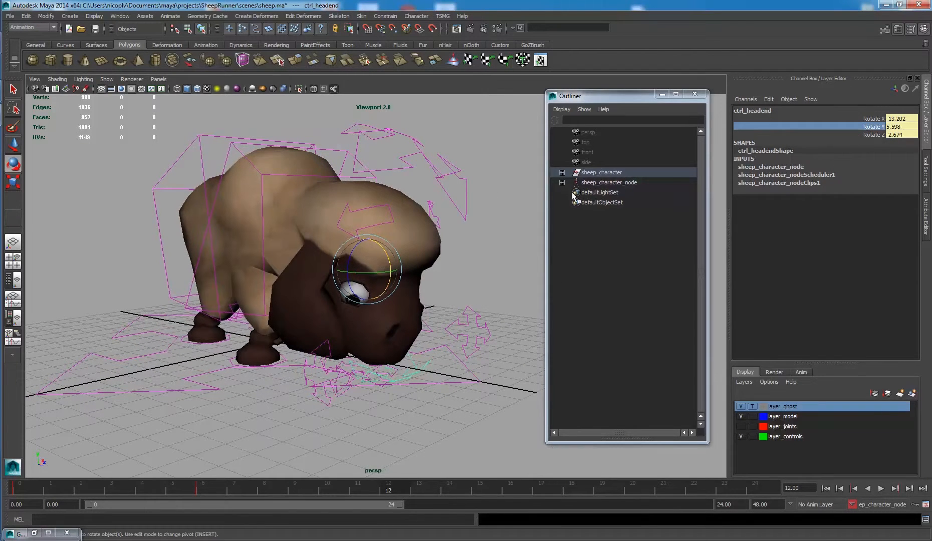
Select the head control along with the head end control and key their rotation at frame 12
{"action": "left_click", "coordinate": [458, 175]}
{"action": "right_click", "coordinate": [872, 135]}
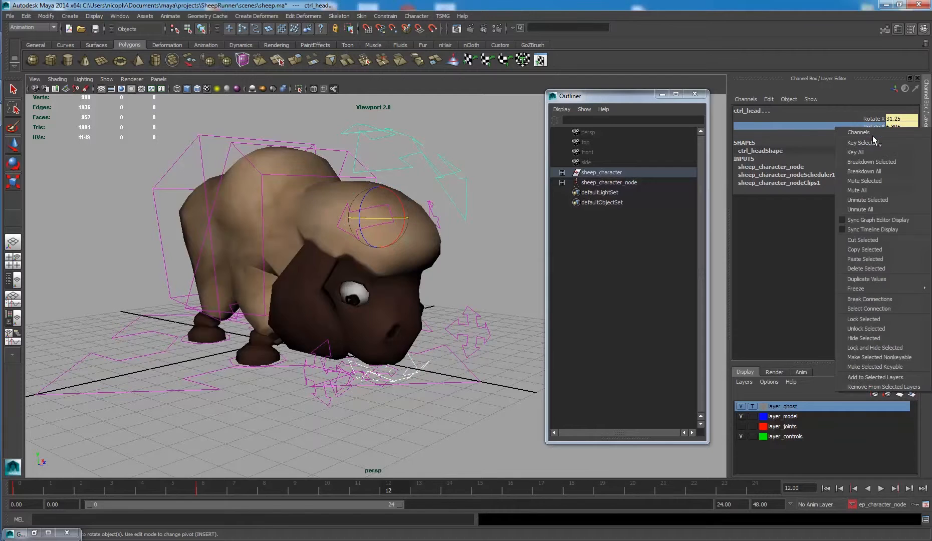
{"action": "left_click", "coordinate": [874, 146]}
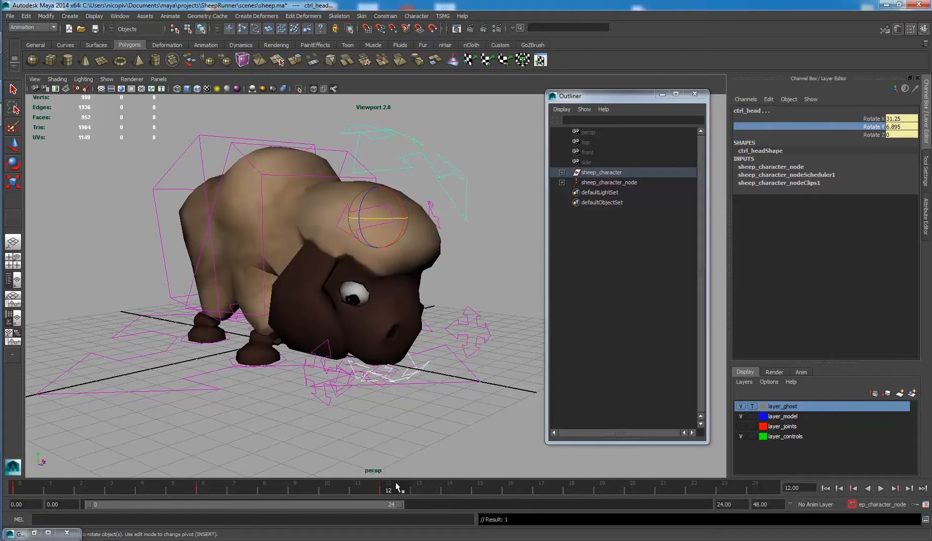
Play the animation, and retime the keys at frames 6 and 12 to frames 4 and 8
{"action": "key", "text": "alt+v"}
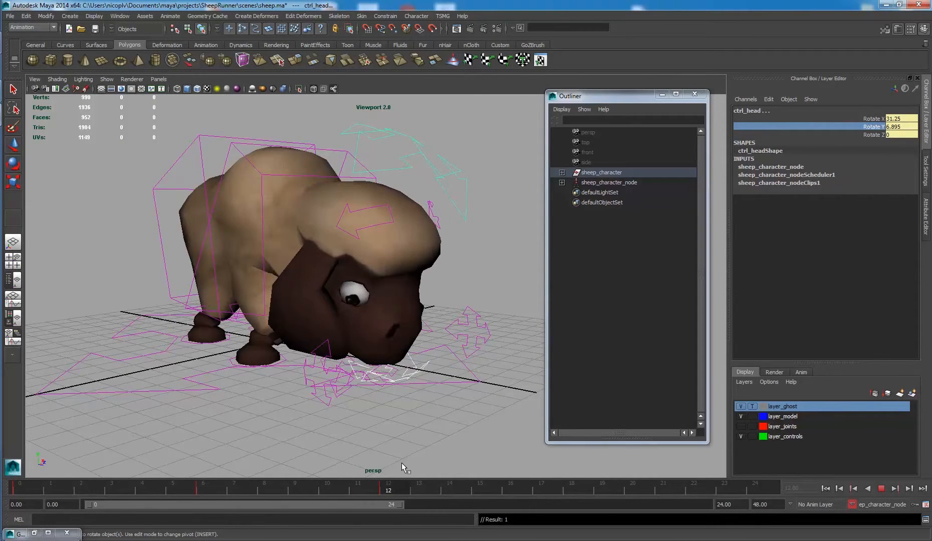
{"action": "left_click", "coordinate": [484, 490]}
{"action": "left_click", "coordinate": [206, 491], "text": "shift"}
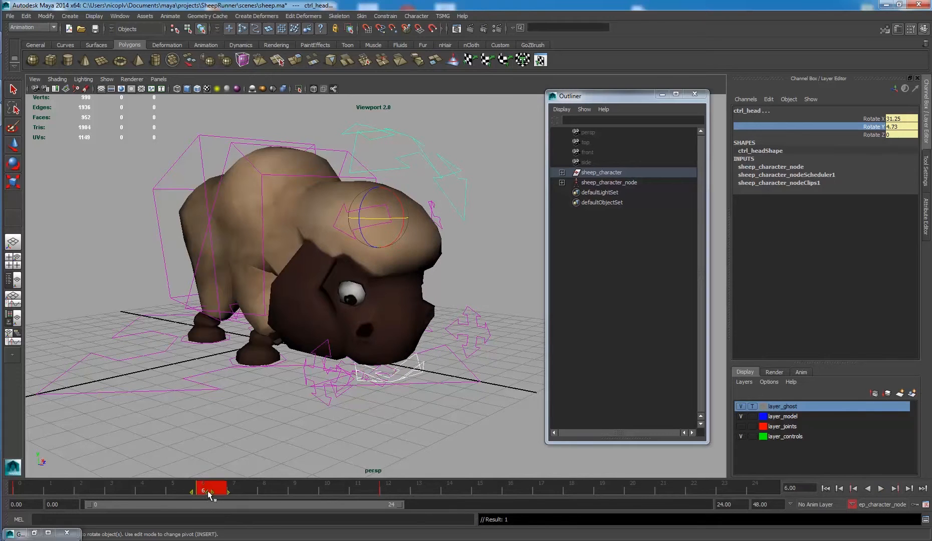
{"action": "left_click_drag", "start_coordinate": [207, 491], "coordinate": [156, 492]}
{"action": "left_click_drag", "start_coordinate": [362, 486], "coordinate": [274, 493]}
{"action": "left_click", "coordinate": [396, 491], "text": "shift"}
{"action": "left_click", "coordinate": [353, 489]}
{"action": "left_click", "coordinate": [409, 492]}
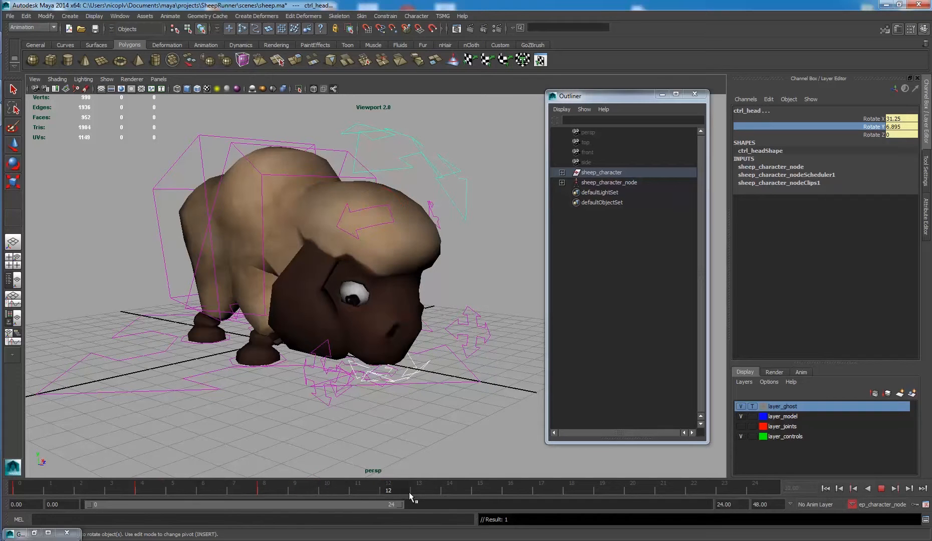
Try to shift the front body control slightly along Z, and undo the move
{"action": "left_click_drag", "start_coordinate": [391, 347], "coordinate": [448, 321], "text": "alt"}
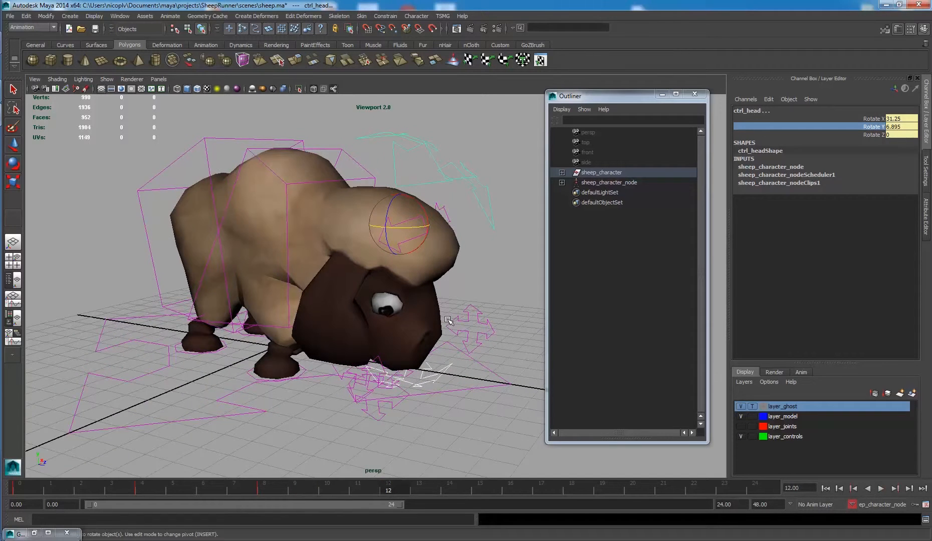
{"action": "left_click", "coordinate": [476, 195]}
{"action": "left_click_drag", "start_coordinate": [435, 220], "coordinate": [465, 227], "text": "alt"}
{"action": "left_click", "coordinate": [346, 184]}
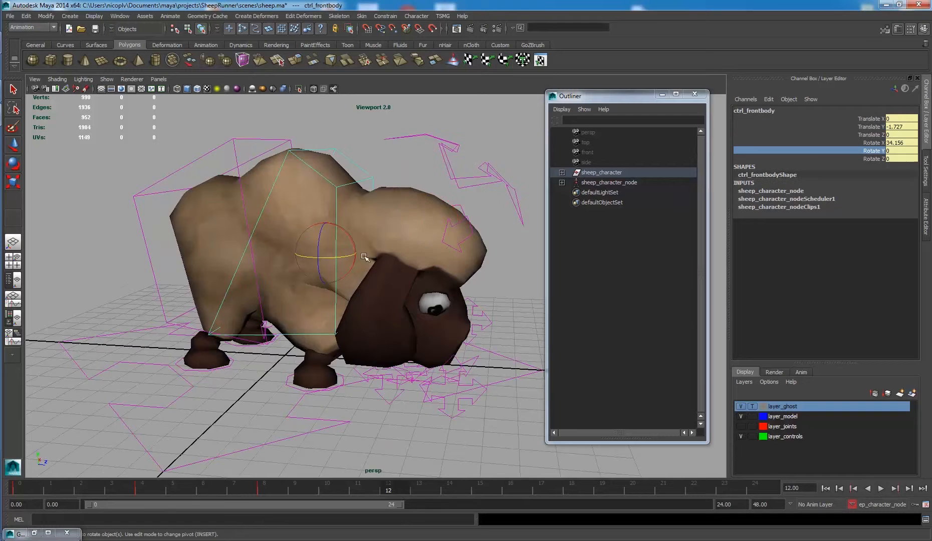
{"action": "mouse_move", "coordinate": [364, 256]}
{"action": "left_mouse_down", "text": "alt"}
{"action": "mouse_move", "coordinate": [377, 258]}
{"action": "mouse_move", "coordinate": [358, 250]}
{"action": "left_mouse_up", "text": "alt"}
{"action": "key", "text": "w"}
{"action": "key", "text": "ctrl+z"}
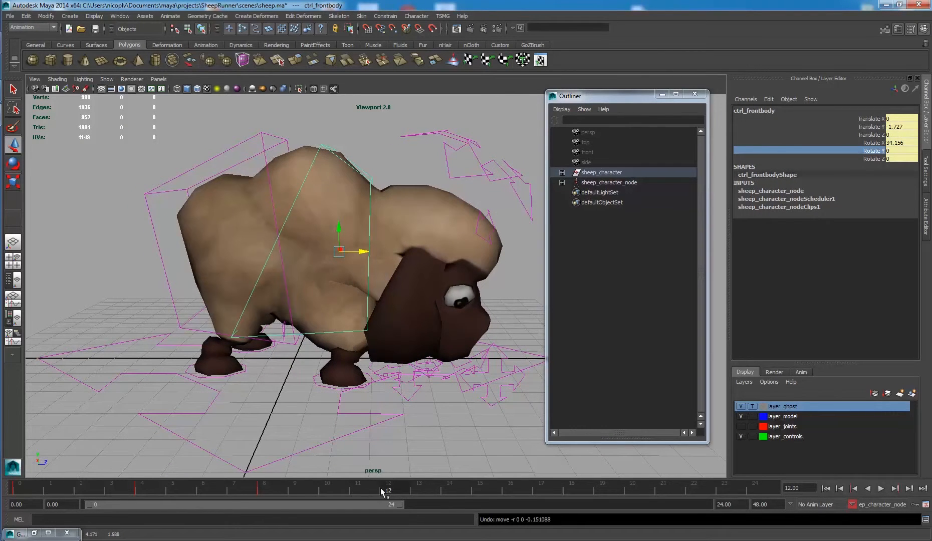
Go to frame 8, select the sheep_character_node character set and key all its channels
{"action": "left_click_drag", "start_coordinate": [380, 488], "coordinate": [263, 488]}
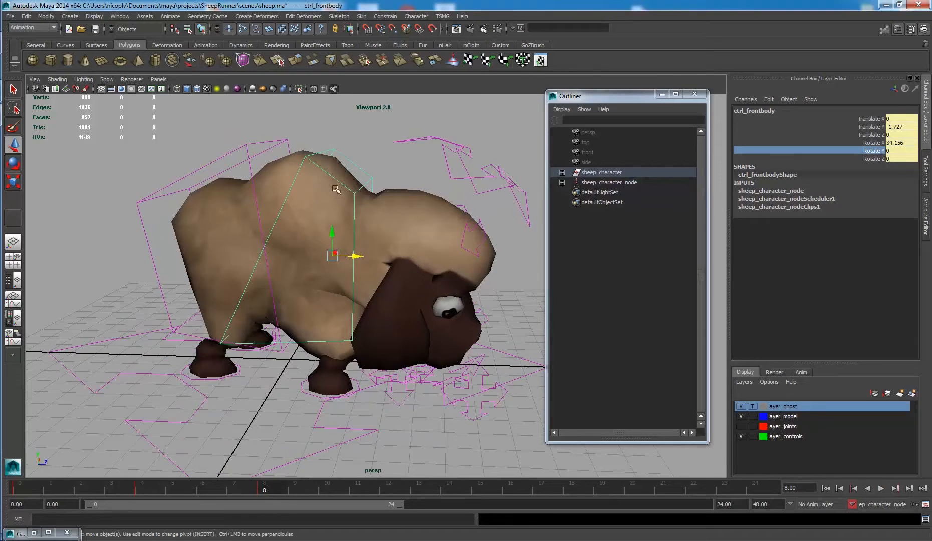
{"action": "left_click_drag", "start_coordinate": [336, 189], "coordinate": [364, 176], "text": "alt"}
{"action": "left_click_drag", "start_coordinate": [417, 204], "coordinate": [399, 194], "text": "alt"}
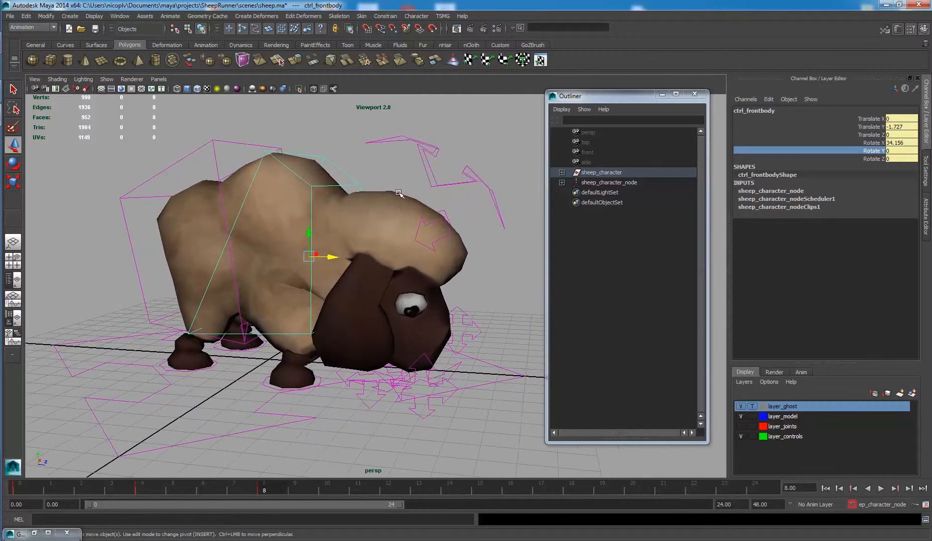
{"action": "left_click", "coordinate": [427, 16]}
{"action": "mouse_move", "coordinate": [483, 100]}
{"action": "left_click", "coordinate": [537, 99]}
{"action": "right_click", "coordinate": [798, 174]}
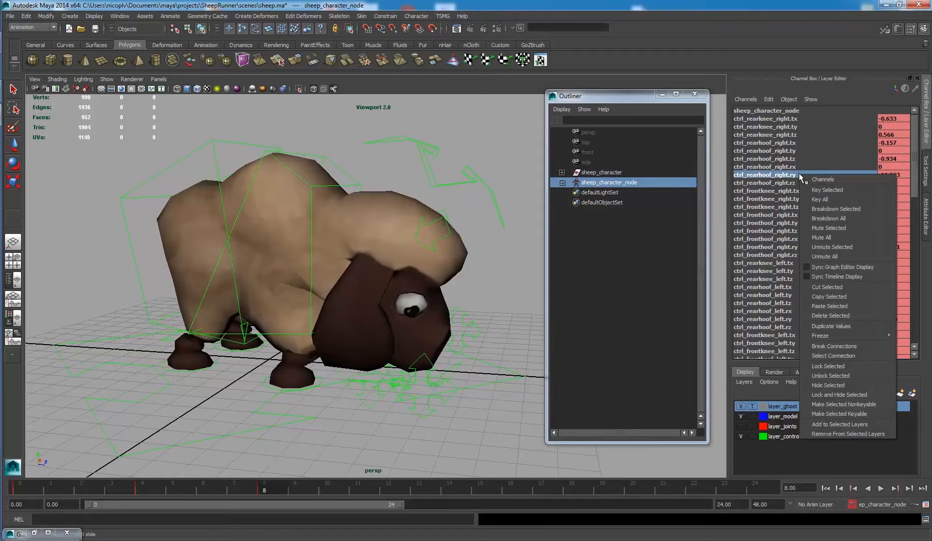
{"action": "left_click", "coordinate": [845, 200]}
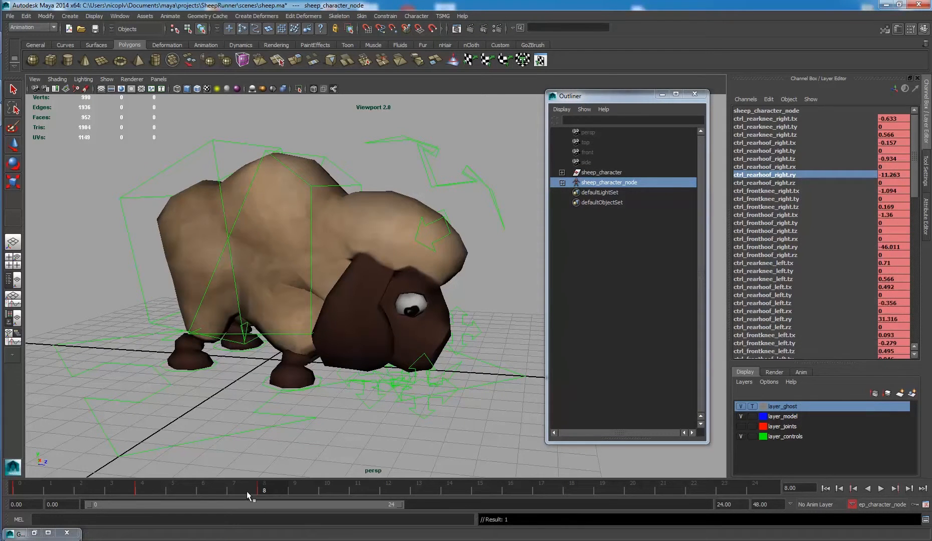
Set the current time to frame 4 and rotate the front body control to about 30.2° in X
{"action": "key", "text": "alt+v"}
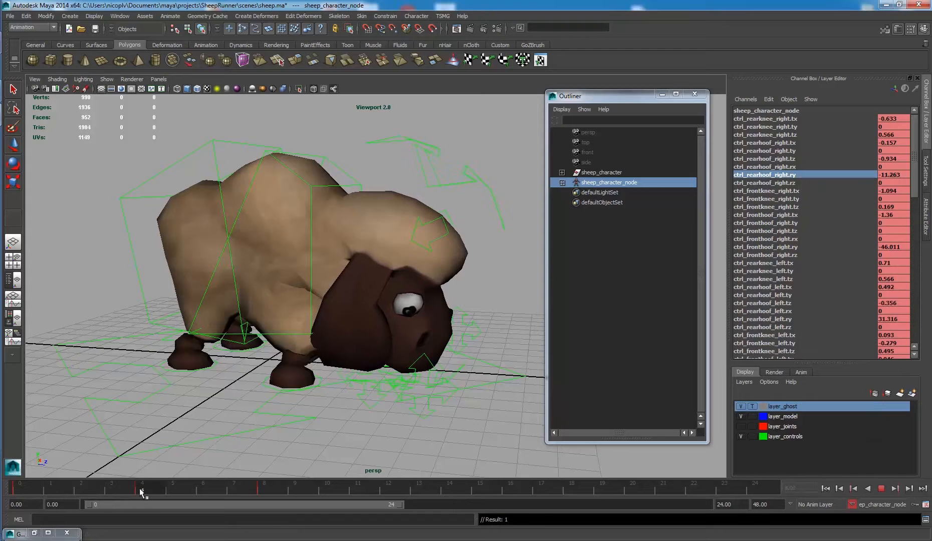
{"action": "key", "text": "alt+v"}
{"action": "left_click_drag", "start_coordinate": [308, 214], "coordinate": [287, 148], "text": "alt"}
{"action": "left_click", "coordinate": [297, 143]}
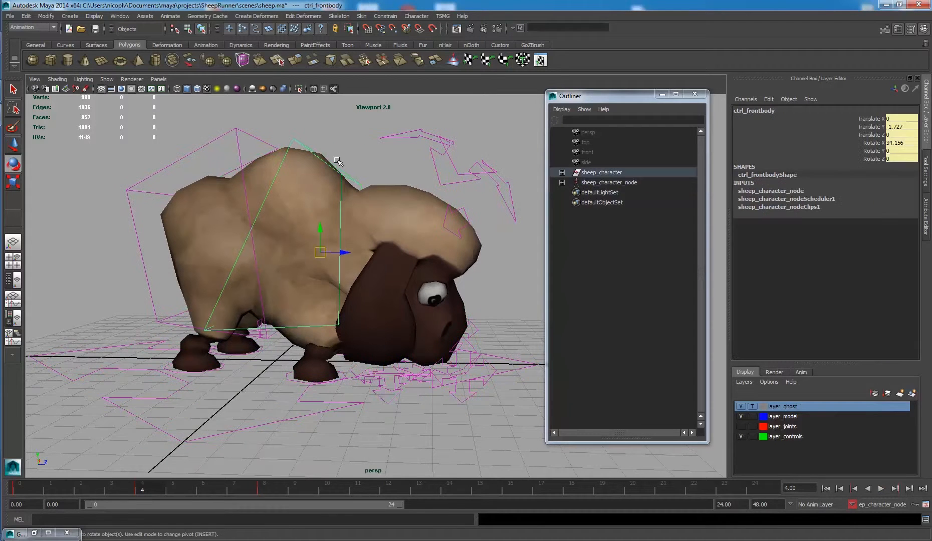
{"action": "key", "text": "e"}
{"action": "left_click_drag", "start_coordinate": [345, 233], "coordinate": [340, 229]}
{"action": "key", "text": "w"}
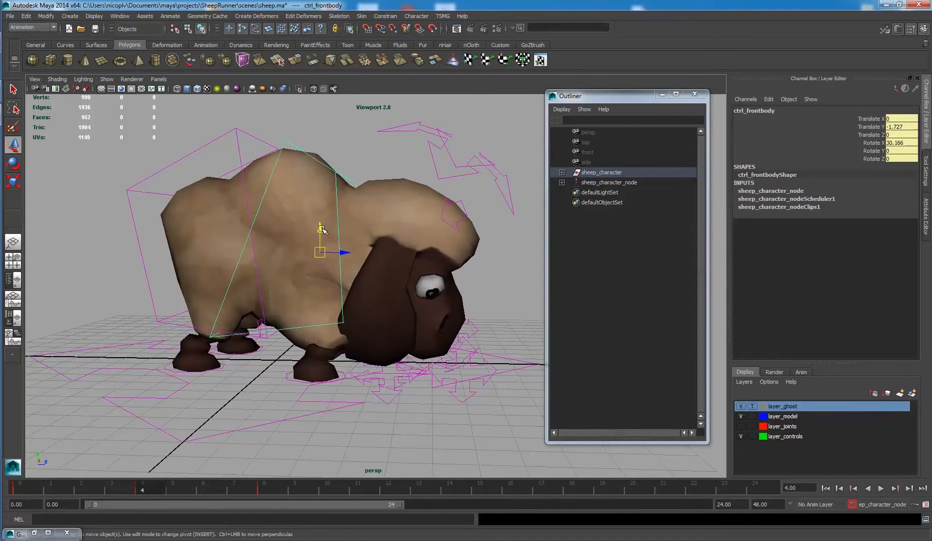
Rotate the rear body control to about 6° in X and lower it to about -0.5 in Y
{"action": "left_click", "coordinate": [235, 151]}
{"action": "key", "text": "e"}
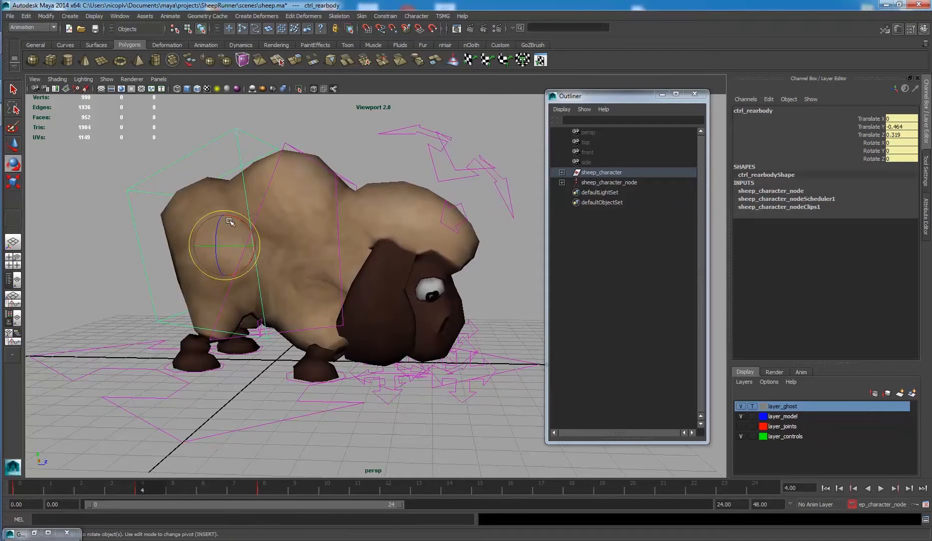
{"action": "left_click_drag", "start_coordinate": [232, 219], "coordinate": [225, 222]}
{"action": "key", "text": "w"}
Select the sheep_character_node character set and key all its channels at frame 4
{"action": "left_click", "coordinate": [416, 16]}
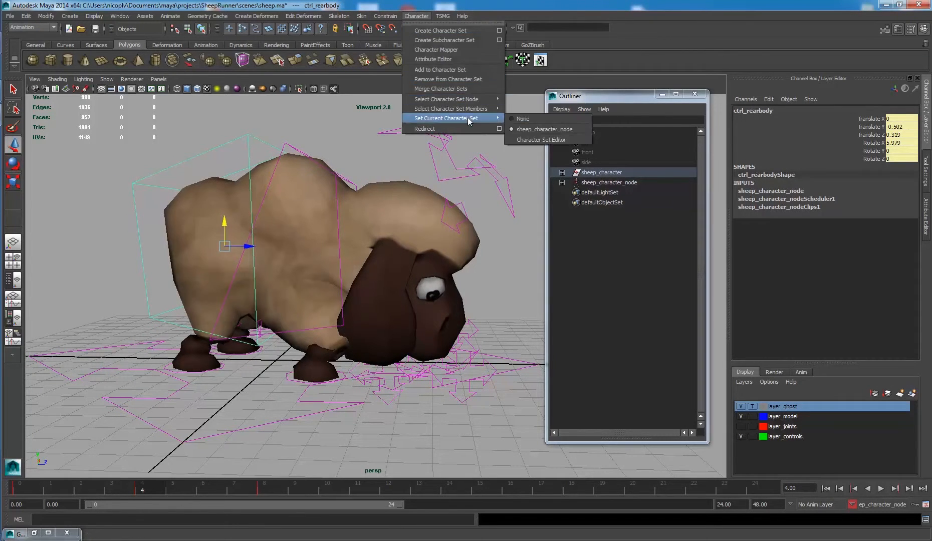
{"action": "mouse_move", "coordinate": [476, 100]}
{"action": "left_click", "coordinate": [541, 100]}
{"action": "right_click", "coordinate": [834, 159]}
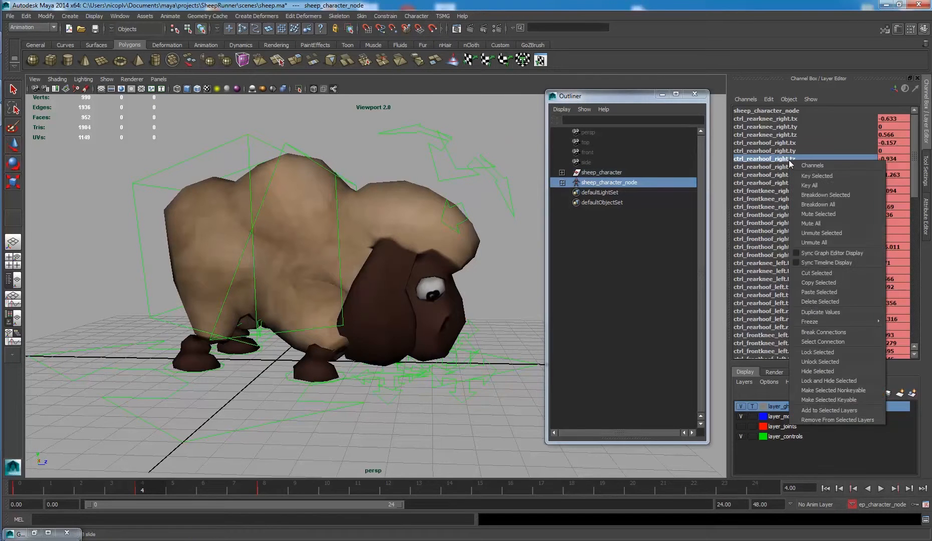
{"action": "left_click", "coordinate": [800, 187]}
At frame 12, rotate the front body control to about 27.9° in X and move it to about Y -1.31, Z -0.17
{"action": "key", "text": "alt+v"}
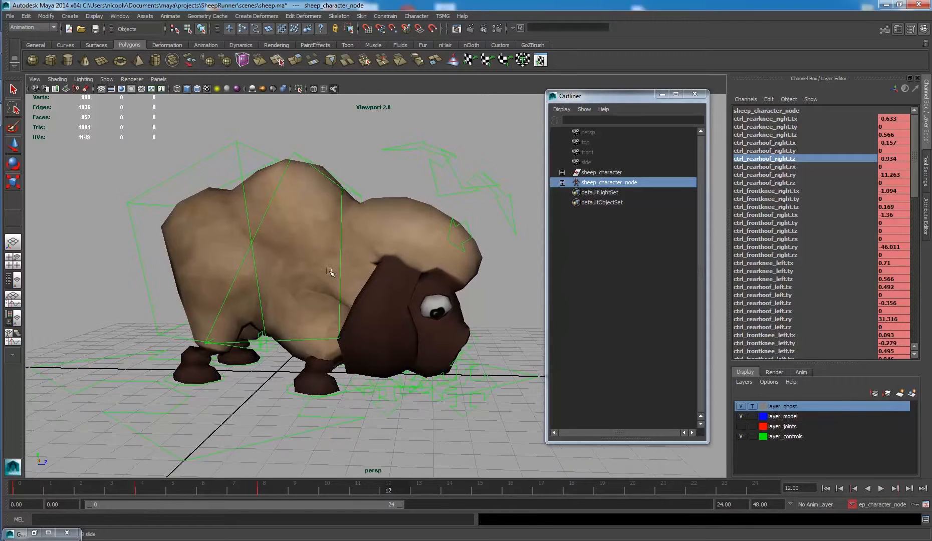
{"action": "key", "text": "Escape"}
{"action": "left_click", "coordinate": [357, 225]}
{"action": "key", "text": "e"}
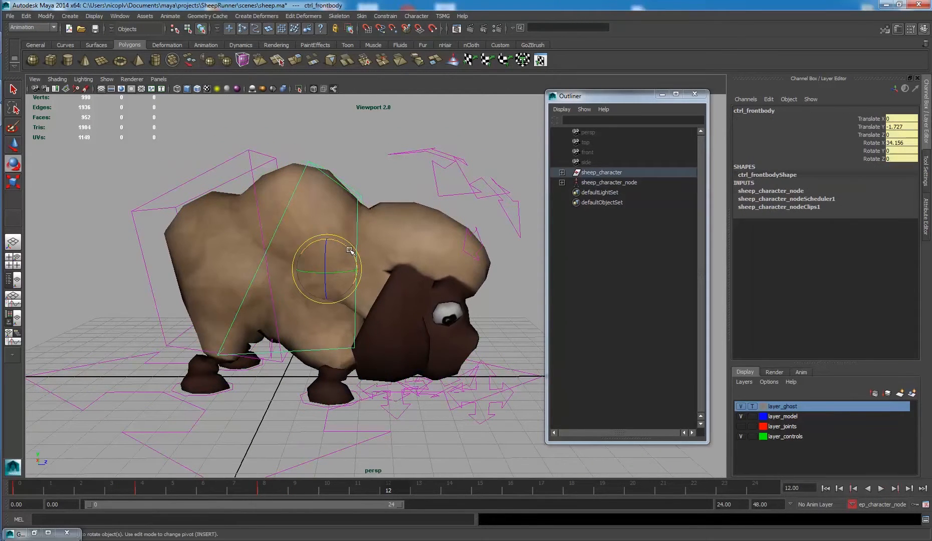
{"action": "mouse_move", "coordinate": [349, 250]}
{"action": "left_mouse_down"}
{"action": "mouse_move", "coordinate": [329, 239]}
{"action": "mouse_move", "coordinate": [343, 256]}
{"action": "left_mouse_up"}
{"action": "key", "text": "w"}
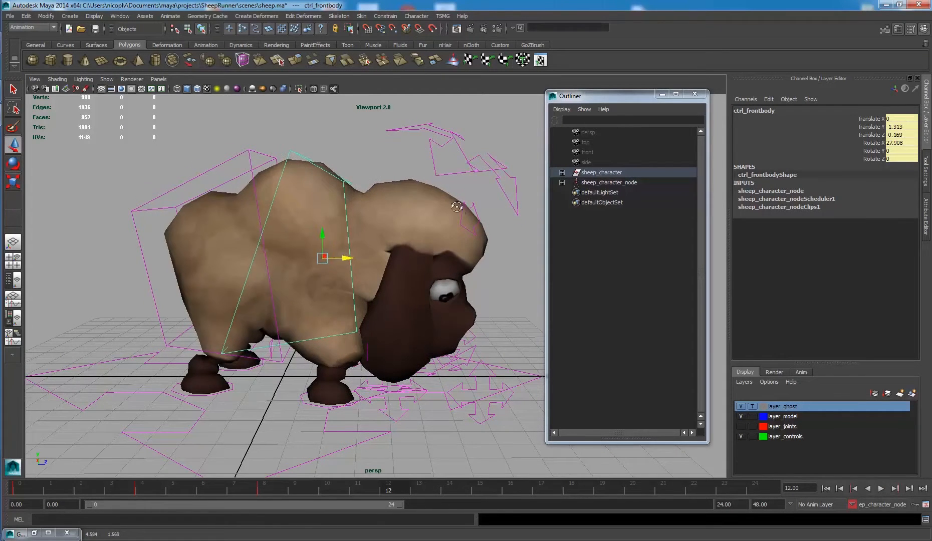
Rotate the head control to about X 24.2°, Y 6.8°, Z -0.8° and the head end control to about X -20.7°, Y 4.7°, Z -4.1°
{"action": "left_click_drag", "start_coordinate": [454, 204], "coordinate": [433, 192], "text": "alt"}
{"action": "left_click", "coordinate": [490, 169]}
{"action": "key", "text": "e"}
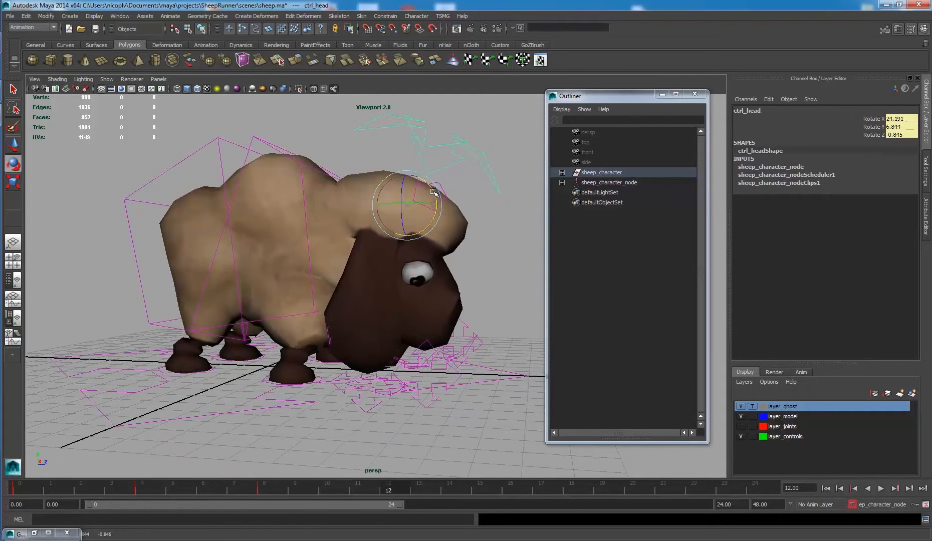
{"action": "key", "text": "w"}
{"action": "left_click_drag", "start_coordinate": [479, 335], "coordinate": [418, 353], "text": "alt"}
{"action": "left_click", "coordinate": [428, 368]}
{"action": "left_click", "coordinate": [429, 365]}
{"action": "key", "text": "e"}
{"action": "mouse_move", "coordinate": [407, 249]}
{"action": "left_mouse_down"}
{"action": "mouse_move", "coordinate": [472, 239]}
{"action": "mouse_move", "coordinate": [425, 254]}
{"action": "left_mouse_up"}
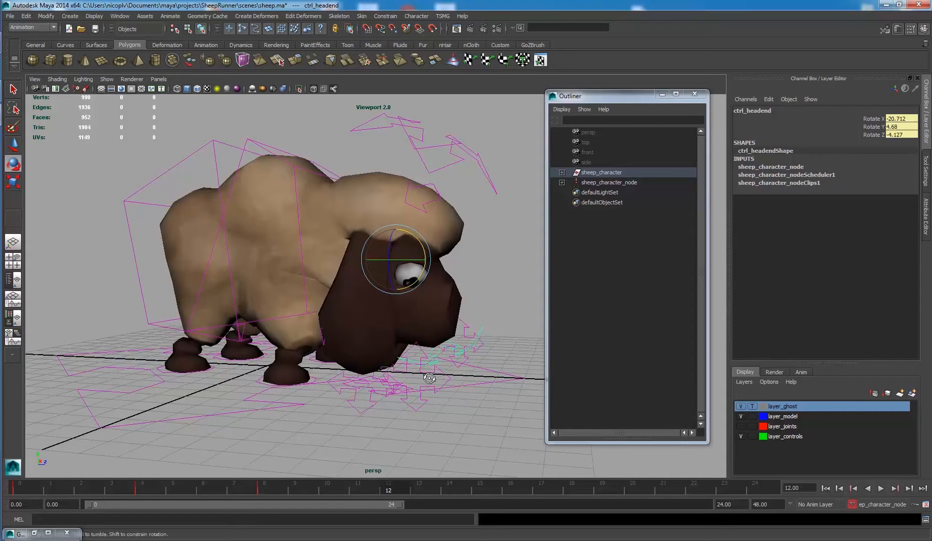
Move the right ear's end control to about X -3.5, Y -4.31, Z 0.28
{"action": "left_click_drag", "start_coordinate": [429, 378], "coordinate": [277, 355], "text": "alt"}
{"action": "left_click", "coordinate": [300, 377]}
{"action": "key", "text": "w"}
{"action": "left_click", "coordinate": [356, 392]}
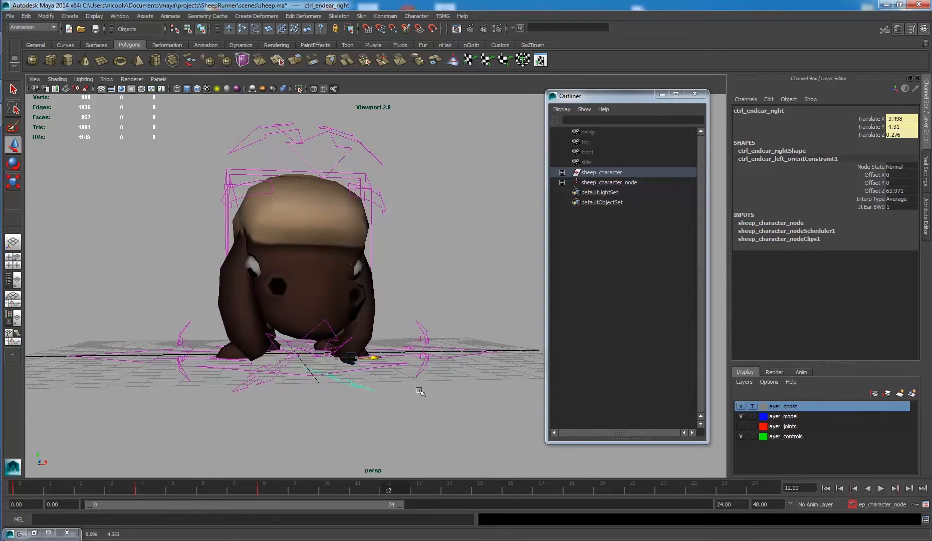
Move the left front hoof control to about X 0.58, Z -0.1
{"action": "left_click_drag", "start_coordinate": [416, 393], "coordinate": [263, 358], "text": "alt"}
{"action": "left_click", "coordinate": [331, 397]}
{"action": "left_click", "coordinate": [396, 329]}
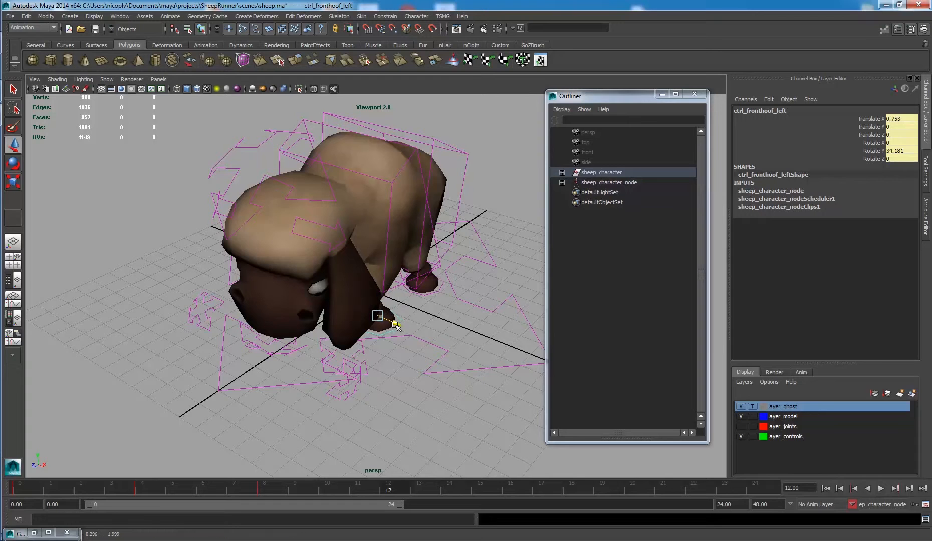
{"action": "left_click_drag", "start_coordinate": [401, 279], "coordinate": [454, 243], "text": "alt"}
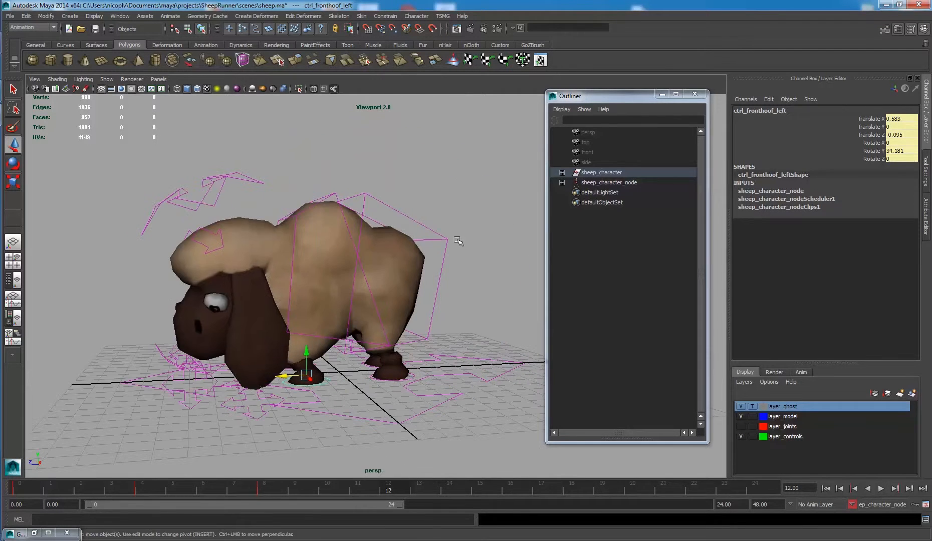
Select the rear body control and move it forward or back to about 0 in Z
{"action": "left_click", "coordinate": [457, 241]}
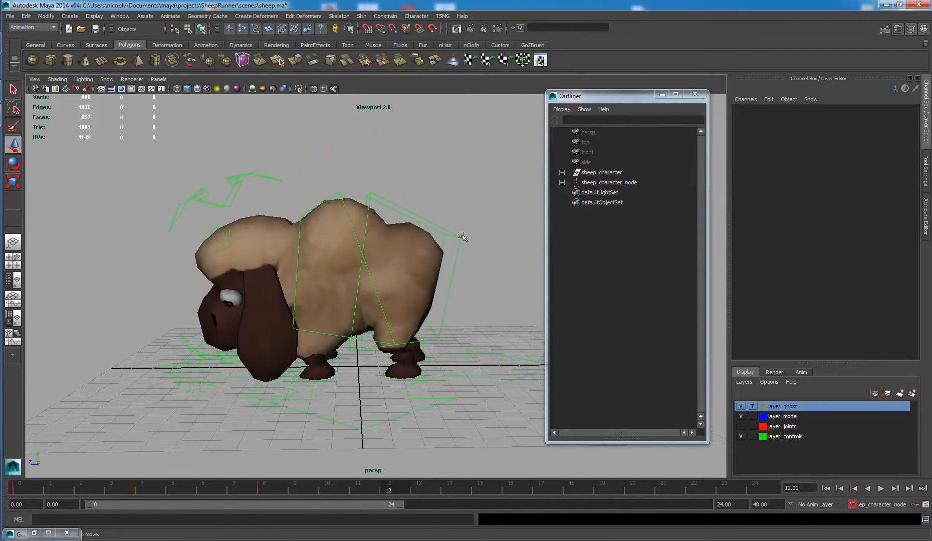
{"action": "left_click", "coordinate": [459, 235]}
{"action": "left_click_drag", "start_coordinate": [377, 279], "coordinate": [385, 278]}
{"action": "left_click_drag", "start_coordinate": [293, 298], "coordinate": [403, 313], "text": "alt"}
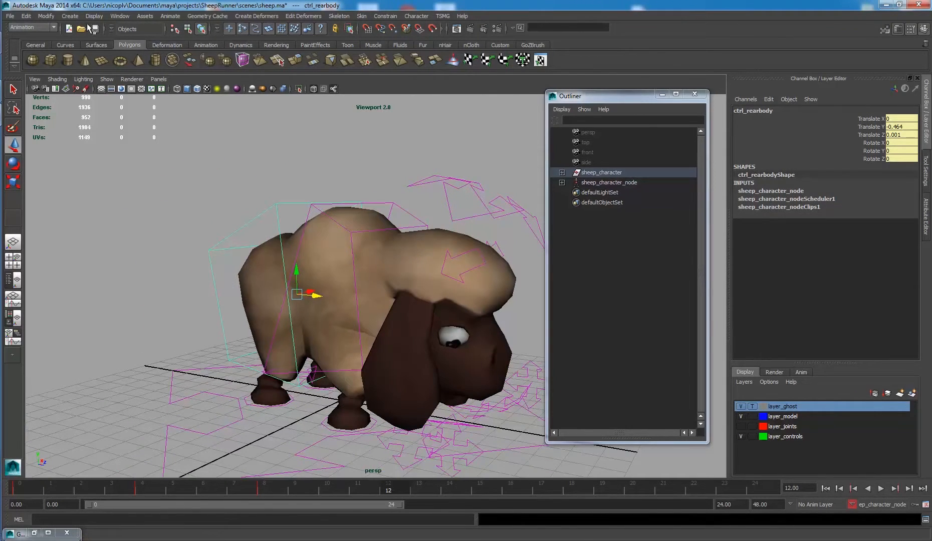
Select the sheep_character_node character set, key all its channels at frame 12, and play back the animation
{"action": "left_click", "coordinate": [416, 16]}
{"action": "mouse_move", "coordinate": [475, 99]}
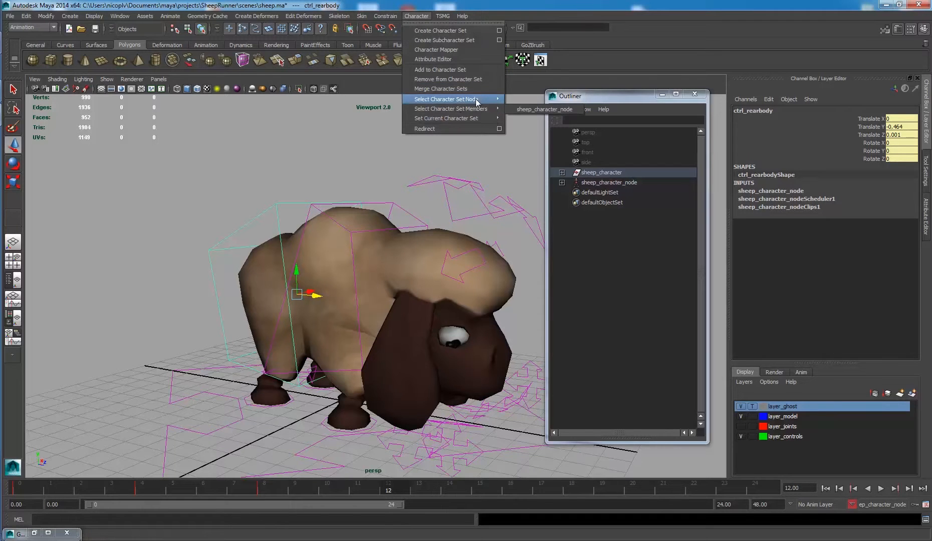
{"action": "left_click", "coordinate": [523, 102]}
{"action": "right_click", "coordinate": [813, 182]}
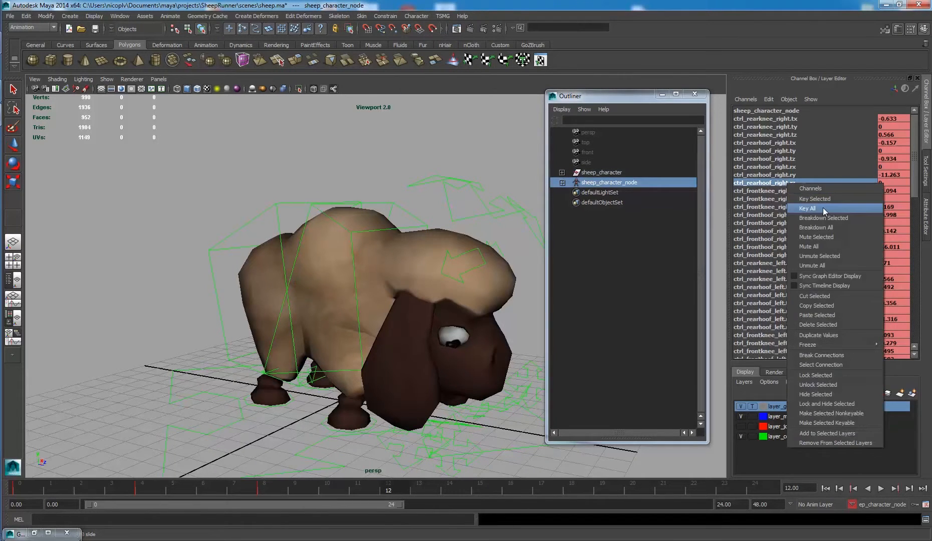
{"action": "left_click", "coordinate": [823, 207]}
{"action": "key", "text": "alt+v"}
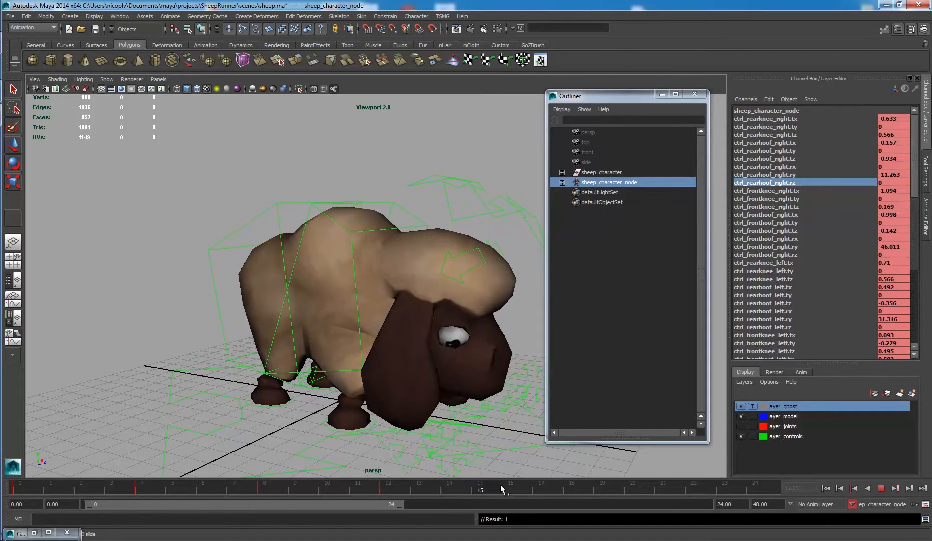
Copy the character set's key at frame 0 and paste it at frame 16
{"action": "left_click", "coordinate": [522, 485]}
{"action": "left_click", "coordinate": [30, 487]}
{"action": "right_click", "coordinate": [30, 487]}
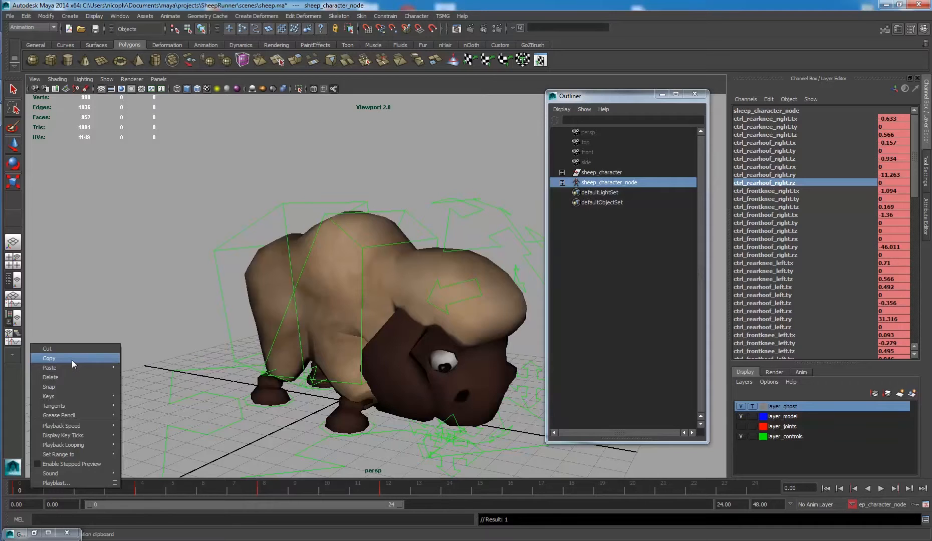
{"action": "left_click", "coordinate": [71, 360]}
{"action": "left_click", "coordinate": [511, 486]}
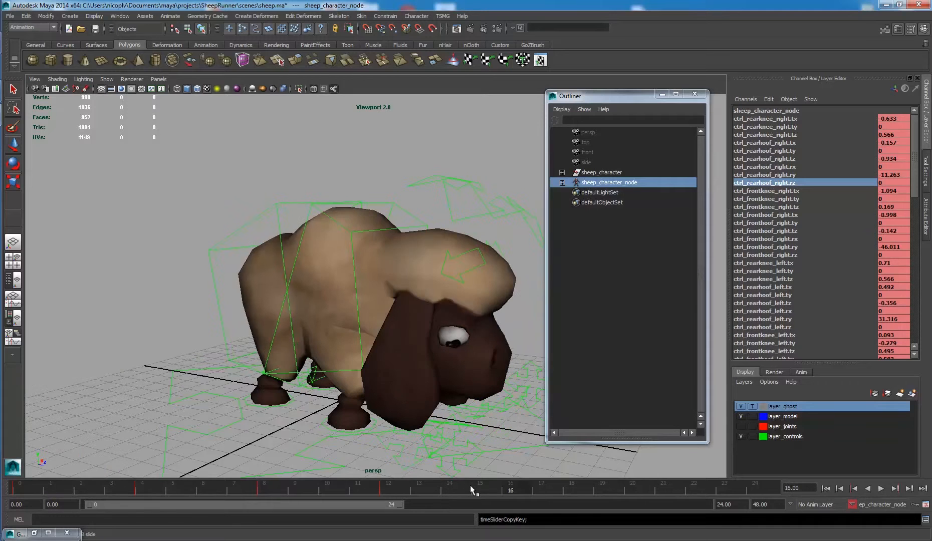
{"action": "right_click", "coordinate": [520, 491]}
{"action": "mouse_move", "coordinate": [577, 363]}
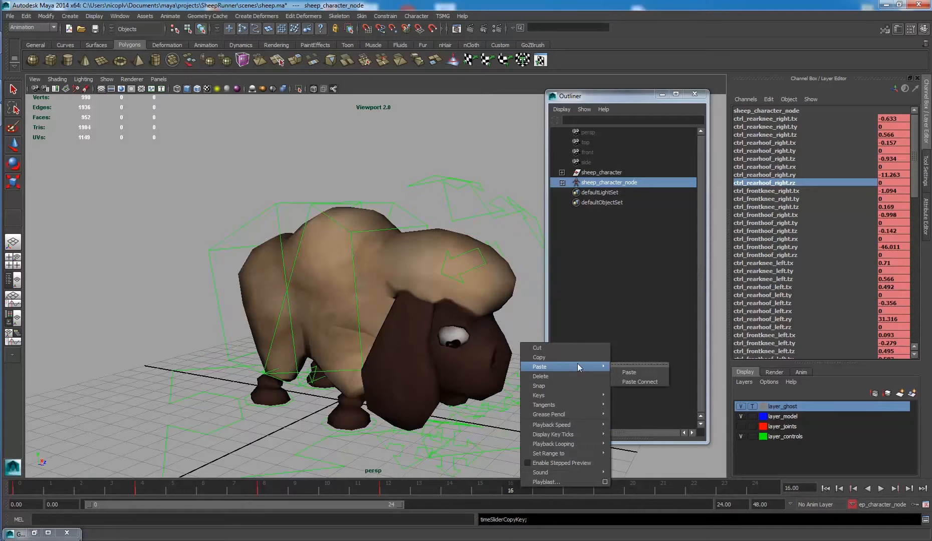
{"action": "left_click", "coordinate": [631, 373]}
Scrub through the animation and move the pasted key from frame 16 to frame 20
{"action": "left_click_drag", "start_coordinate": [516, 491], "coordinate": [25, 488]}
{"action": "left_click_drag", "start_coordinate": [414, 492], "coordinate": [515, 490]}
{"action": "key", "text": "alt+v"}
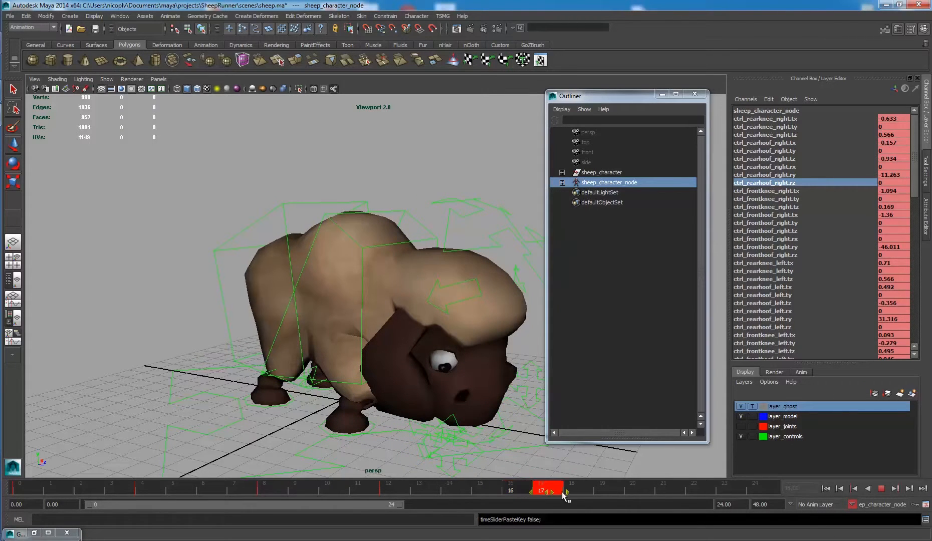
Copy the key at frame 12, paste it at frame 16, and play back the animation
{"action": "right_click", "coordinate": [390, 492]}
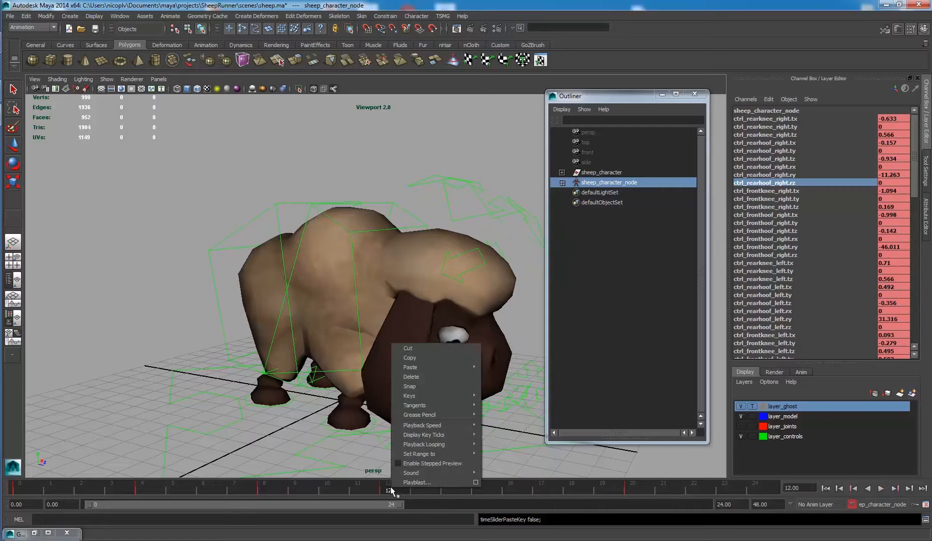
{"action": "left_click", "coordinate": [421, 355]}
{"action": "left_click", "coordinate": [519, 488]}
{"action": "right_click", "coordinate": [521, 489]}
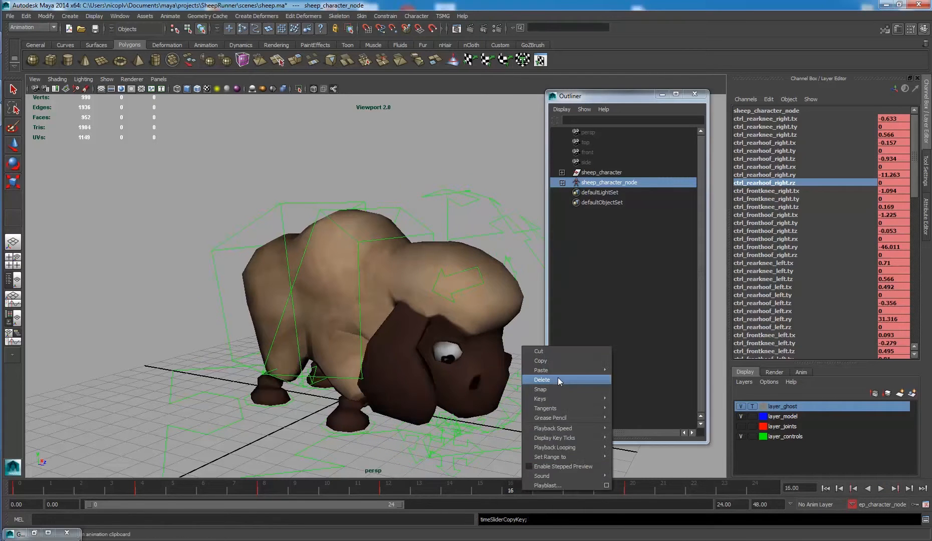
{"action": "mouse_move", "coordinate": [591, 379]}
{"action": "left_click", "coordinate": [620, 373]}
{"action": "key", "text": "alt+v"}
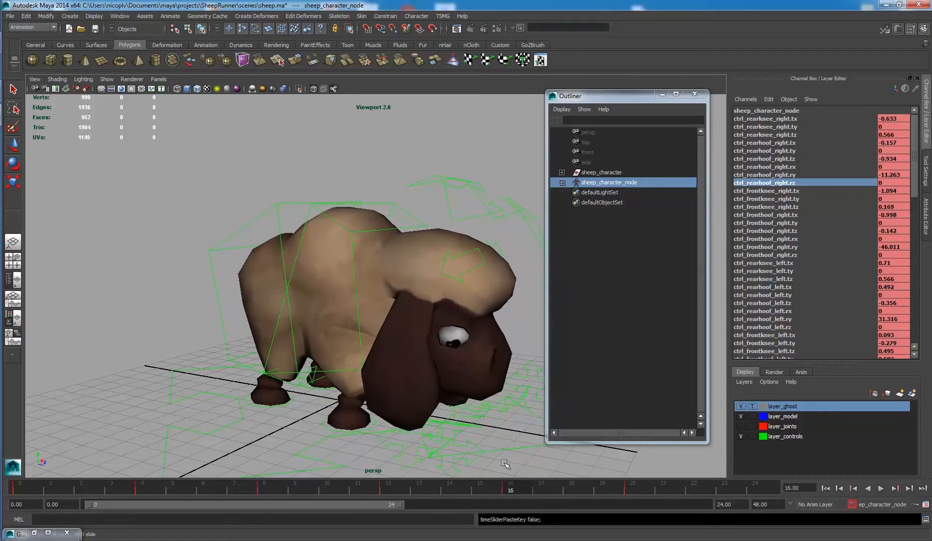
{"action": "key", "text": "alt+v"}
Shift the key at frame 20 to frame 24 and the key at frame 16 to frame 20
{"action": "left_click", "coordinate": [120, 16]}
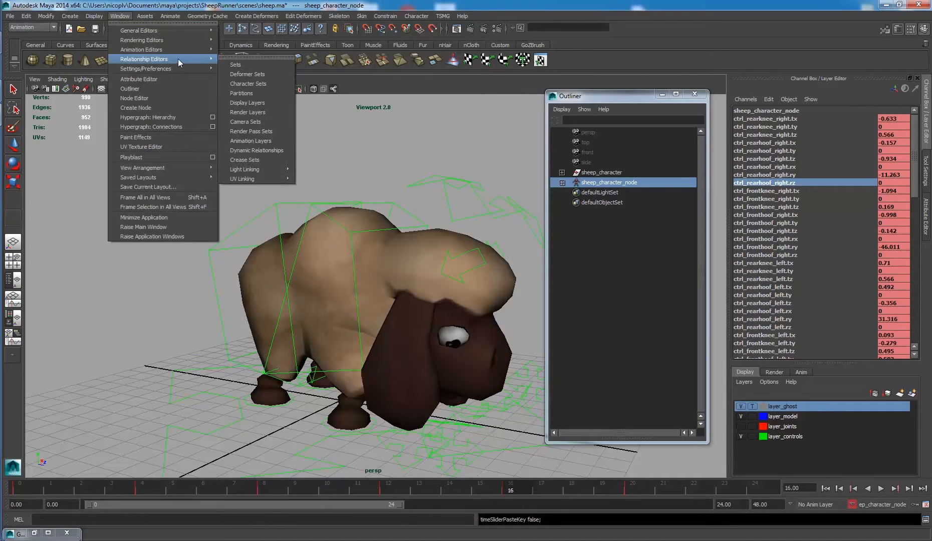
{"action": "left_click", "coordinate": [113, 19]}
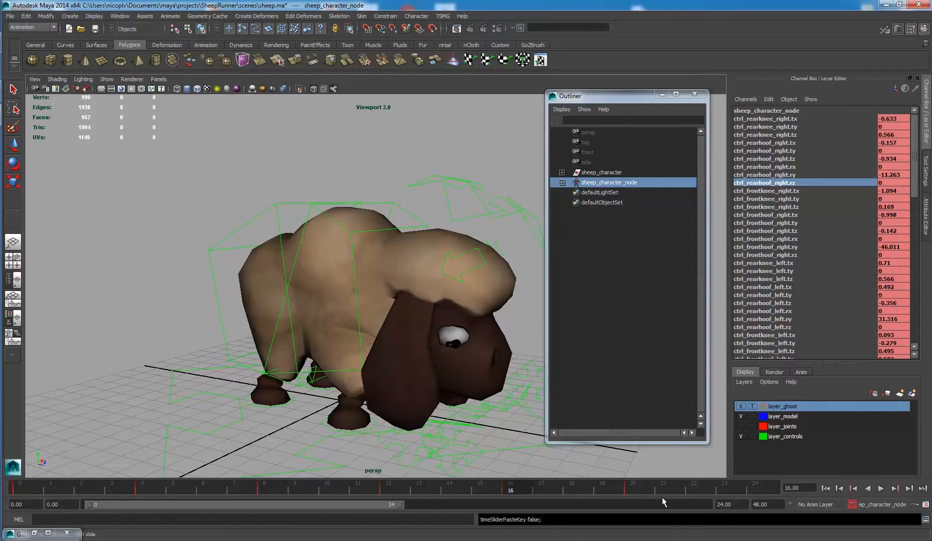
{"action": "left_click", "coordinate": [645, 489]}
{"action": "left_click", "coordinate": [645, 492], "text": "shift"}
{"action": "left_click_drag", "start_coordinate": [645, 492], "coordinate": [757, 490]}
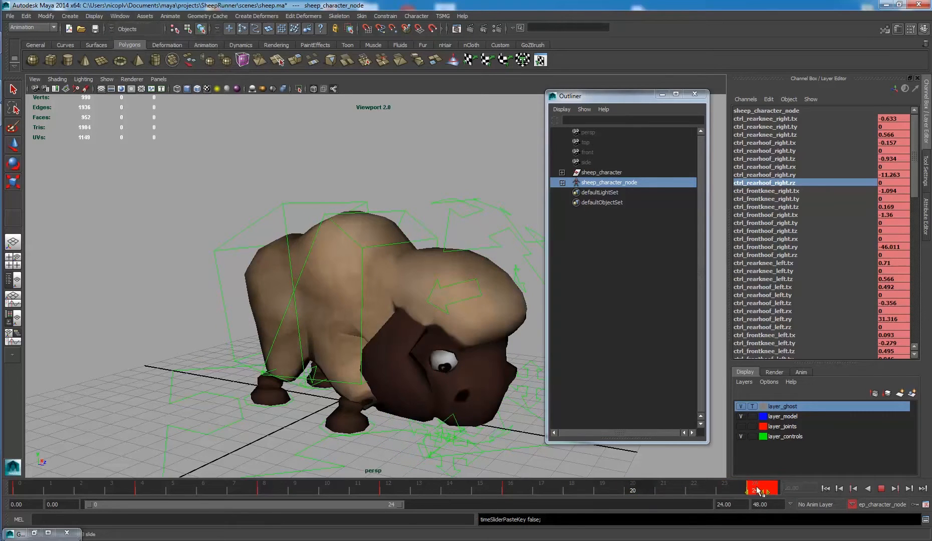
{"action": "left_click", "coordinate": [518, 486]}
{"action": "left_click_drag", "start_coordinate": [524, 491], "coordinate": [643, 491]}
{"action": "left_click_drag", "start_coordinate": [550, 489], "coordinate": [511, 488]}
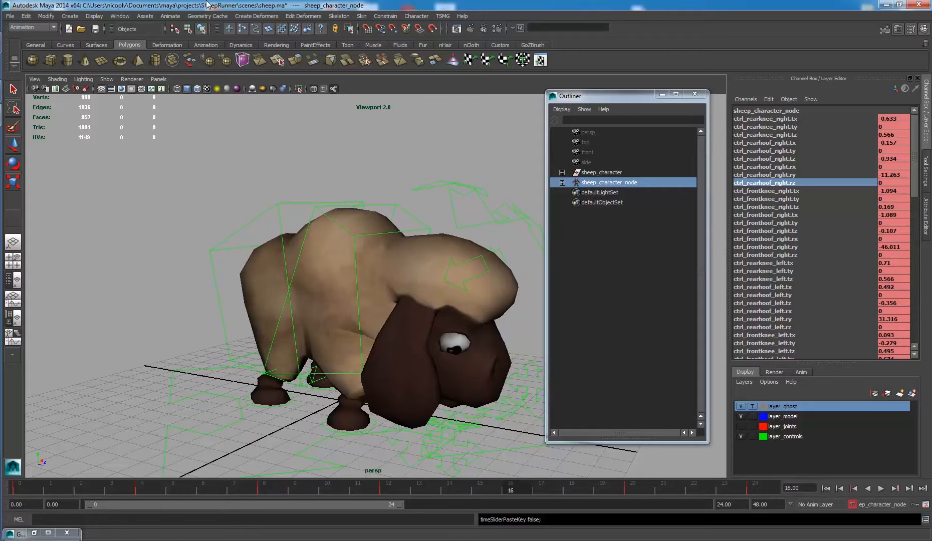
In the Graph Editor, select all the character's animation keys, give them linear tangents, and put the editor away
{"action": "left_click", "coordinate": [121, 16]}
{"action": "mouse_move", "coordinate": [147, 50]}
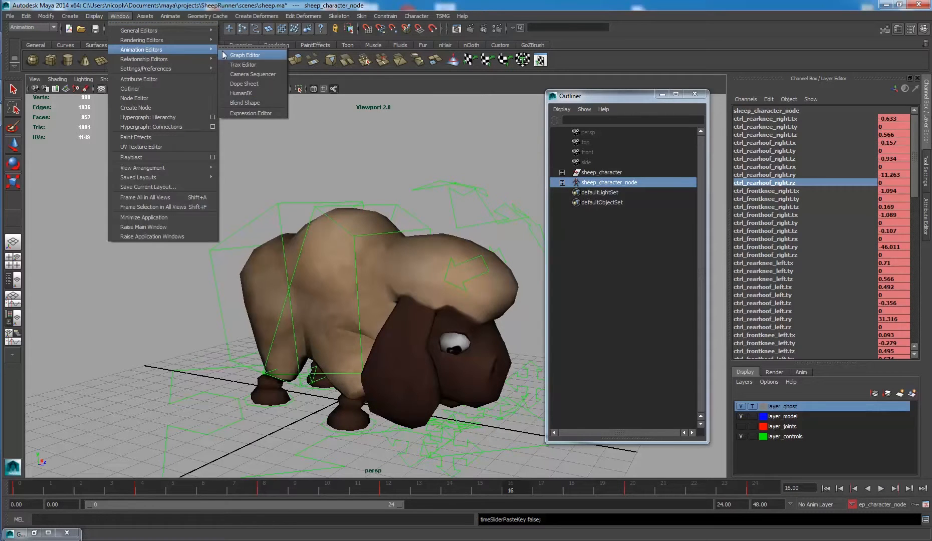
{"action": "left_click", "coordinate": [245, 55]}
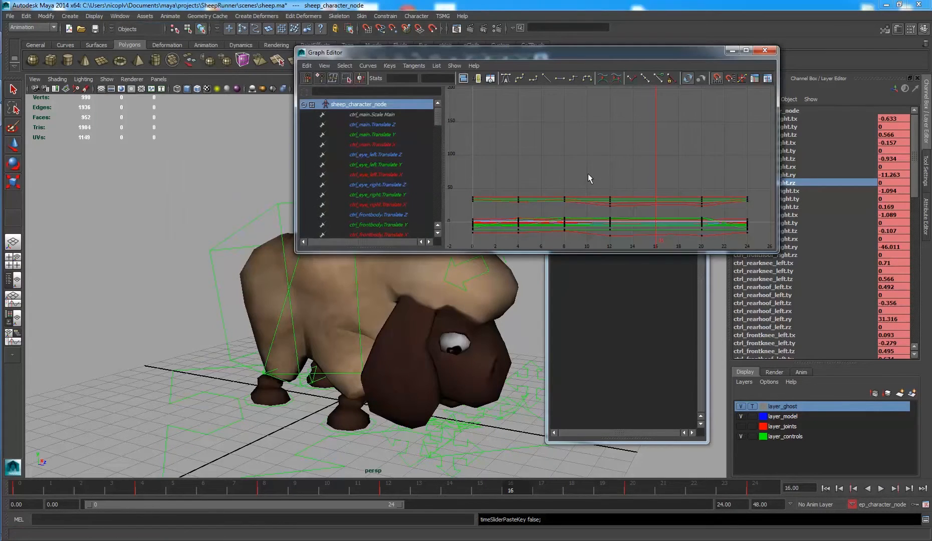
{"action": "right_click_drag", "start_coordinate": [588, 176], "coordinate": [548, 147], "text": "alt"}
{"action": "left_click_drag", "start_coordinate": [481, 104], "coordinate": [701, 208]}
{"action": "key", "text": "f"}
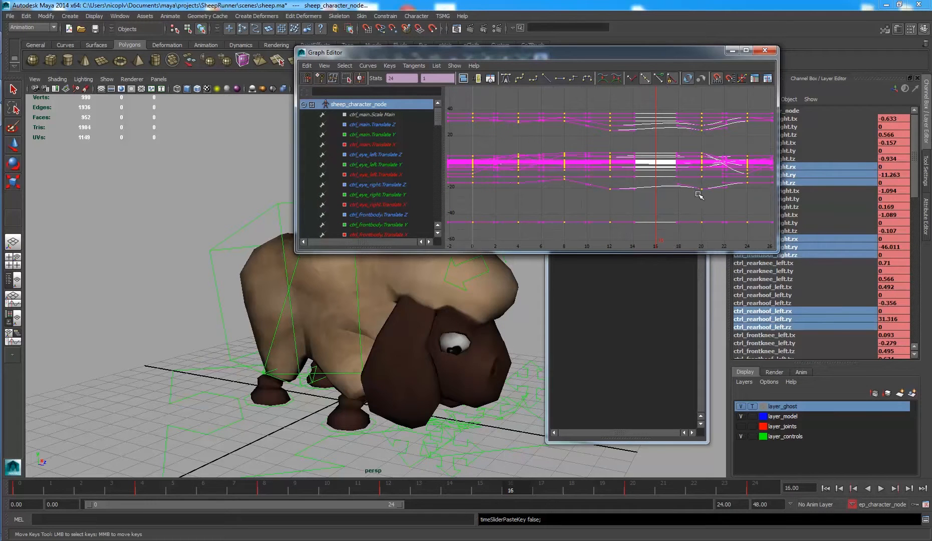
{"action": "left_click", "coordinate": [544, 78]}
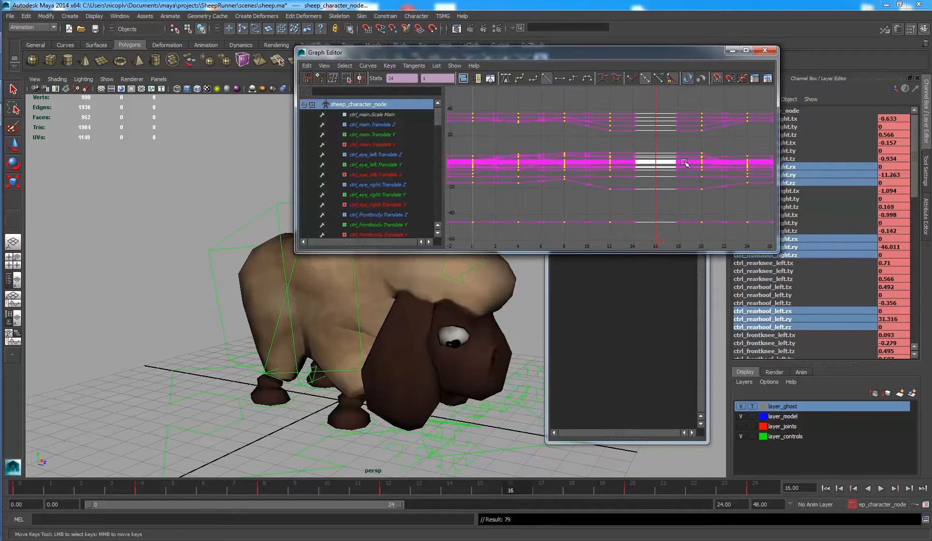
{"action": "left_click", "coordinate": [732, 51]}
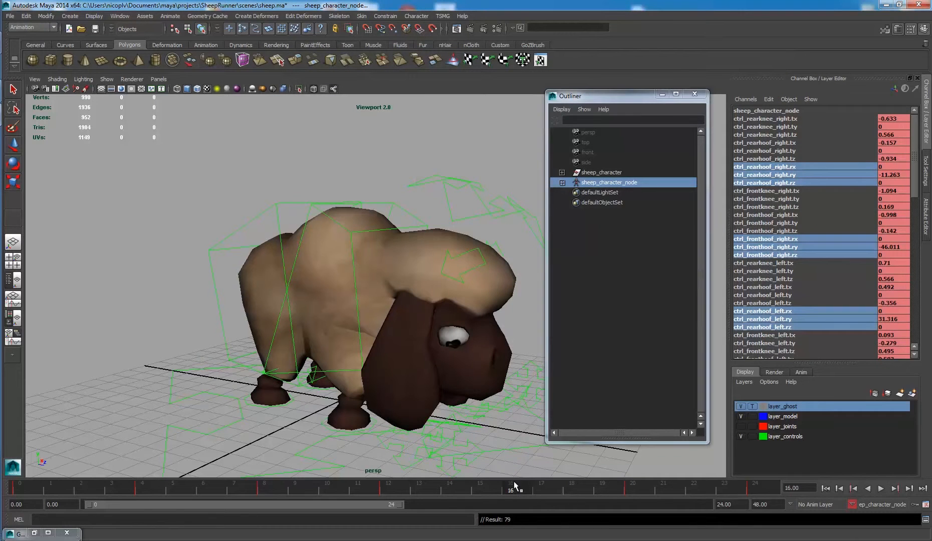
At frame 16, rotate the head end control to about X -7.1°, Y 6.2°, Z -1.4°
{"action": "middle_click_drag", "start_coordinate": [506, 404], "coordinate": [464, 371], "text": "alt"}
{"action": "left_click_drag", "start_coordinate": [463, 371], "coordinate": [476, 371], "text": "alt"}
{"action": "left_click", "coordinate": [491, 370]}
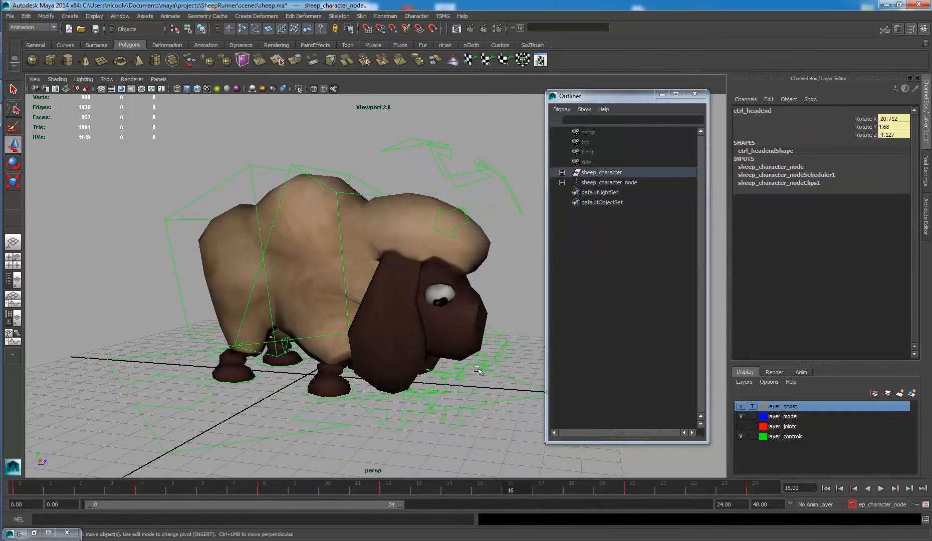
{"action": "scroll", "coordinate": [478, 370], "scroll_direction": "up", "scroll_amount": 3}
{"action": "key", "text": "e"}
{"action": "left_click_drag", "start_coordinate": [427, 269], "coordinate": [422, 267]}
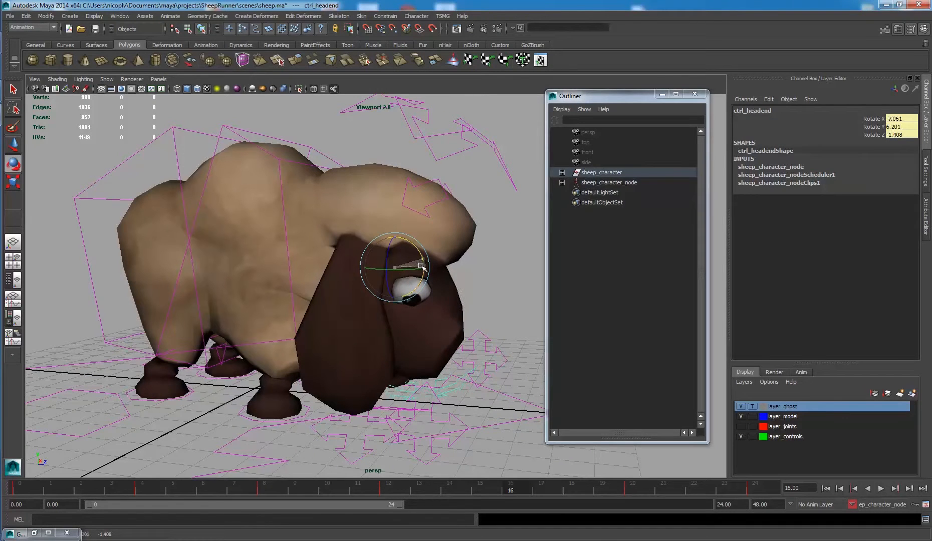
Move the front body control to about Y -1.31, Z -0.35 at frame 16
{"action": "left_click", "coordinate": [499, 146]}
{"action": "left_click_drag", "start_coordinate": [427, 193], "coordinate": [351, 169]}
{"action": "left_click", "coordinate": [346, 165]}
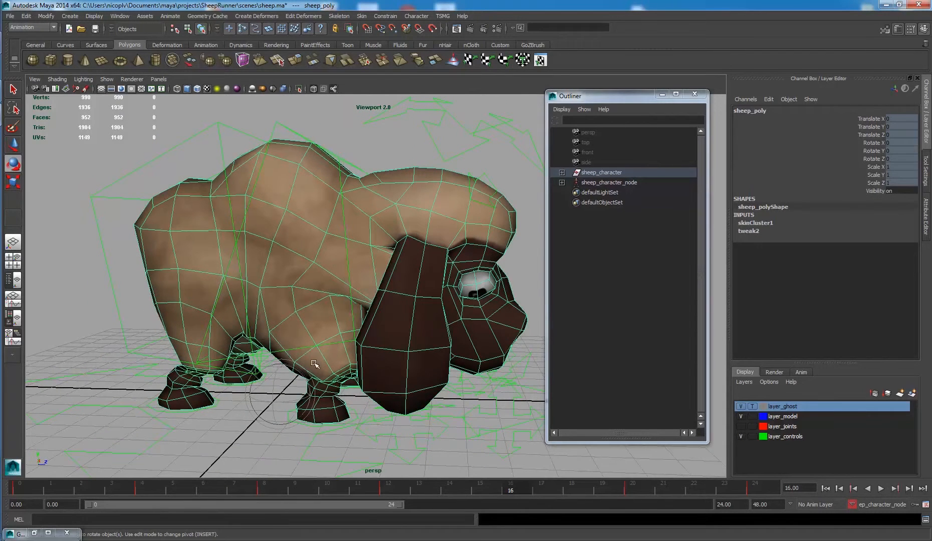
{"action": "left_click", "coordinate": [346, 240]}
{"action": "left_click_drag", "start_coordinate": [347, 239], "coordinate": [344, 257]}
{"action": "key", "text": "w"}
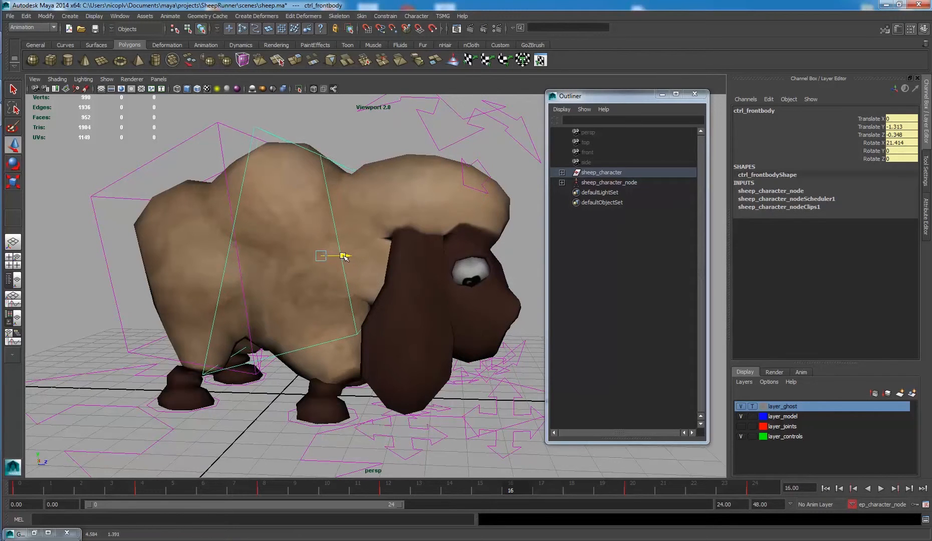
Move the right front hoof control to about Z -0.22 and the left rear hoof control to about Z -0.25
{"action": "left_click", "coordinate": [355, 418]}
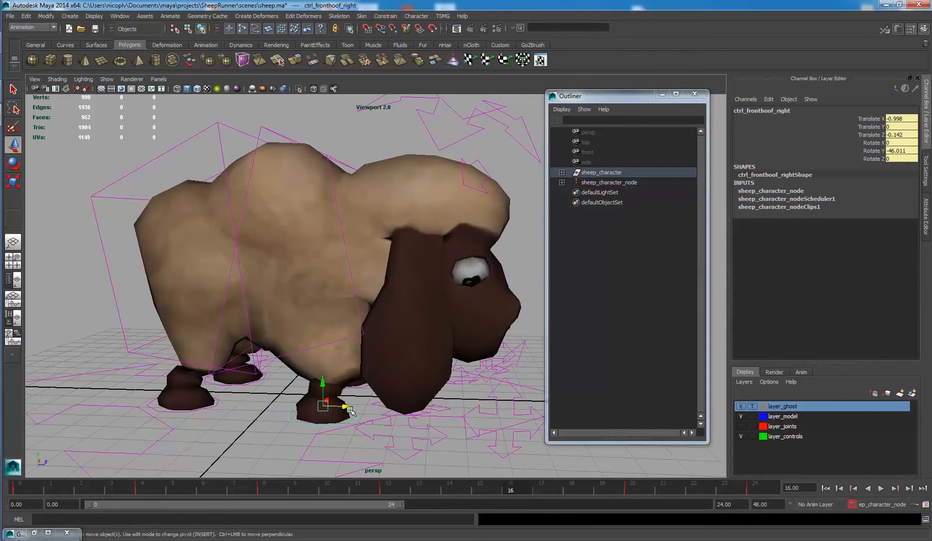
{"action": "left_click_drag", "start_coordinate": [350, 410], "coordinate": [265, 399]}
{"action": "left_click", "coordinate": [261, 377]}
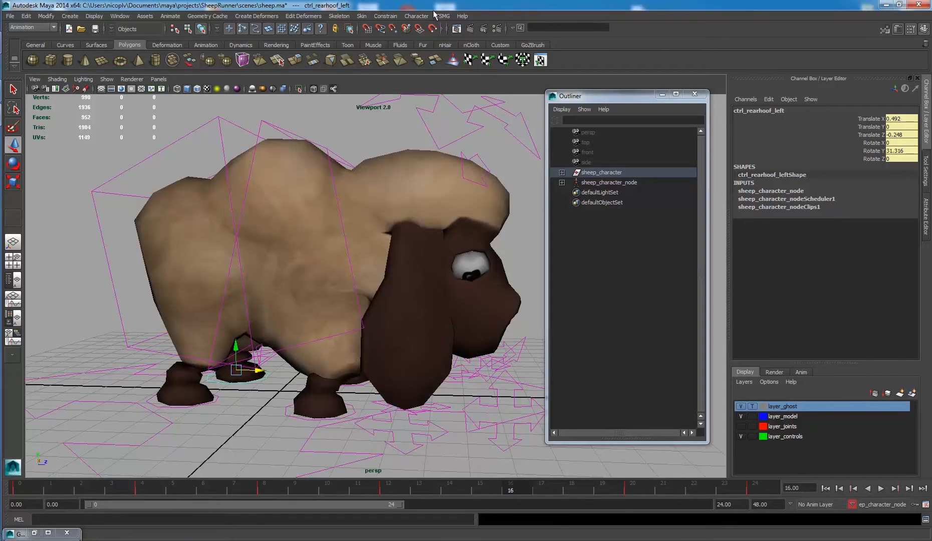
Select the sheep_character_node character set and key all its channels at frame 16
{"action": "left_click", "coordinate": [416, 16]}
{"action": "mouse_move", "coordinate": [466, 101]}
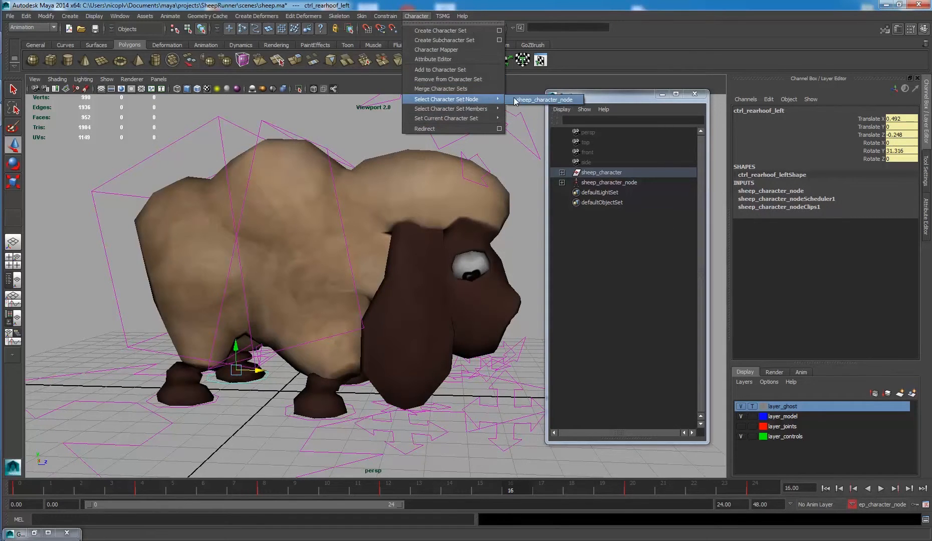
{"action": "left_click", "coordinate": [523, 101]}
{"action": "right_click", "coordinate": [797, 158]}
{"action": "left_click", "coordinate": [692, 281]}
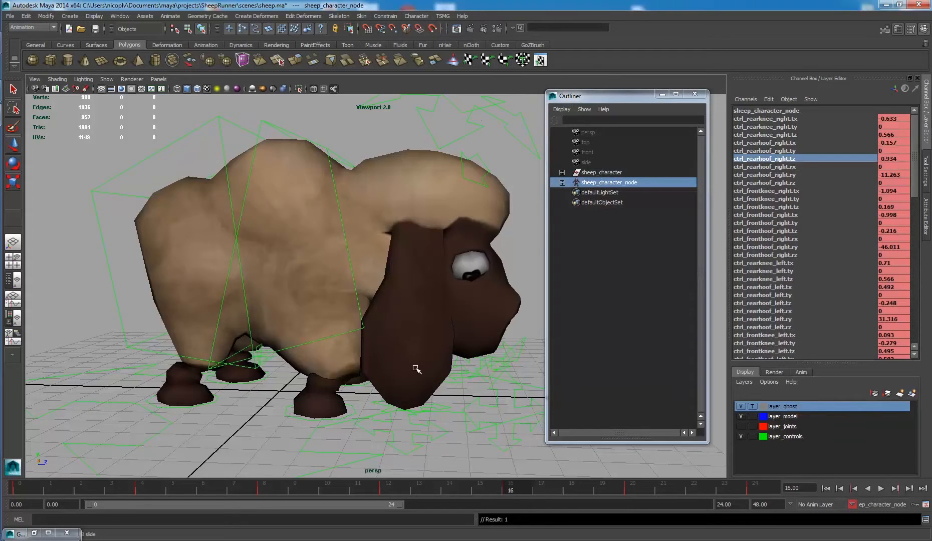
Play the 24-frame animation from the first frame to check the motion, and stop playback
{"action": "scroll", "coordinate": [416, 369], "scroll_direction": "down", "scroll_amount": 4}
{"action": "left_click", "coordinate": [824, 488]}
{"action": "left_click", "coordinate": [881, 488]}
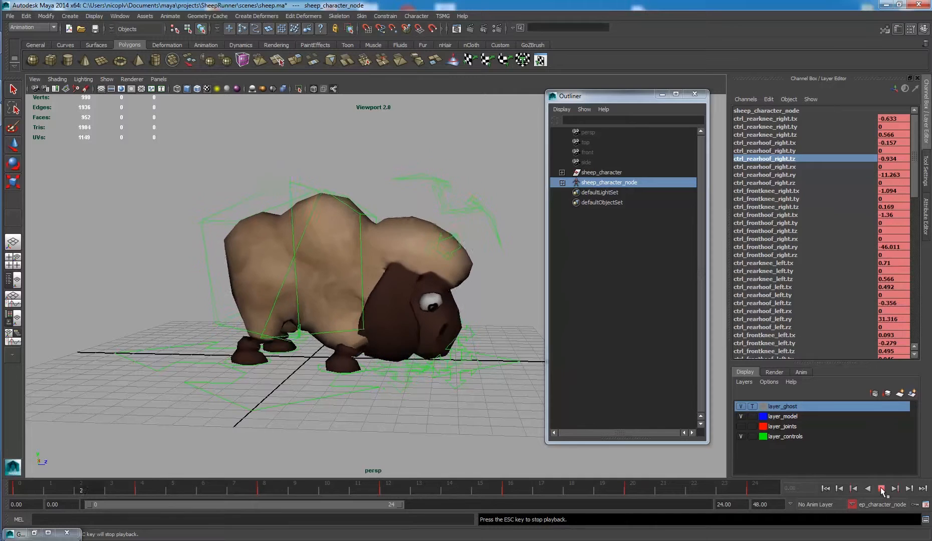
{"action": "left_click", "coordinate": [881, 488]}
Extend the playback range to frame 48 and move the key at frame 24 to frame 48
{"action": "left_click", "coordinate": [825, 489]}
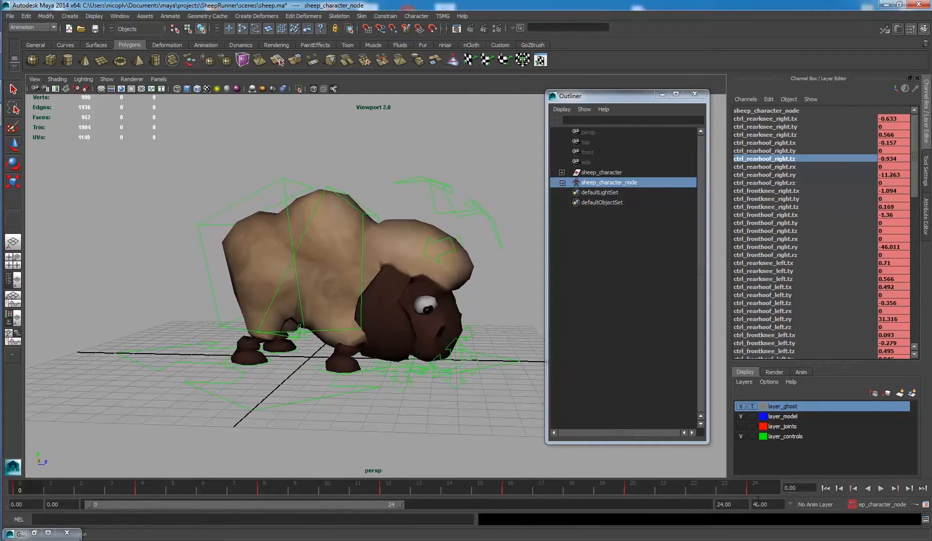
{"action": "type", "text": "48"}
{"action": "key", "text": "Return"}
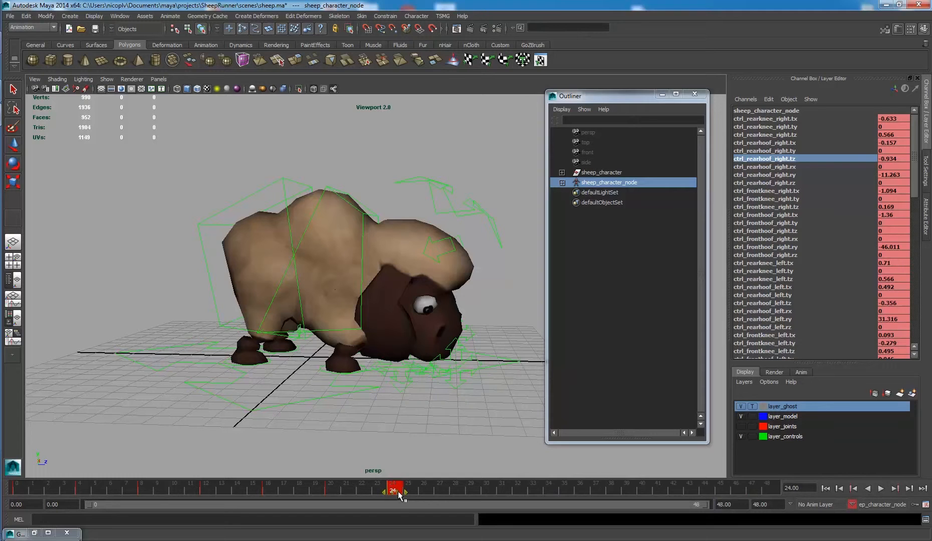
{"action": "key", "text": "alt+v"}
{"action": "left_click", "coordinate": [338, 491]}
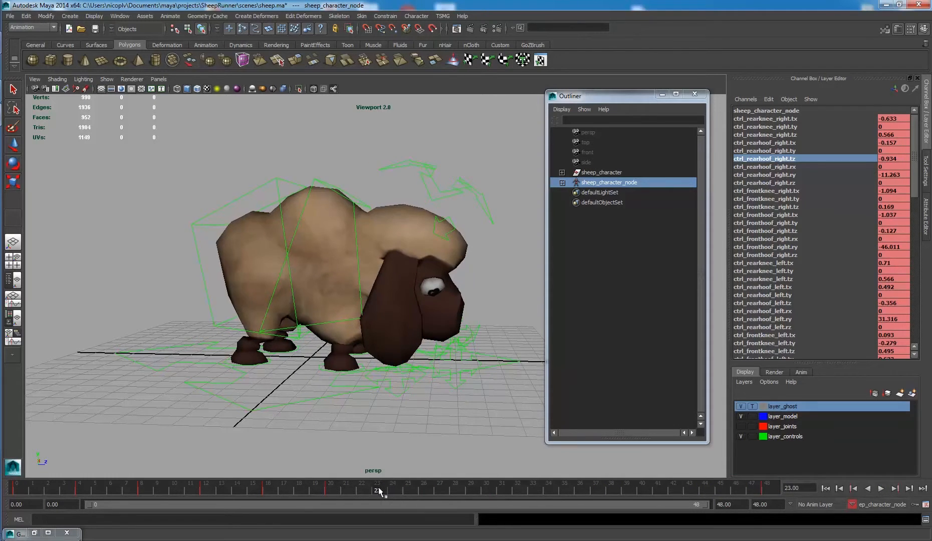
{"action": "key", "text": "alt+v"}
Select the keys from frame 0 to 24 and stretch them to span frames 0 to 48
{"action": "left_click_drag", "start_coordinate": [377, 492], "coordinate": [16, 494], "text": "shift"}
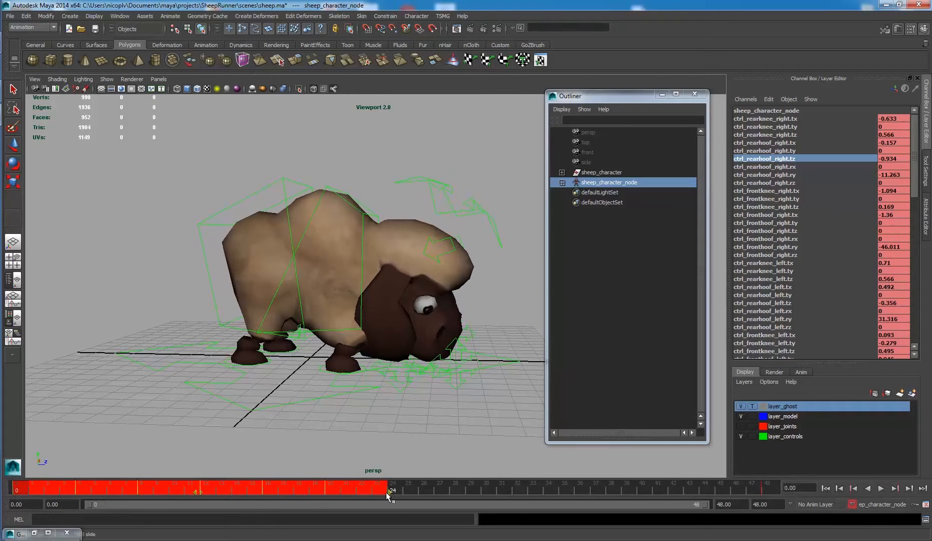
{"action": "left_click_drag", "start_coordinate": [390, 491], "coordinate": [764, 492], "text": "shift"}
{"action": "key", "text": "alt+v"}
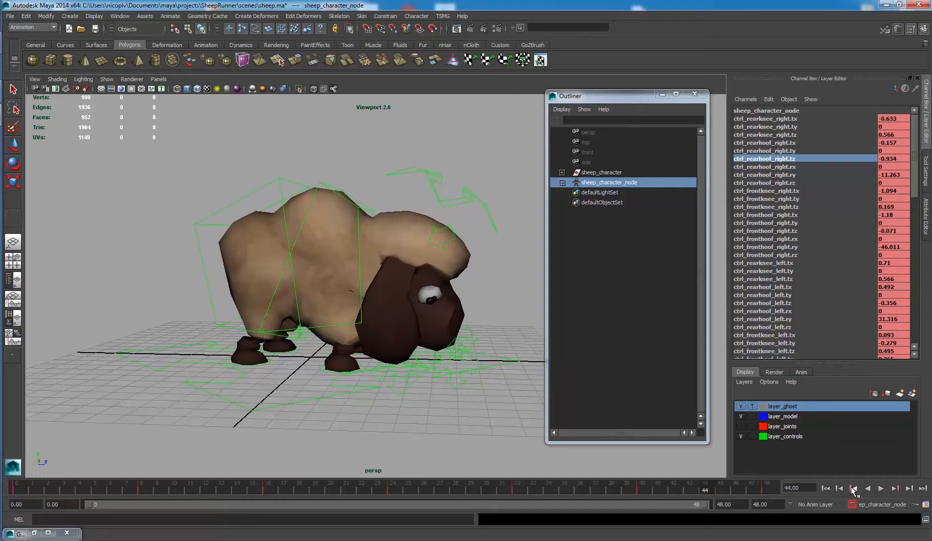
Play the stretched 48-frame animation from the start to check its timing
{"action": "left_click", "coordinate": [825, 488]}
{"action": "left_click", "coordinate": [881, 488]}
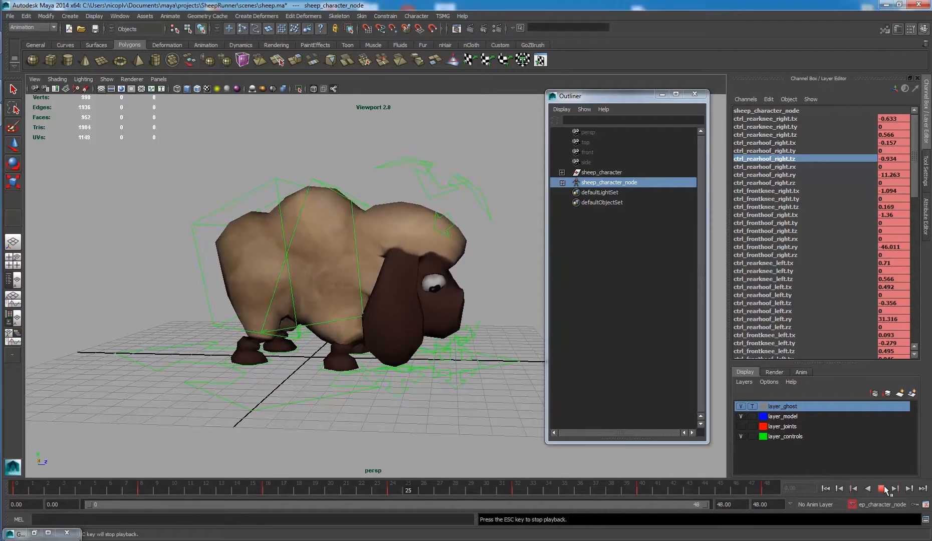
{"action": "left_click", "coordinate": [392, 306]}
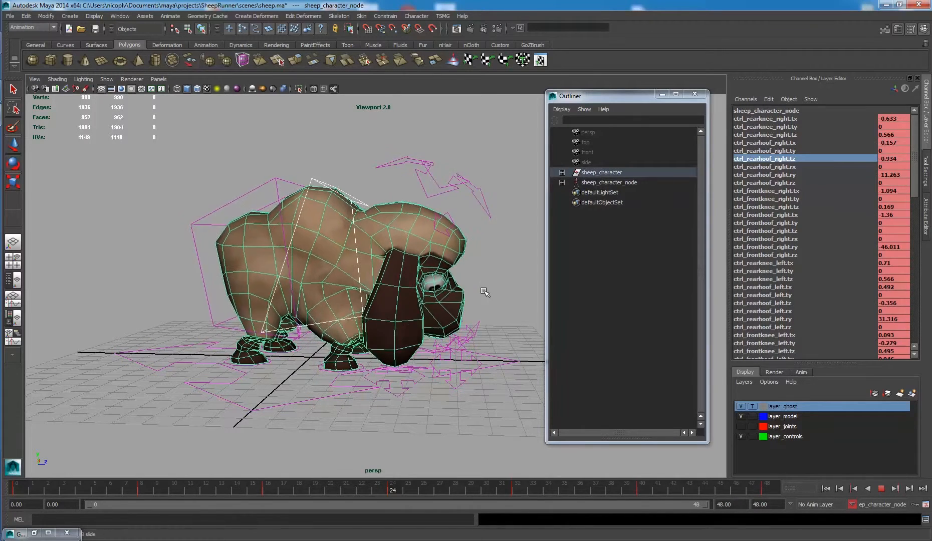
Stop the playback and show the right rear hoof control's curves in the Graph Editor
{"action": "left_click", "coordinate": [496, 303]}
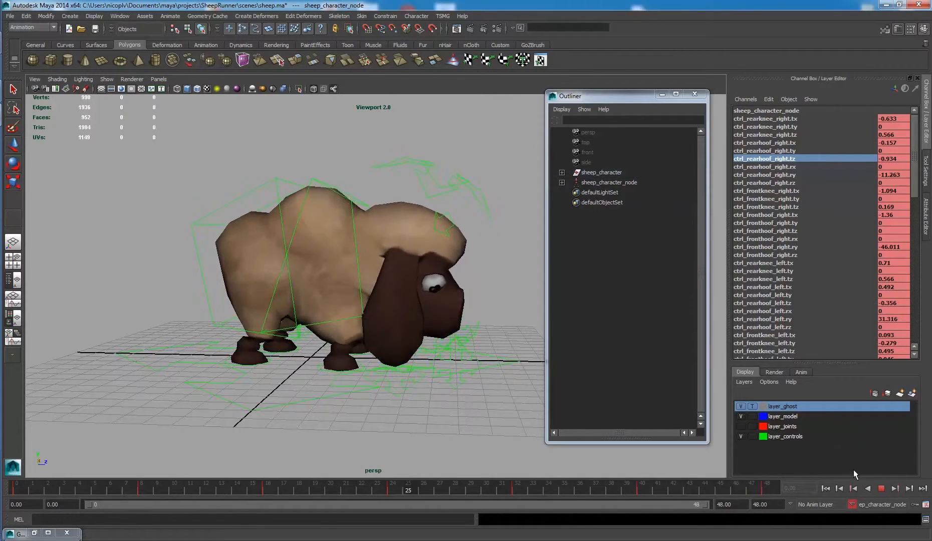
{"action": "left_click", "coordinate": [880, 488]}
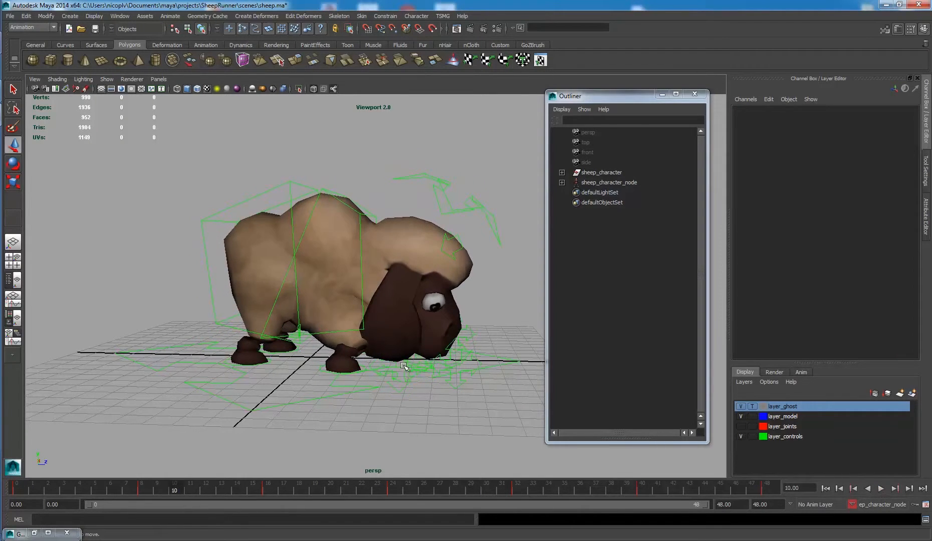
{"action": "left_click_drag", "start_coordinate": [280, 340], "coordinate": [351, 365], "text": "alt"}
{"action": "left_click_drag", "start_coordinate": [292, 281], "coordinate": [306, 281], "text": "alt"}
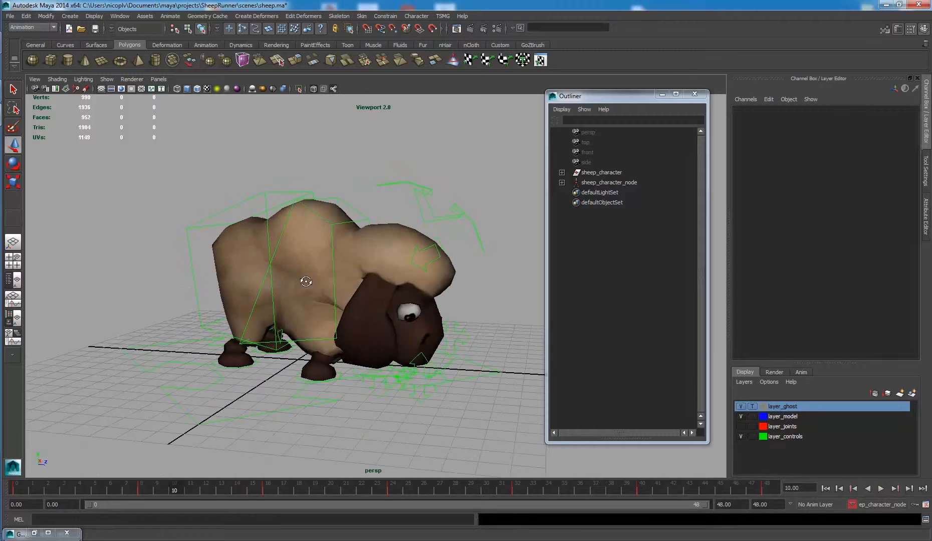
{"action": "left_click", "coordinate": [254, 366]}
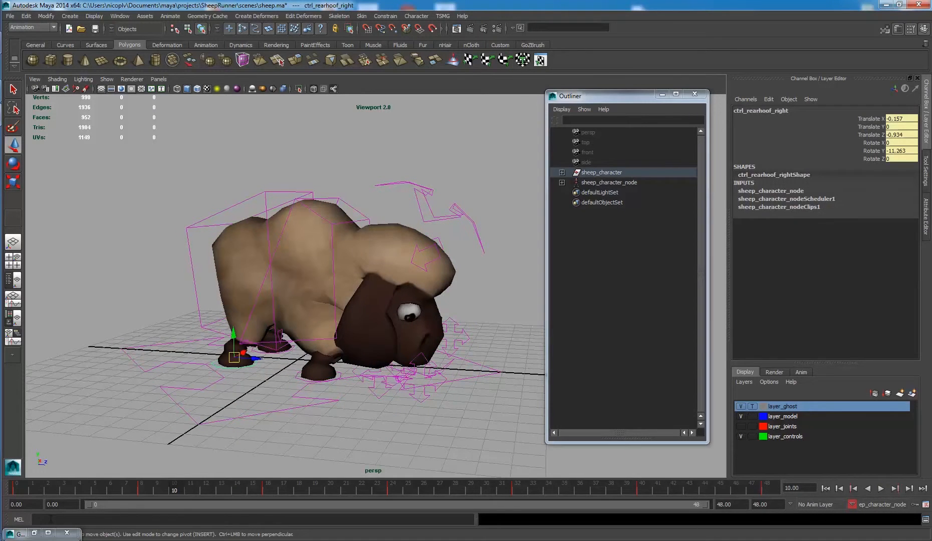
{"action": "left_click", "coordinate": [35, 533]}
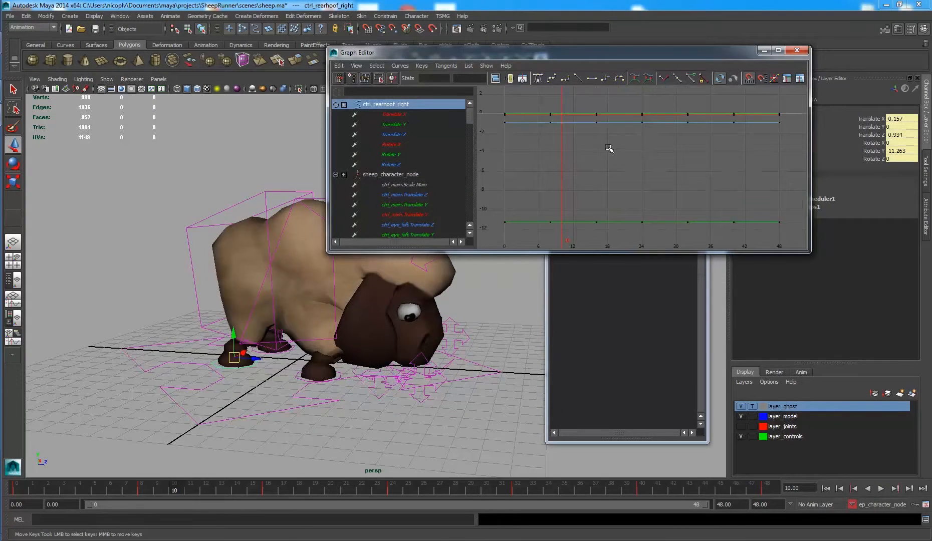
With automatic keyframing on, move the right rear hoof control at frame 24 to about Translate X -0.392 and Translate Z -0.55
{"action": "left_click_drag", "start_coordinate": [305, 366], "coordinate": [274, 362], "text": "alt"}
{"action": "left_click", "coordinate": [388, 488]}
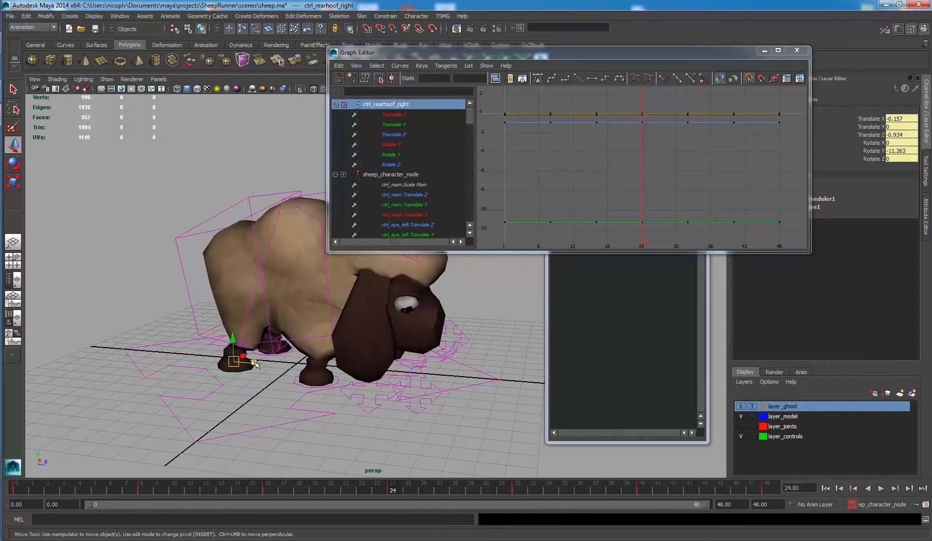
{"action": "left_click_drag", "start_coordinate": [254, 363], "coordinate": [264, 364]}
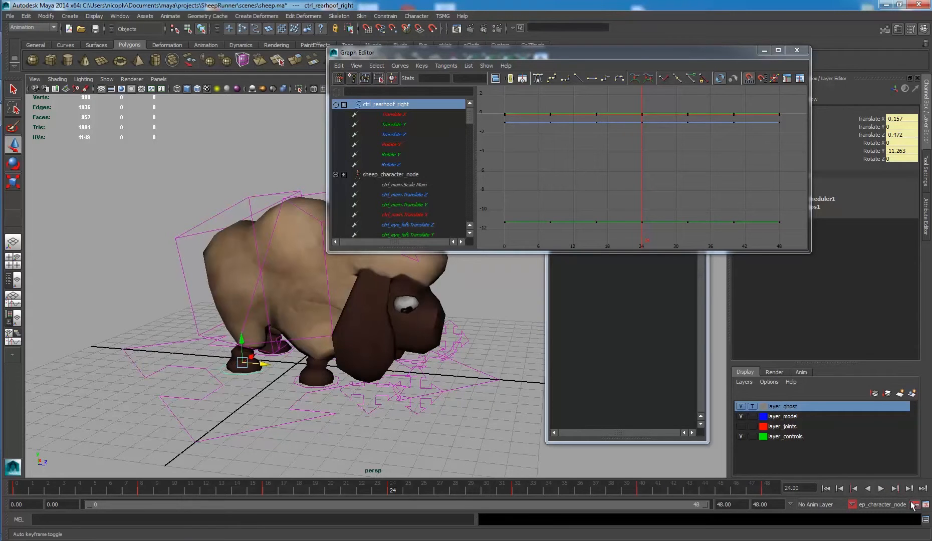
{"action": "left_click_drag", "start_coordinate": [264, 364], "coordinate": [247, 355]}
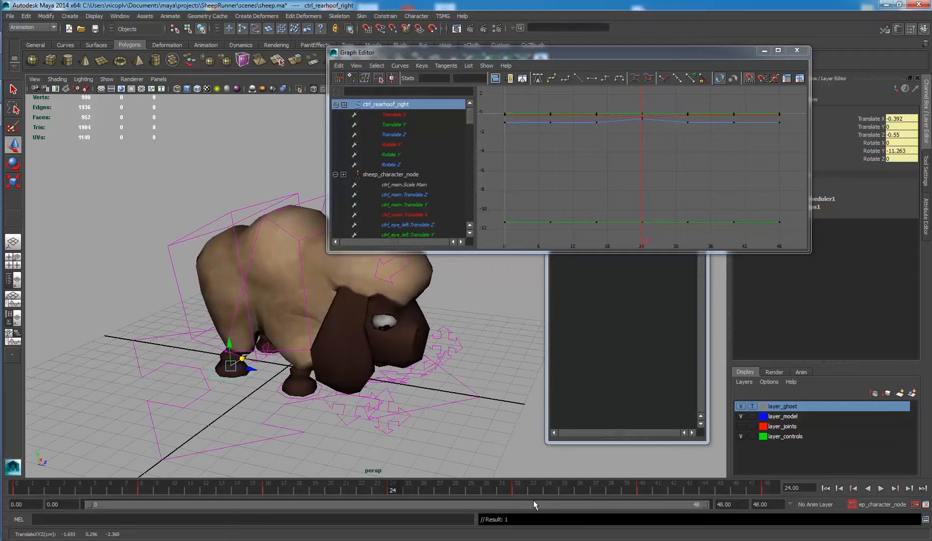
Adjust the right rear hoof at frame 40, and key the left rear hoof at frame 8 at about Translate X 0.755
{"action": "left_click", "coordinate": [644, 485]}
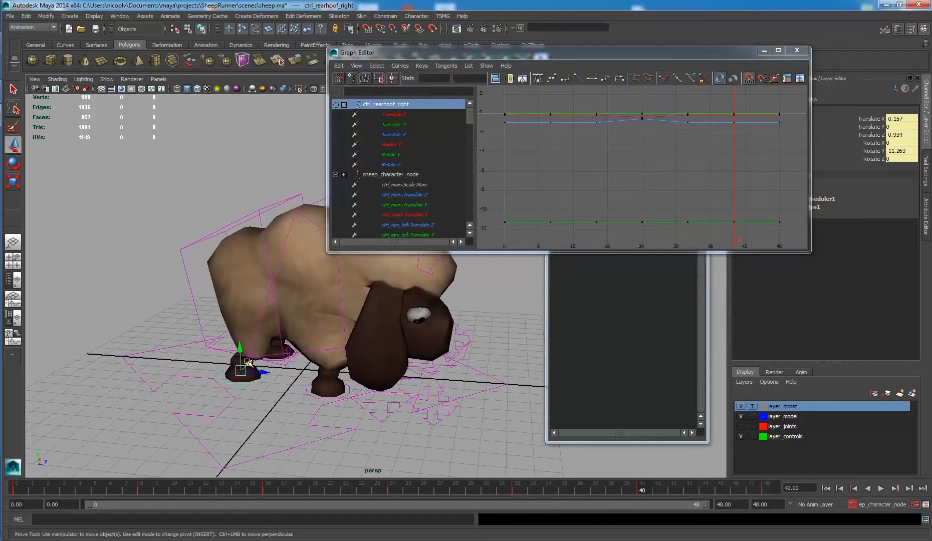
{"action": "left_click_drag", "start_coordinate": [246, 362], "coordinate": [290, 344]}
{"action": "left_click", "coordinate": [295, 352]}
{"action": "left_click", "coordinate": [153, 488]}
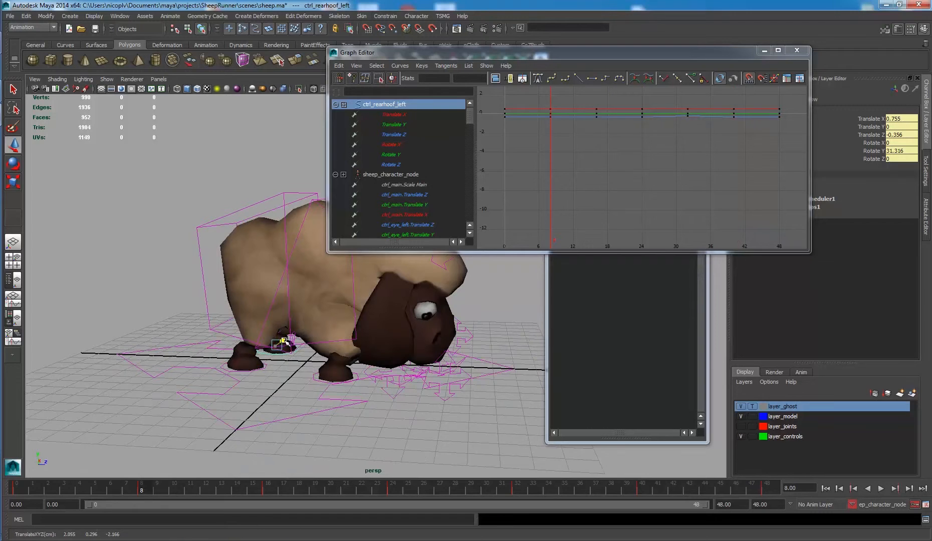
{"action": "key", "text": "s"}
Reposition and key the right front hoof control at frame 24 at about Translate X -1.122 and Translate Z -0.256
{"action": "left_click", "coordinate": [319, 381]}
{"action": "left_click", "coordinate": [399, 489]}
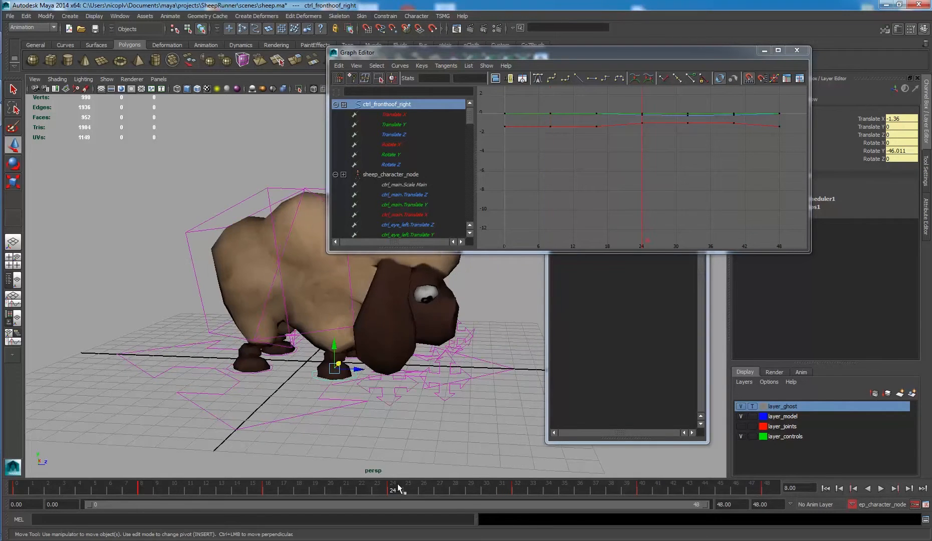
{"action": "middle_click_drag", "start_coordinate": [356, 385], "coordinate": [359, 383]}
{"action": "key", "text": "s"}
{"action": "left_click_drag", "start_coordinate": [355, 374], "coordinate": [438, 375]}
{"action": "middle_click_drag", "start_coordinate": [439, 374], "coordinate": [341, 428], "text": "alt"}
{"action": "left_click_drag", "start_coordinate": [341, 428], "coordinate": [362, 425], "text": "alt"}
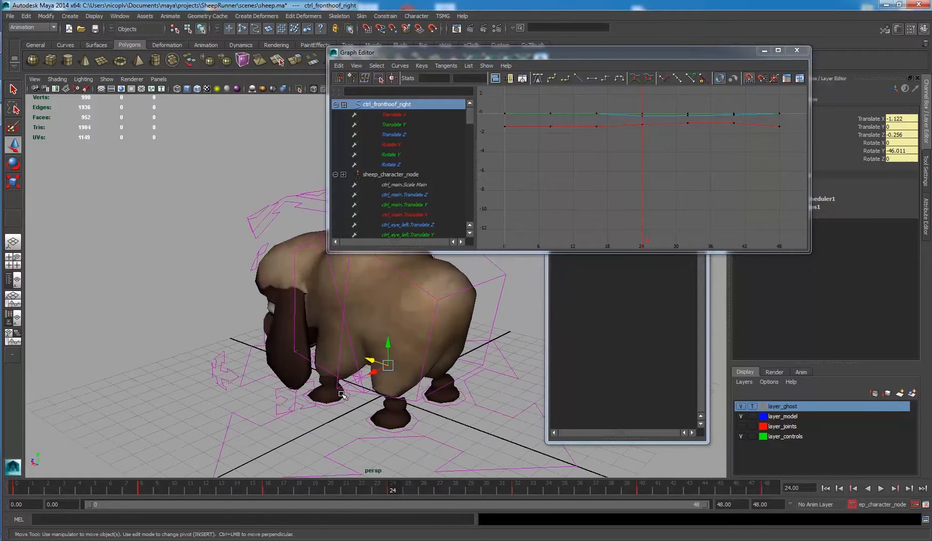
Reposition the left front hoof control at frame 40 and check the leg poses at frame 8
{"action": "left_click", "coordinate": [347, 398]}
{"action": "left_click", "coordinate": [641, 487]}
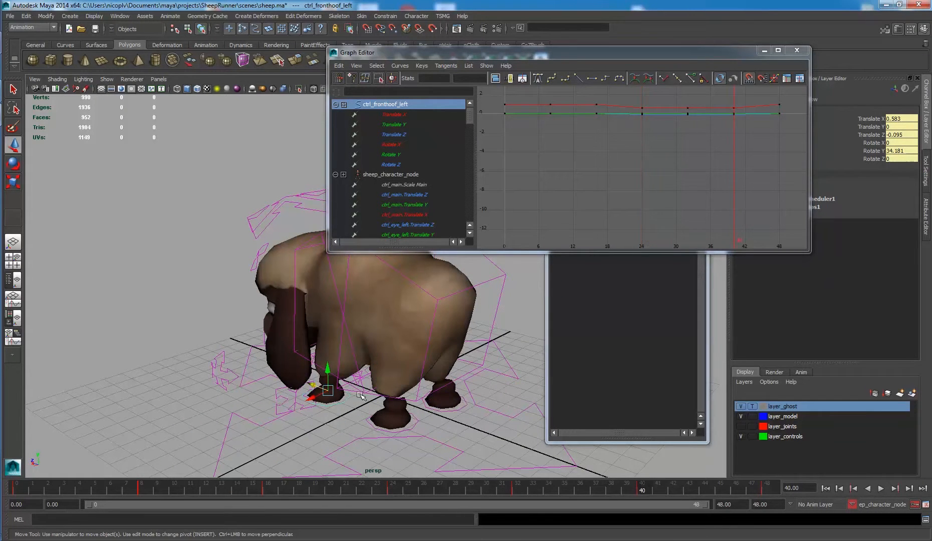
{"action": "left_click_drag", "start_coordinate": [316, 396], "coordinate": [306, 389]}
{"action": "left_click", "coordinate": [246, 429]}
{"action": "left_click", "coordinate": [149, 487]}
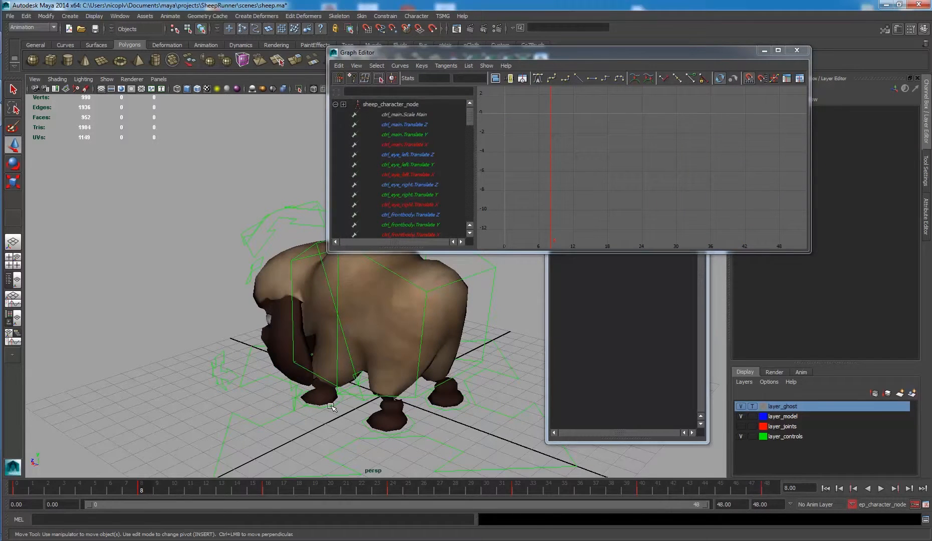
{"action": "left_click", "coordinate": [304, 395]}
{"action": "left_click_drag", "start_coordinate": [273, 411], "coordinate": [306, 393], "text": "alt"}
{"action": "left_click", "coordinate": [433, 384]}
Play the animation from the first frame to check the adjusted hoof positions, and stop playback
{"action": "left_click", "coordinate": [825, 488]}
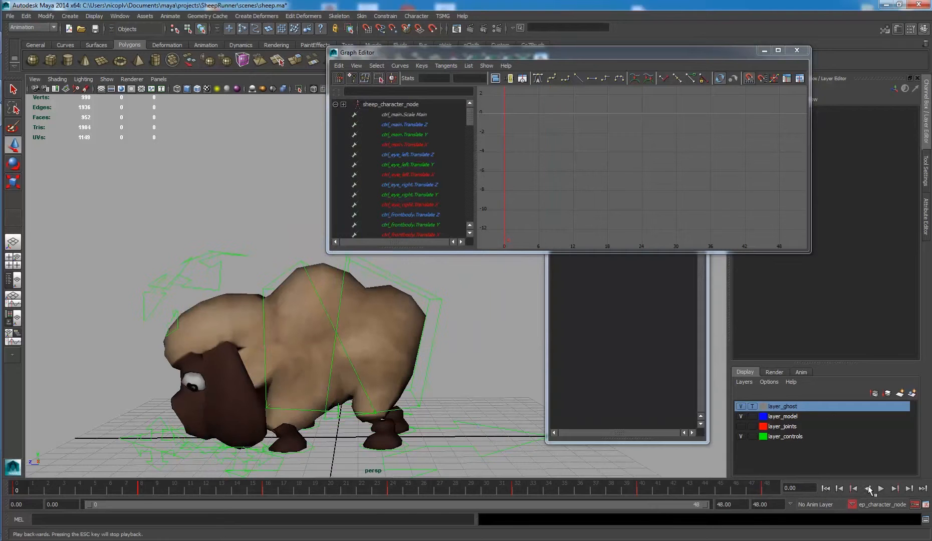
{"action": "left_click", "coordinate": [880, 489]}
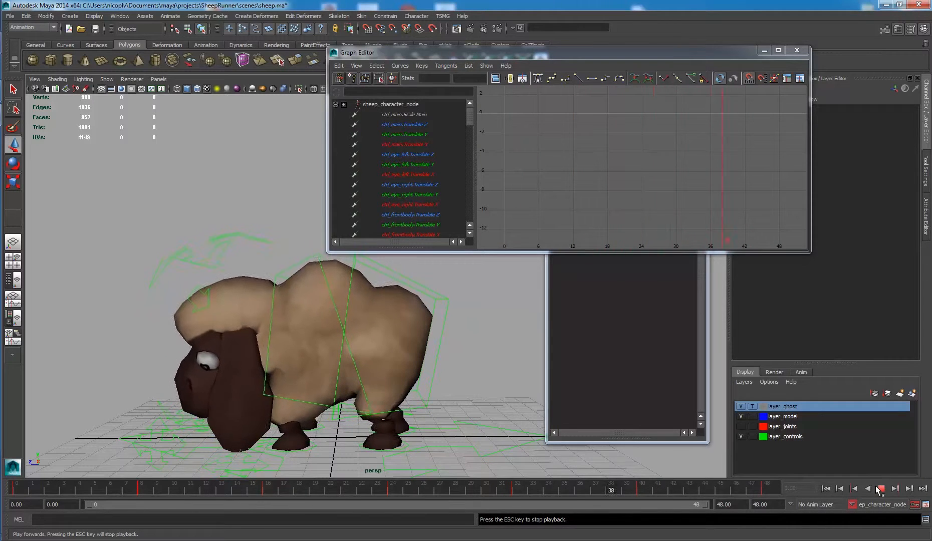
{"action": "left_click", "coordinate": [880, 488]}
Select all keys on the sheep_character_node curves in the Graph Editor and smooth their tangents
{"action": "left_click", "coordinate": [390, 104]}
{"action": "key", "text": "f"}
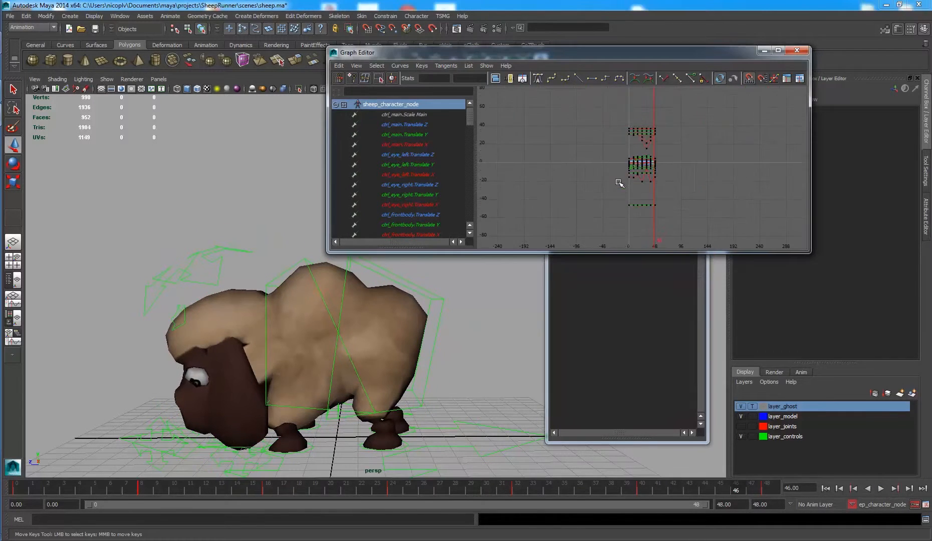
{"action": "key", "text": "a"}
{"action": "scroll", "coordinate": [568, 135], "scroll_direction": "down", "scroll_amount": 5}
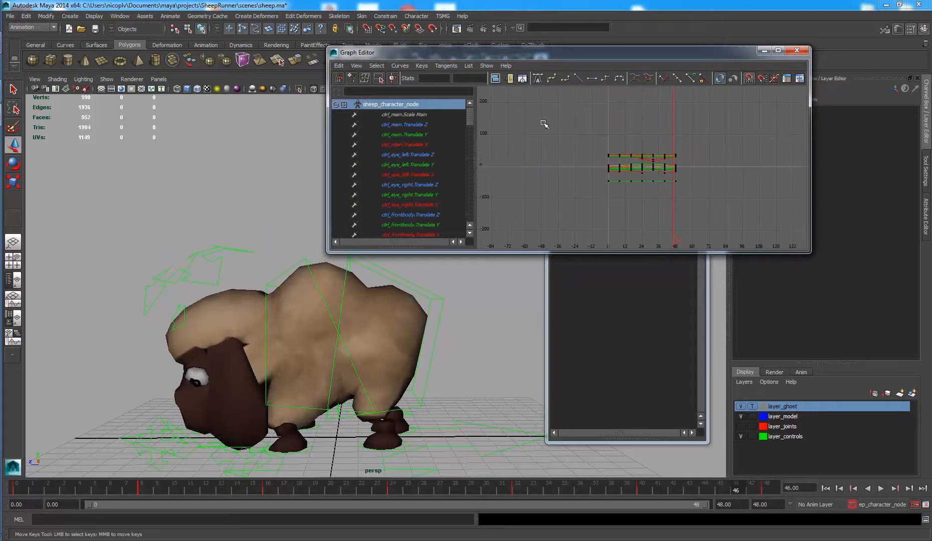
{"action": "left_click_drag", "start_coordinate": [542, 122], "coordinate": [751, 215]}
{"action": "scroll", "coordinate": [659, 177], "scroll_direction": "up", "scroll_amount": 3}
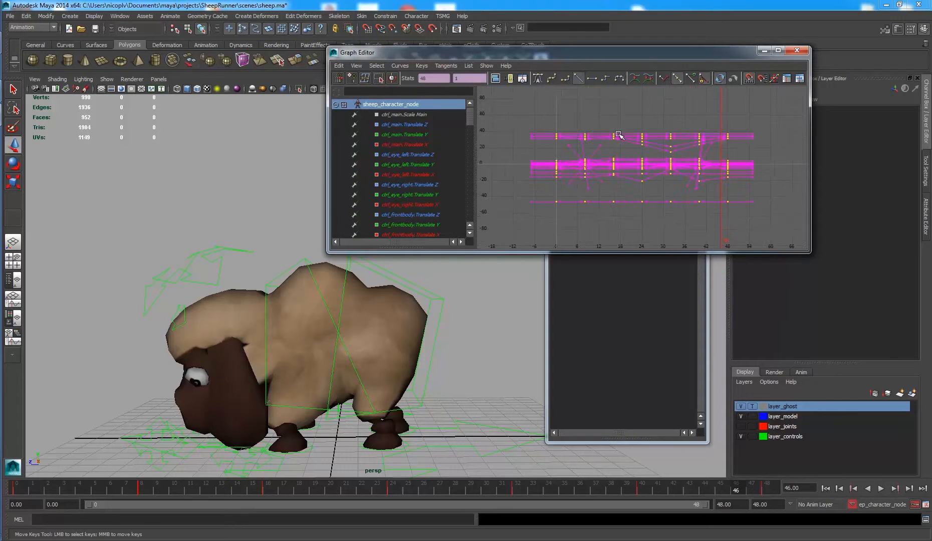
{"action": "left_click", "coordinate": [586, 106]}
{"action": "key", "text": "a"}
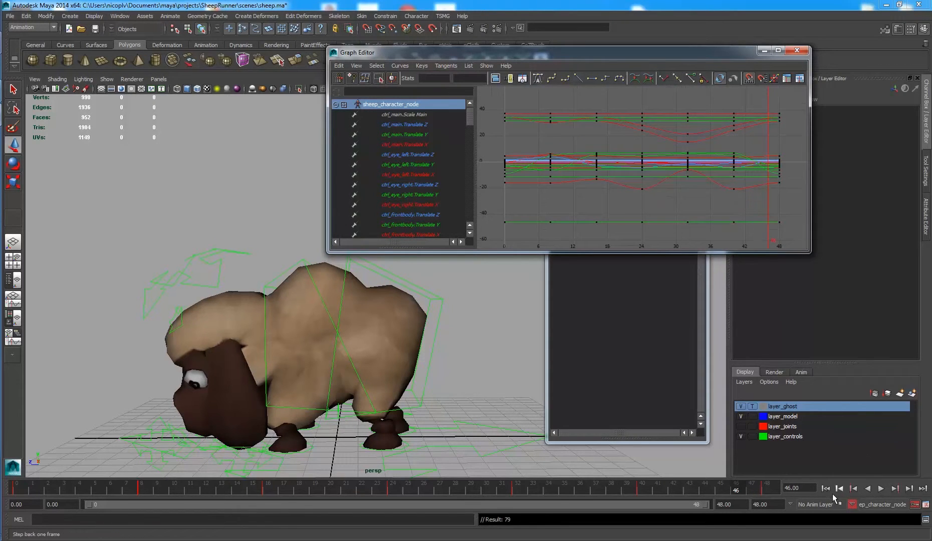
Play the animation with the smoothed curves to check its motion
{"action": "left_click", "coordinate": [881, 488]}
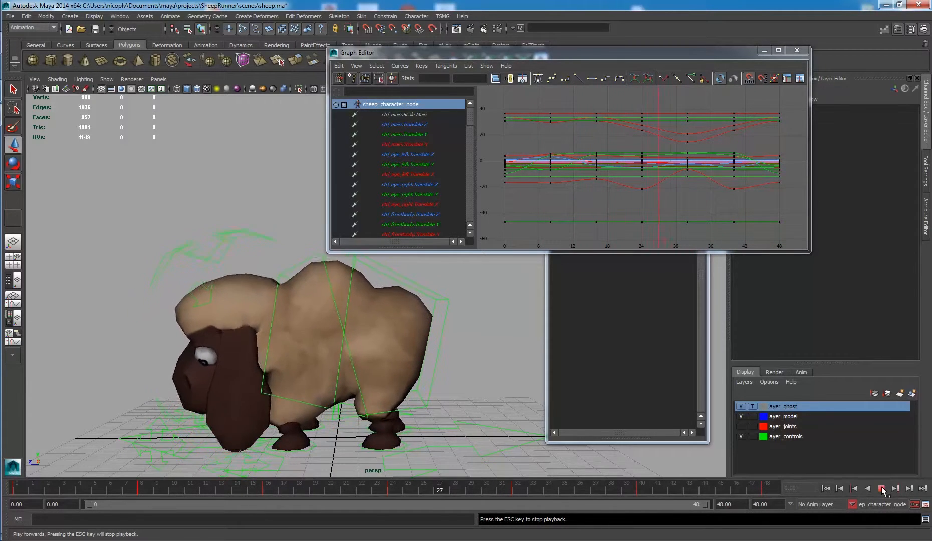
{"action": "left_click", "coordinate": [882, 489]}
{"action": "key", "text": "alt+v"}
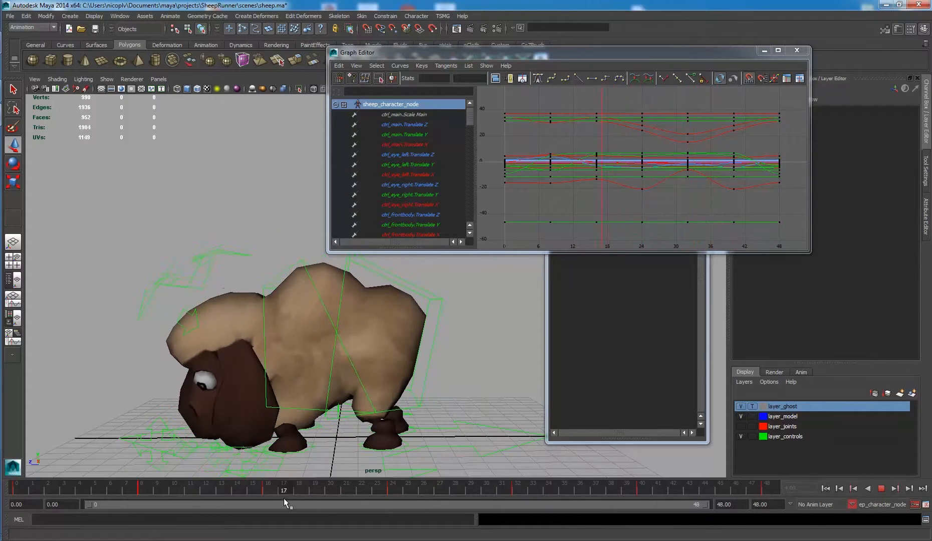
Move the key at frame 16 to frame 20 and the key at frame 32 to frame 28
{"action": "left_click", "coordinate": [268, 492]}
{"action": "mouse_move", "coordinate": [271, 493]}
{"action": "left_mouse_down"}
{"action": "mouse_move", "coordinate": [362, 488]}
{"action": "mouse_move", "coordinate": [268, 490]}
{"action": "mouse_move", "coordinate": [335, 493]}
{"action": "left_mouse_up"}
{"action": "left_click", "coordinate": [270, 491], "text": "shift"}
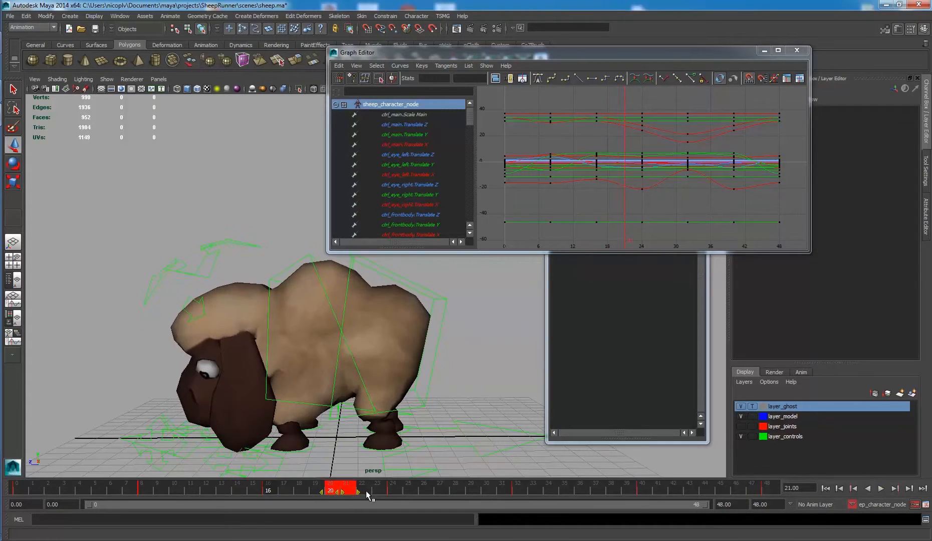
{"action": "left_click", "coordinate": [393, 492]}
{"action": "left_click", "coordinate": [268, 491], "text": "shift"}
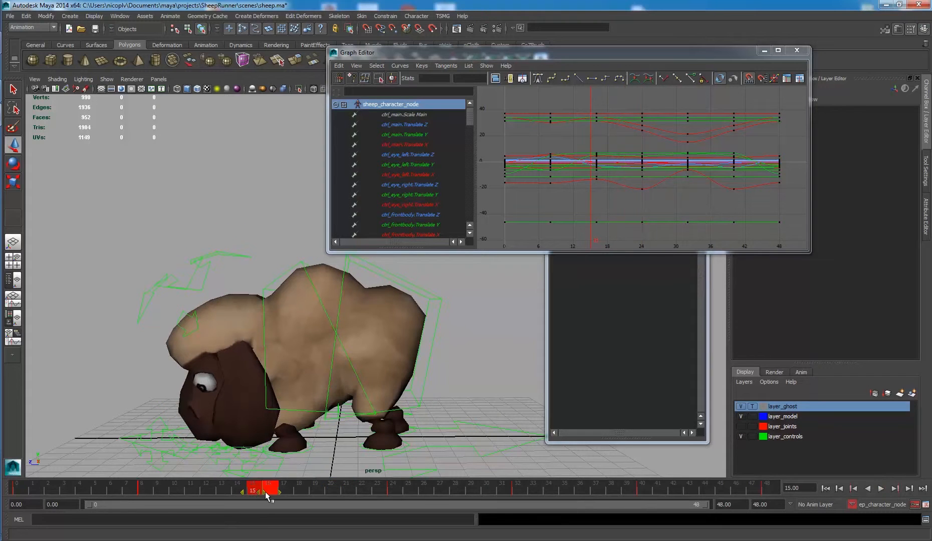
{"action": "left_click_drag", "start_coordinate": [265, 491], "coordinate": [448, 495]}
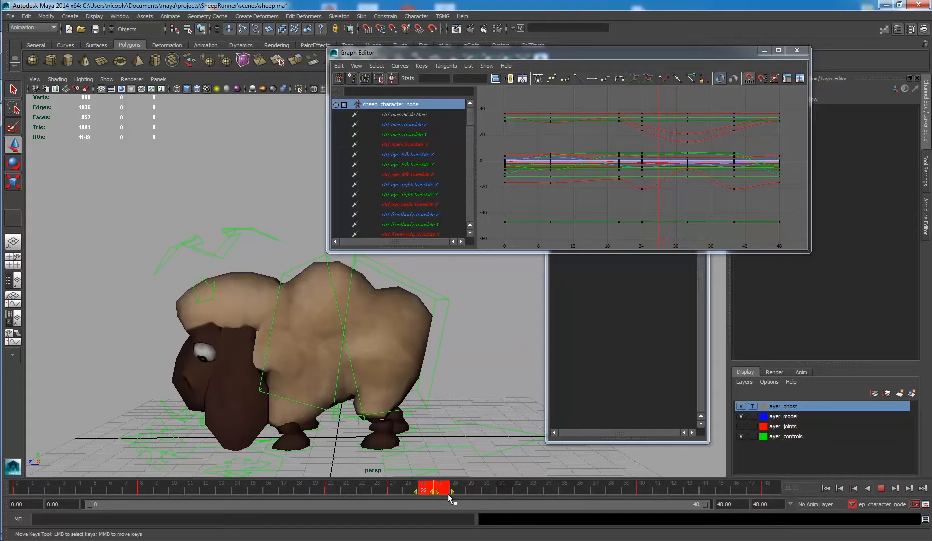
{"action": "key", "text": "alt+v"}
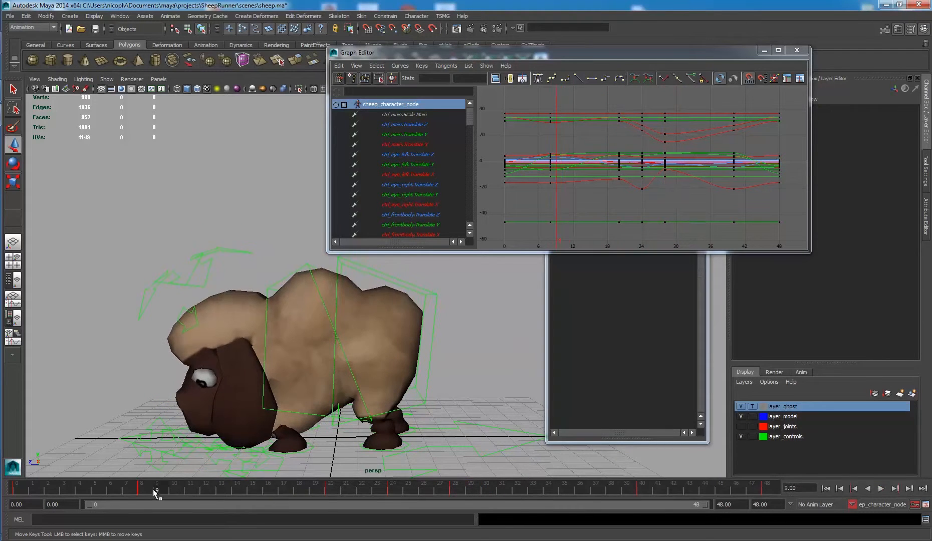
Move the key at frame 8 to frame 10 and the key at frame 40 to frame 38
{"action": "left_click_drag", "start_coordinate": [133, 490], "coordinate": [178, 494], "text": "shift"}
{"action": "left_click", "coordinate": [252, 485]}
{"action": "key", "text": "alt+v"}
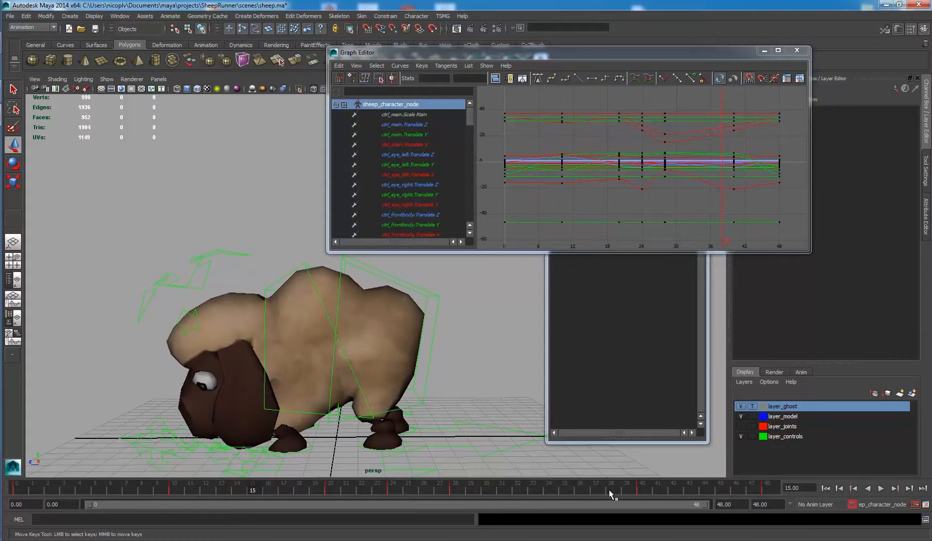
{"action": "left_click", "coordinate": [644, 490], "text": "shift"}
{"action": "left_click", "coordinate": [669, 489]}
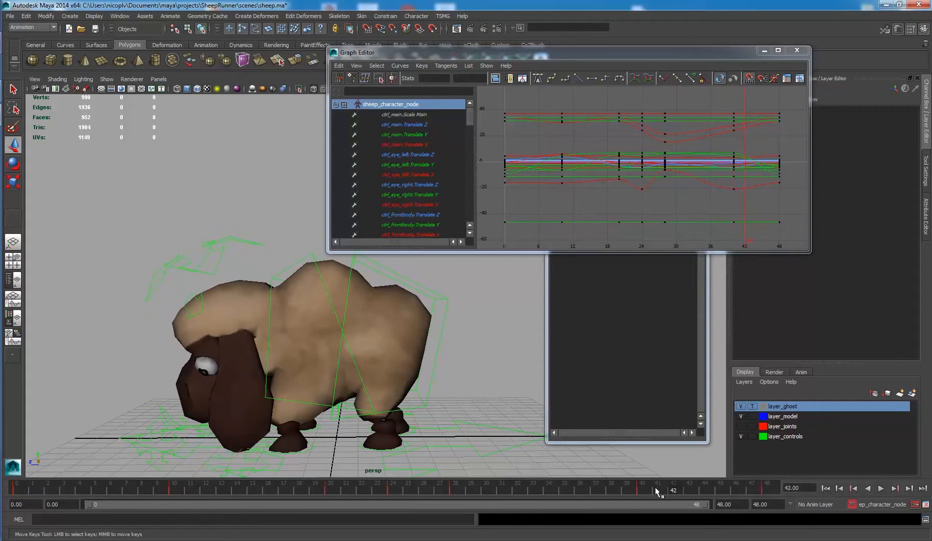
{"action": "left_click_drag", "start_coordinate": [645, 490], "coordinate": [615, 494], "text": "shift"}
{"action": "left_click", "coordinate": [665, 487]}
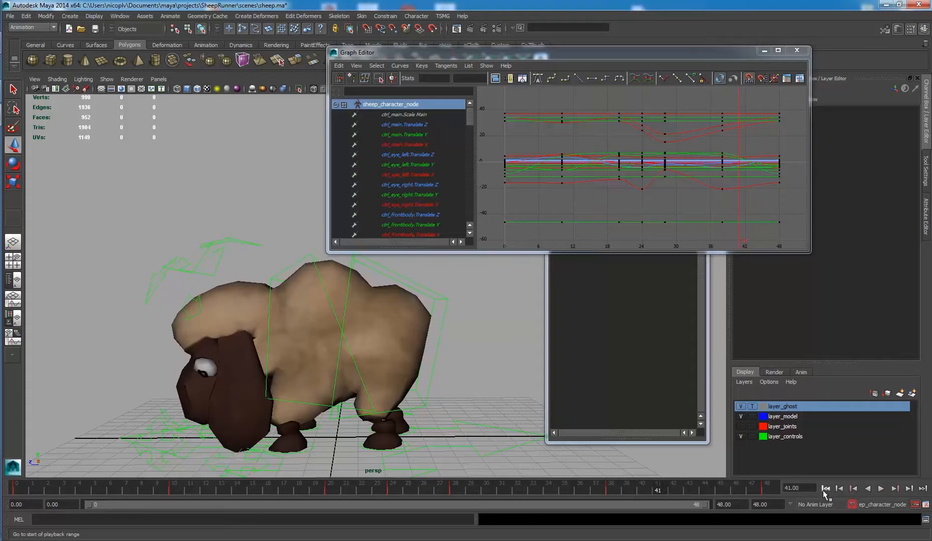
Play the retimed animation from the start, stop it and return to frame 0
{"action": "left_click", "coordinate": [825, 488]}
{"action": "left_click", "coordinate": [881, 488]}
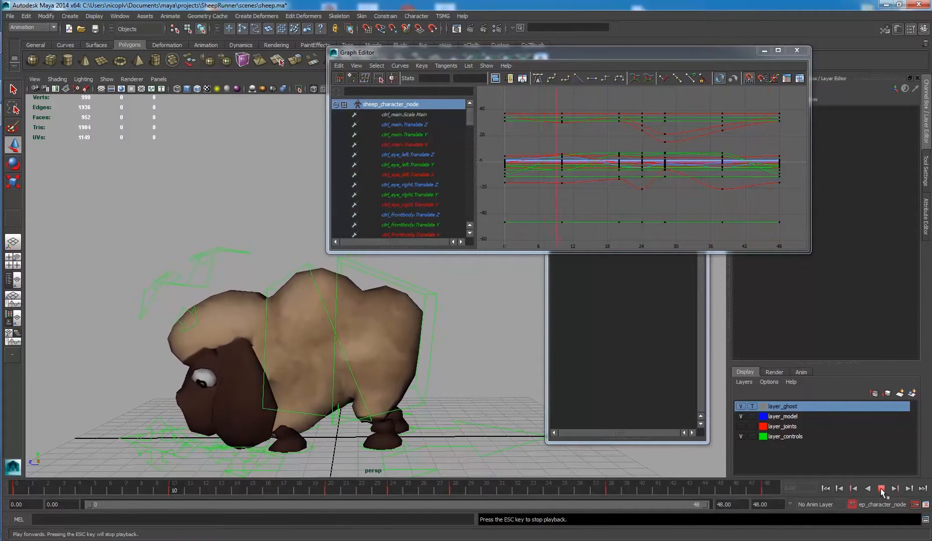
{"action": "left_click", "coordinate": [880, 489]}
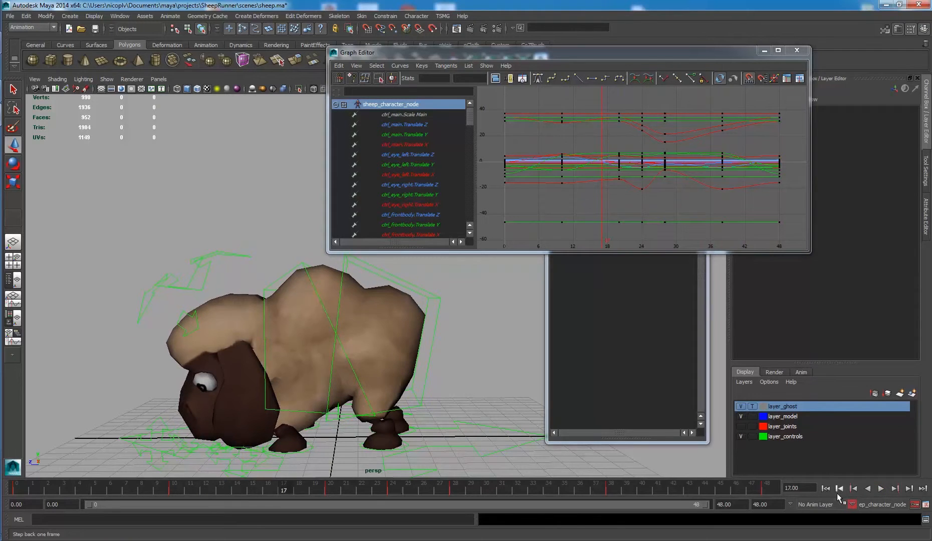
{"action": "left_click", "coordinate": [825, 490]}
View the sheep from the front at frame 0 and open the Trax Editor
{"action": "scroll", "coordinate": [334, 406], "scroll_direction": "down", "scroll_amount": 3}
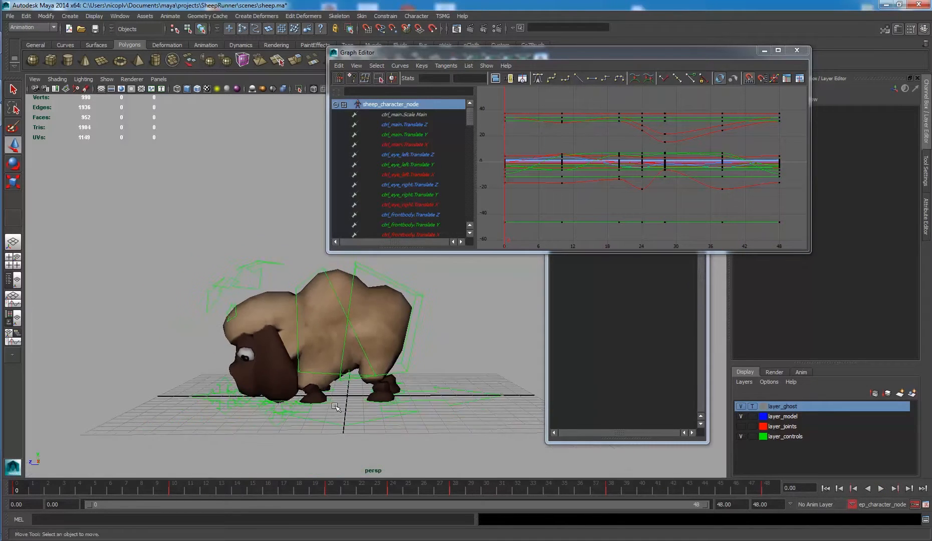
{"action": "left_click_drag", "start_coordinate": [334, 406], "coordinate": [432, 432], "text": "alt"}
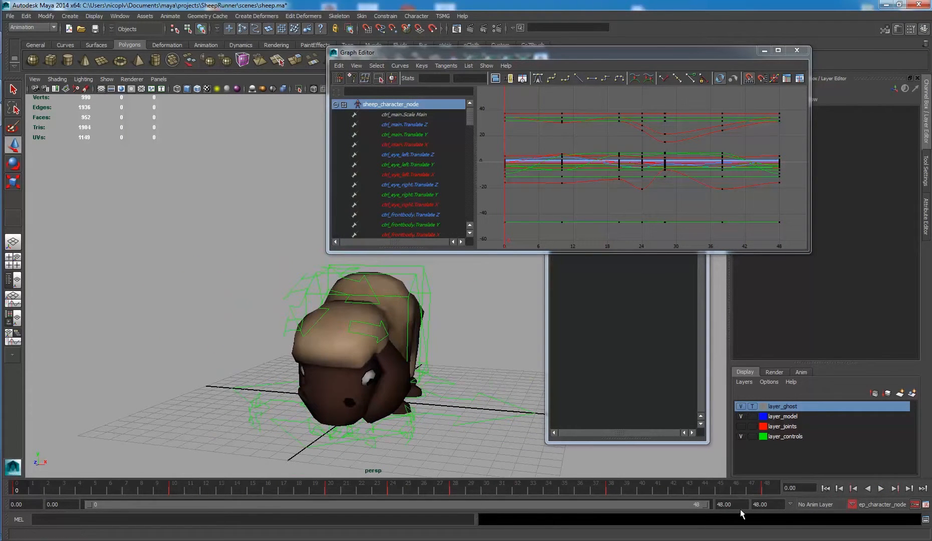
{"action": "left_click", "coordinate": [623, 490]}
{"action": "left_click", "coordinate": [826, 488]}
{"action": "left_click", "coordinate": [120, 15]}
{"action": "mouse_move", "coordinate": [160, 50]}
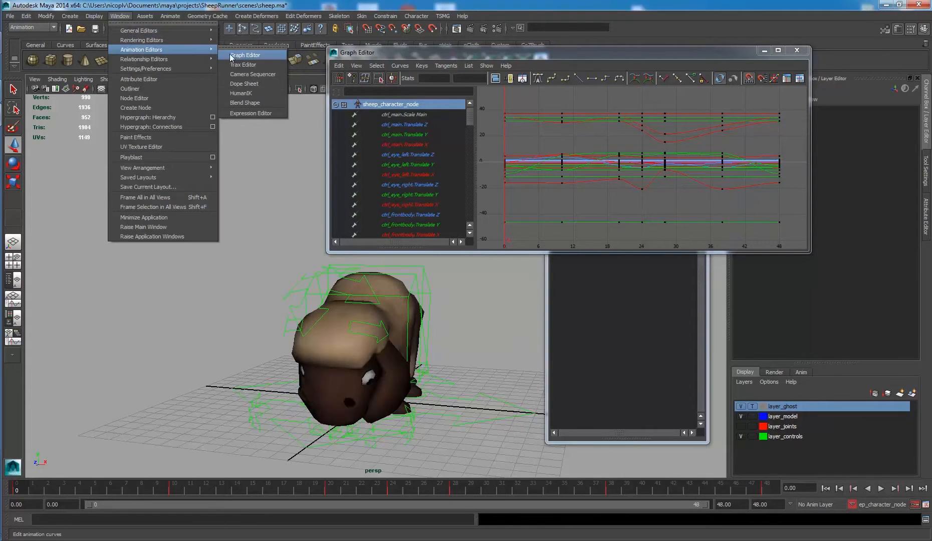
{"action": "left_click", "coordinate": [243, 64]}
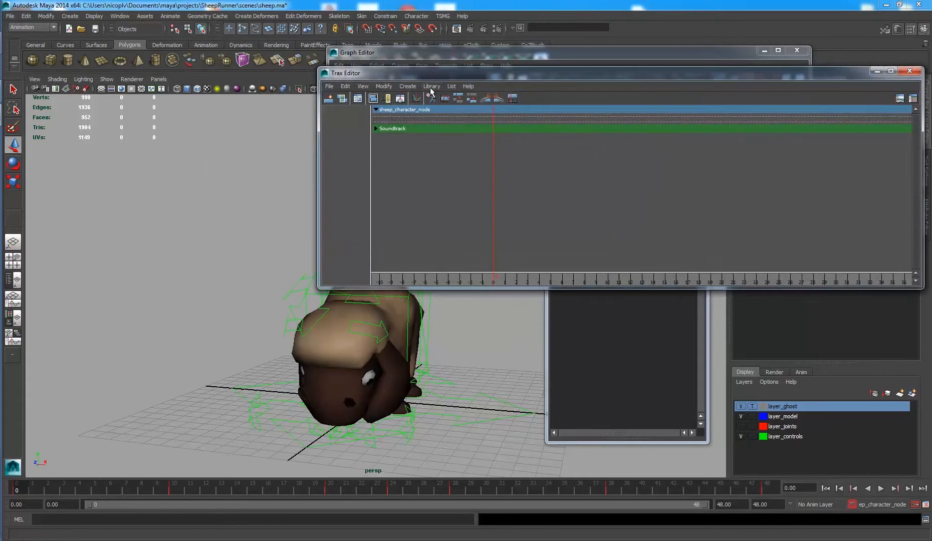
Create a clip named attente_A from frame 0 to 48, leaving the keys in the timeline
{"action": "left_click", "coordinate": [407, 86]}
{"action": "left_click", "coordinate": [459, 102]}
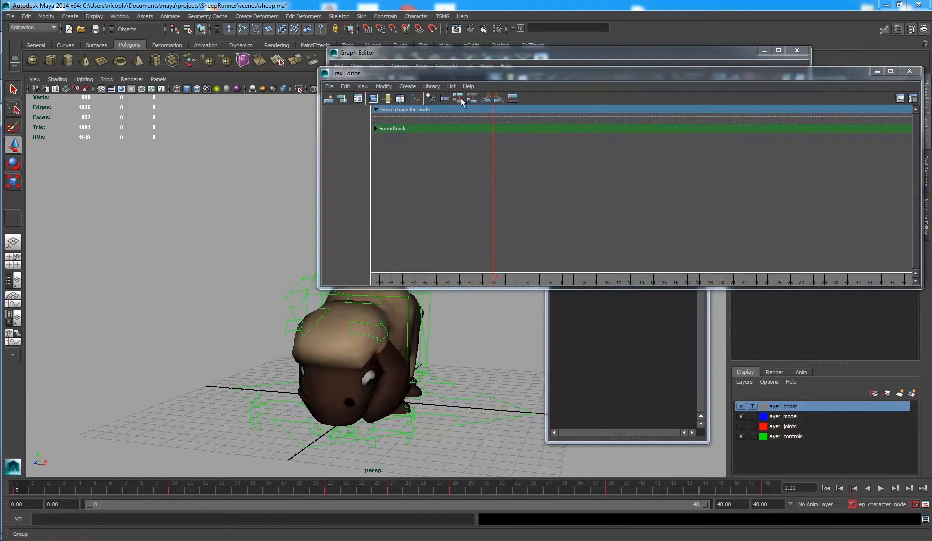
{"action": "key", "text": "Tab"}
{"action": "key", "text": "Tab"}
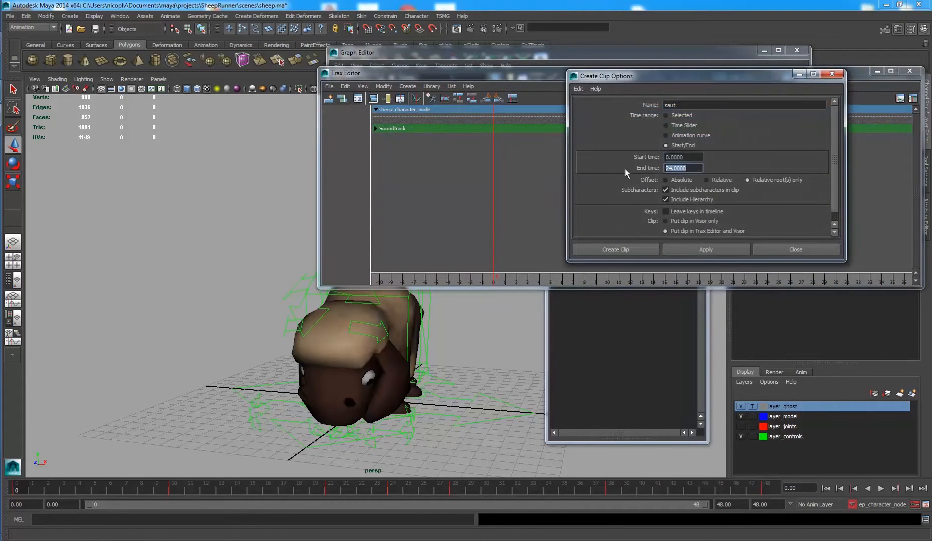
{"action": "type", "text": "48"}
{"action": "key", "text": "Tab"}
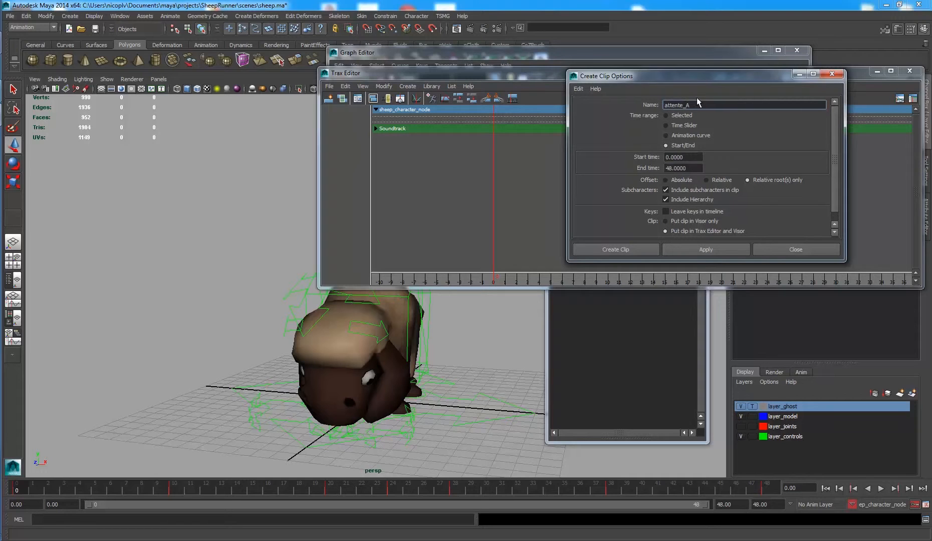
{"action": "left_click", "coordinate": [666, 211]}
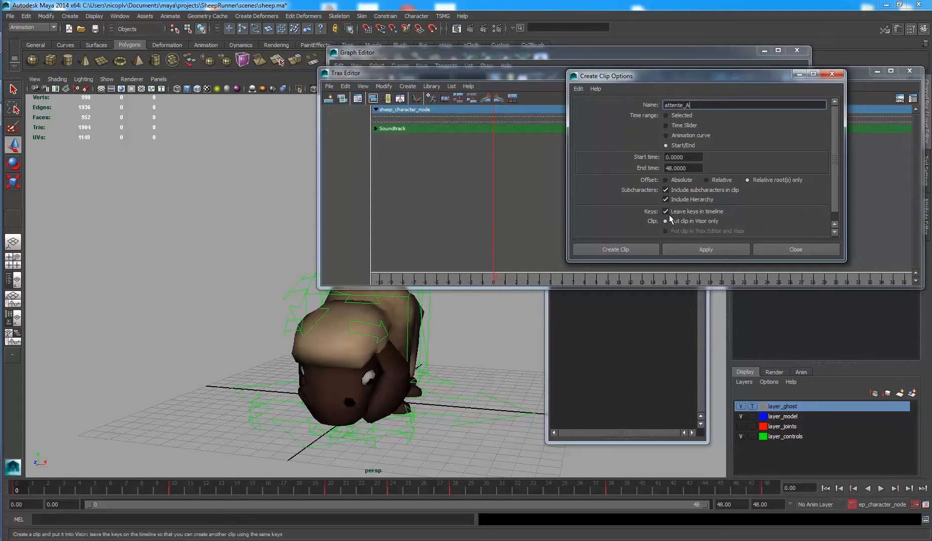
{"action": "left_click", "coordinate": [622, 253]}
Check the insertable clips in the Trax library for attente_ASource, then minimize the Trax Editor and Graph Editor
{"action": "left_click", "coordinate": [430, 86]}
{"action": "mouse_move", "coordinate": [447, 104]}
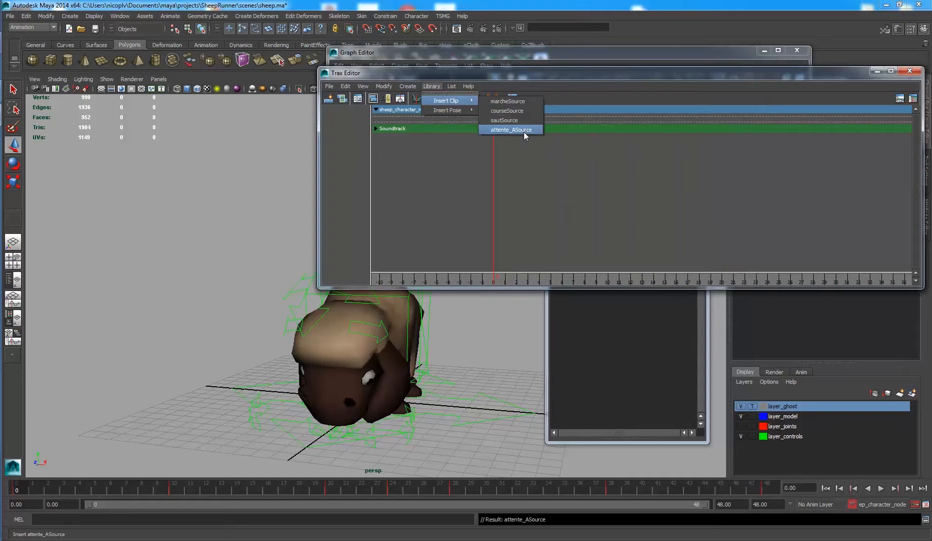
{"action": "left_click", "coordinate": [562, 168]}
{"action": "left_click", "coordinate": [878, 71]}
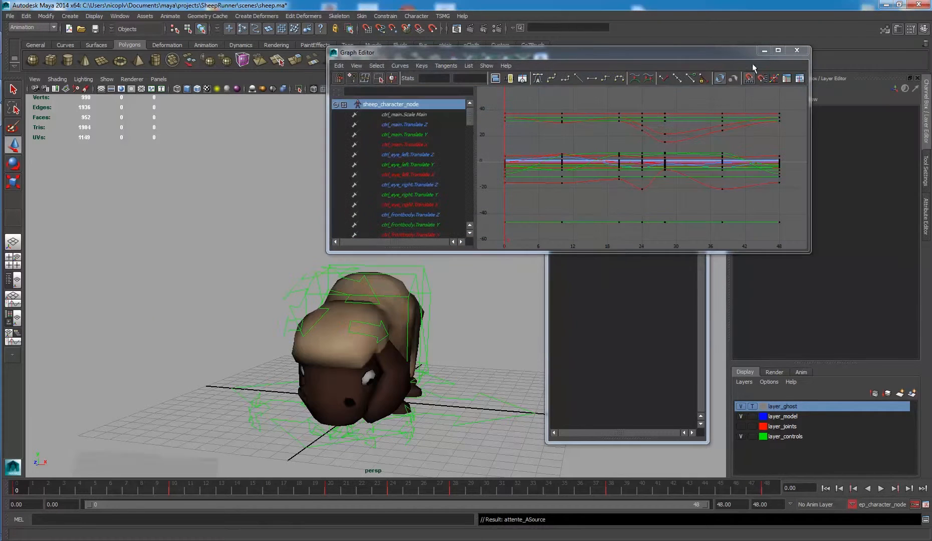
{"action": "left_click", "coordinate": [763, 51]}
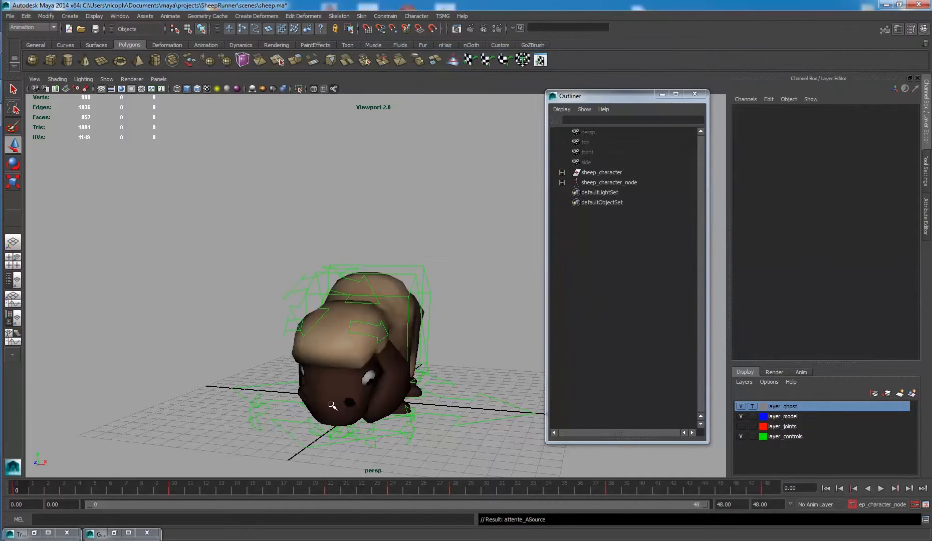
Play the grazing animation briefly, then set the playback end time to 72 and go to frame 48
{"action": "key", "text": "alt+v"}
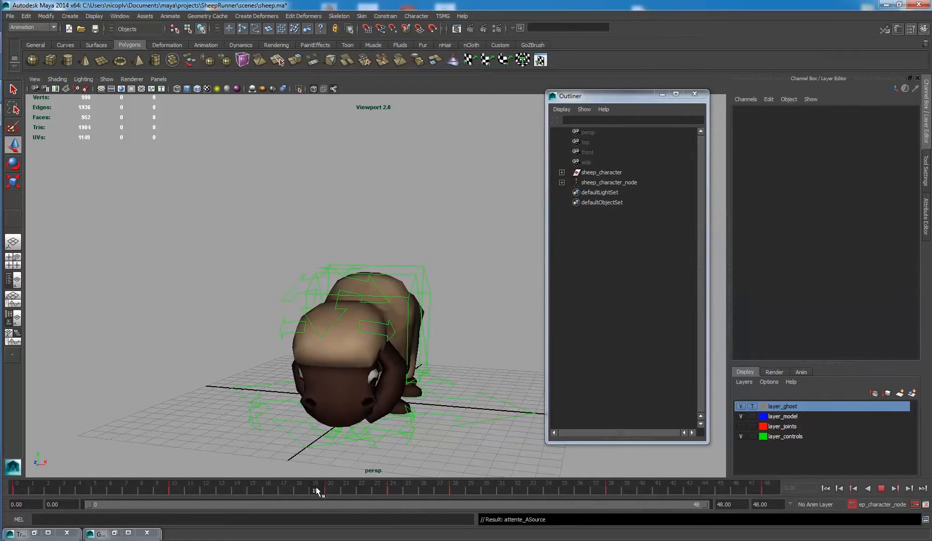
{"action": "left_click", "coordinate": [329, 491]}
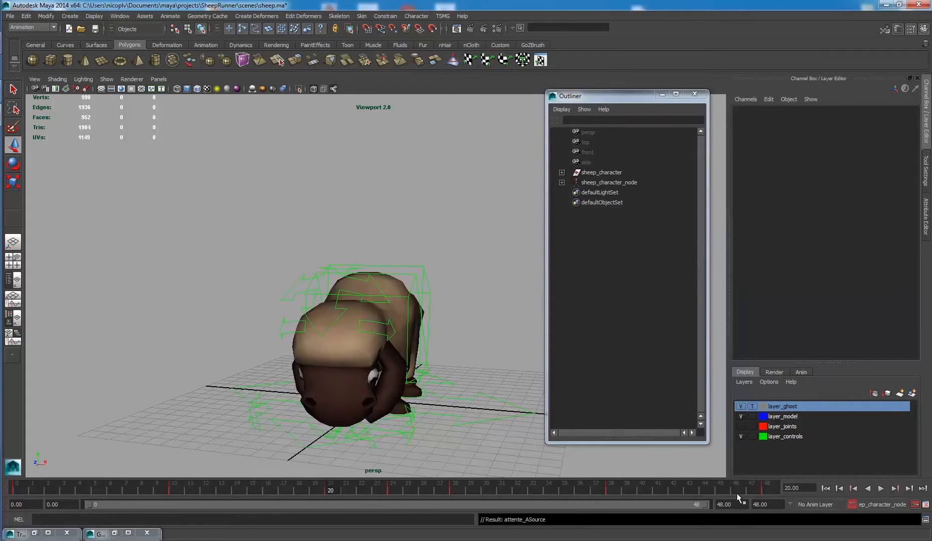
{"action": "left_click", "coordinate": [730, 504]}
{"action": "type", "text": "72"}
{"action": "key", "text": "Return"}
{"action": "left_click", "coordinate": [521, 485]}
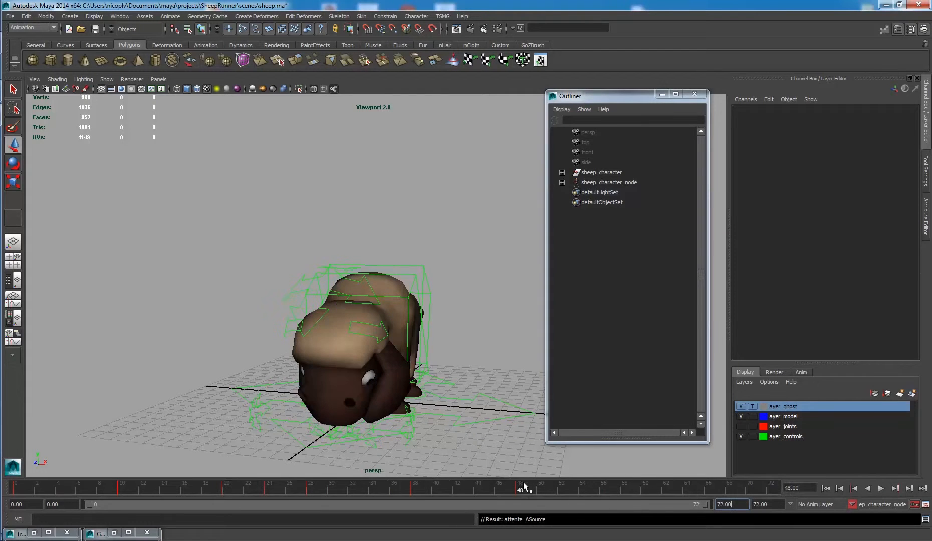
Move the keys at frames 28, 38 and 48 to frames 52, 62 and 72, and delete the key at frame 24
{"action": "left_click_drag", "start_coordinate": [524, 491], "coordinate": [298, 501]}
{"action": "key", "text": "alt+v"}
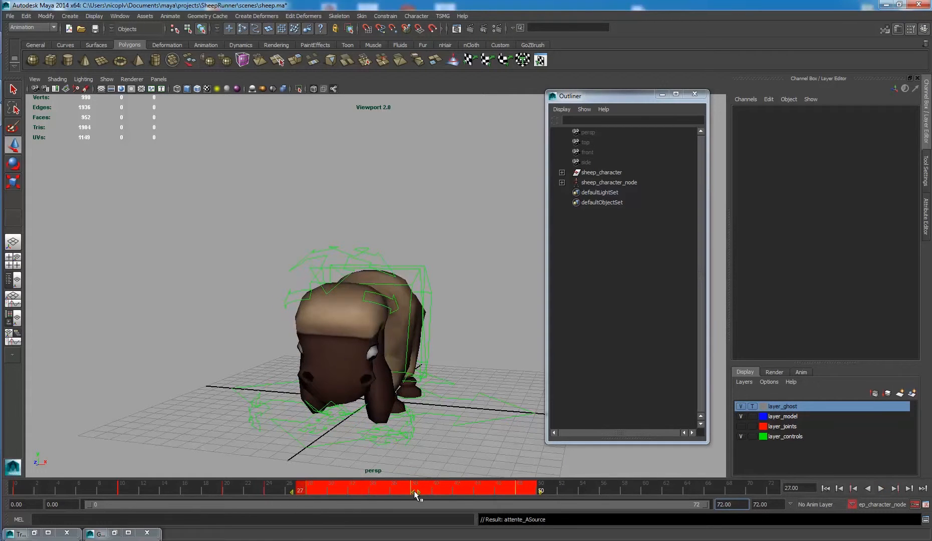
{"action": "left_click_drag", "start_coordinate": [412, 493], "coordinate": [666, 518]}
{"action": "mouse_move", "coordinate": [450, 488]}
{"action": "left_mouse_down"}
{"action": "mouse_move", "coordinate": [228, 489]}
{"action": "mouse_move", "coordinate": [301, 485]}
{"action": "mouse_move", "coordinate": [309, 493]}
{"action": "left_mouse_up"}
{"action": "right_click", "coordinate": [268, 490]}
{"action": "left_click", "coordinate": [303, 375]}
At frame 28, raise the sheep's front body to about Translate Y -0.75 and tilt it to about Rotate X 7.9
{"action": "left_click_drag", "start_coordinate": [357, 367], "coordinate": [267, 351], "text": "alt"}
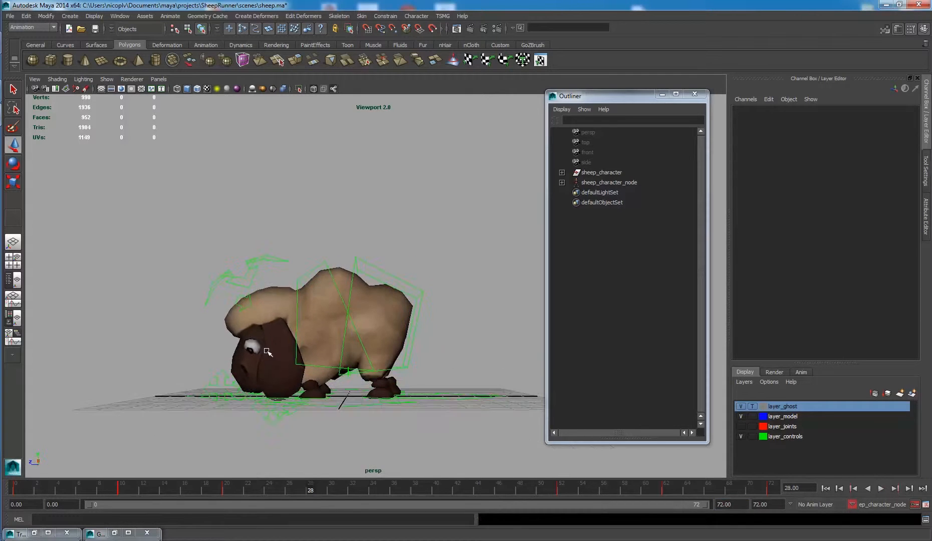
{"action": "right_click_drag", "start_coordinate": [267, 352], "coordinate": [339, 404], "text": "alt"}
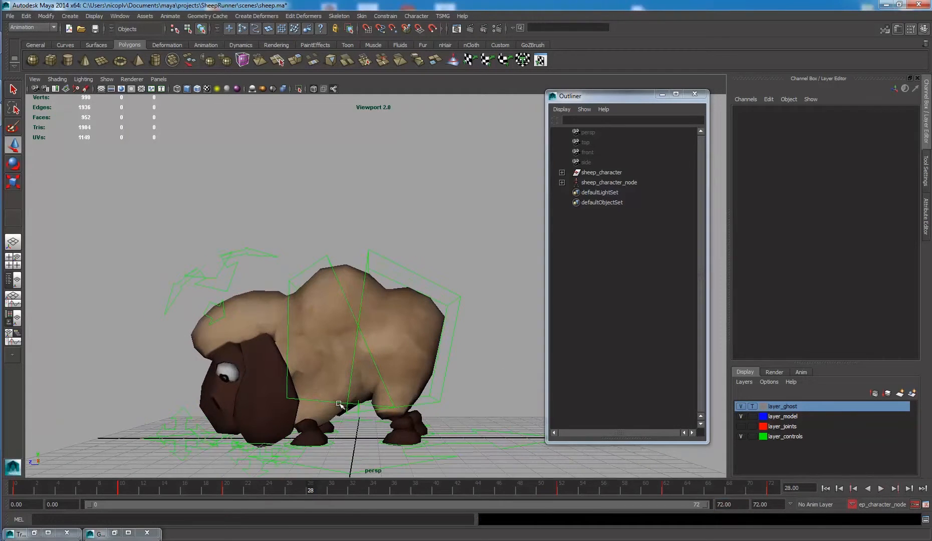
{"action": "left_click", "coordinate": [247, 248]}
{"action": "key", "text": "e"}
{"action": "left_click", "coordinate": [324, 262]}
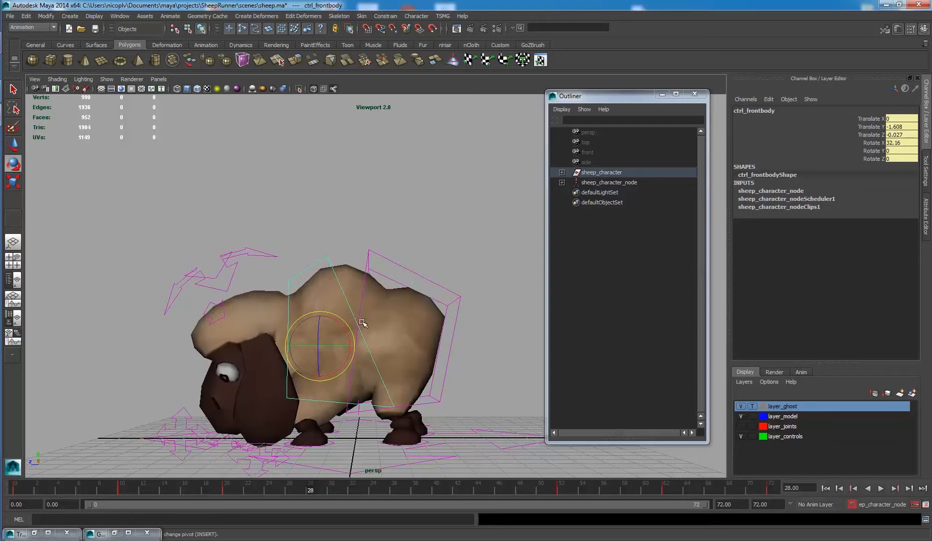
{"action": "left_click_drag", "start_coordinate": [345, 327], "coordinate": [344, 331]}
{"action": "left_click_drag", "start_coordinate": [344, 336], "coordinate": [293, 327]}
{"action": "key", "text": "w"}
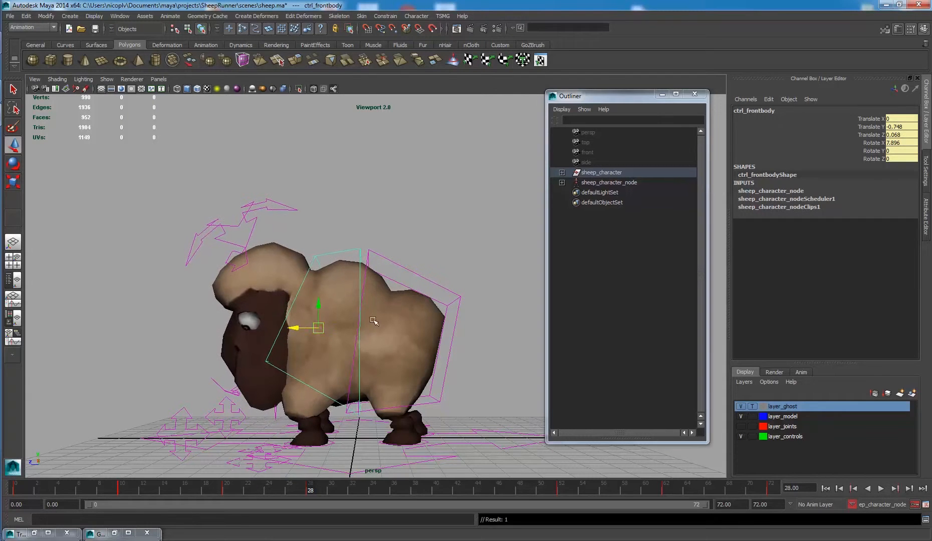
Adjust the front hoof and knee controls to suit the raised body at frame 28
{"action": "left_click", "coordinate": [452, 293]}
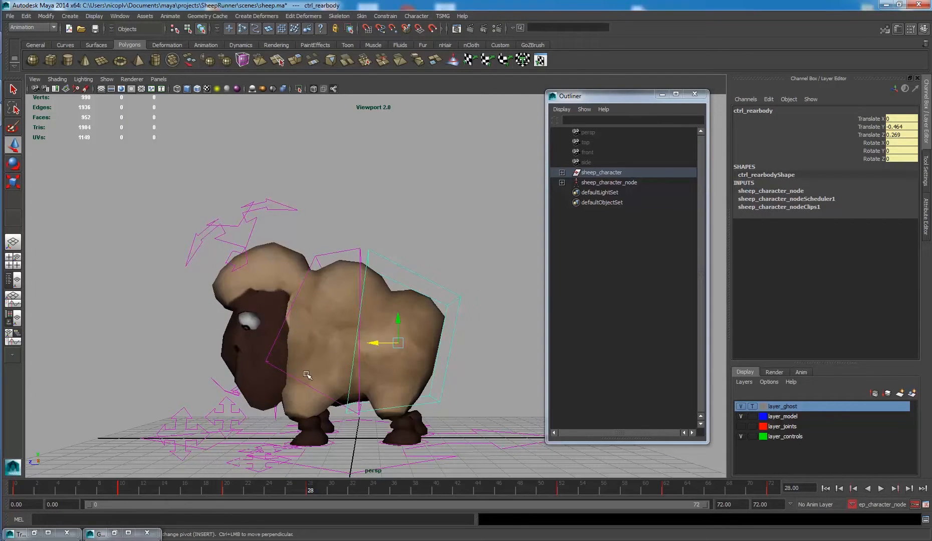
{"action": "left_click_drag", "start_coordinate": [307, 374], "coordinate": [450, 448], "text": "alt"}
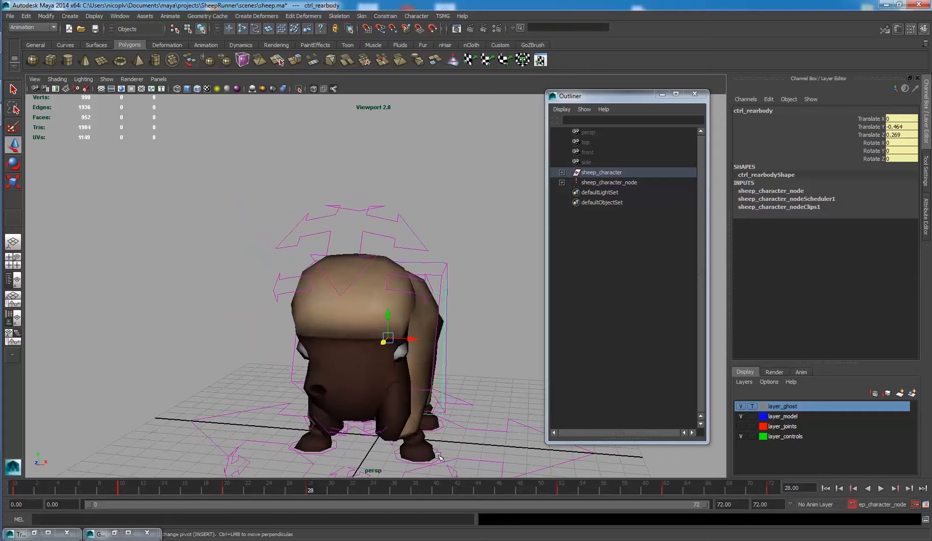
{"action": "left_click", "coordinate": [438, 456]}
{"action": "middle_click_drag", "start_coordinate": [438, 456], "coordinate": [453, 389], "text": "alt"}
{"action": "mouse_move", "coordinate": [453, 390]}
{"action": "left_mouse_down", "text": "alt"}
{"action": "mouse_move", "coordinate": [454, 400]}
{"action": "mouse_move", "coordinate": [413, 401]}
{"action": "mouse_move", "coordinate": [323, 394]}
{"action": "mouse_move", "coordinate": [454, 380]}
{"action": "mouse_move", "coordinate": [408, 385]}
{"action": "mouse_move", "coordinate": [425, 388]}
{"action": "mouse_move", "coordinate": [418, 365]}
{"action": "mouse_move", "coordinate": [441, 386]}
{"action": "left_mouse_up", "text": "alt"}
{"action": "key", "text": "e"}
{"action": "key", "text": "w"}
{"action": "left_click", "coordinate": [430, 392]}
{"action": "key", "text": "e"}
{"action": "left_click_drag", "start_coordinate": [441, 385], "coordinate": [407, 358], "text": "alt"}
{"action": "key", "text": "w"}
{"action": "left_click", "coordinate": [364, 360]}
{"action": "left_click", "coordinate": [450, 360]}
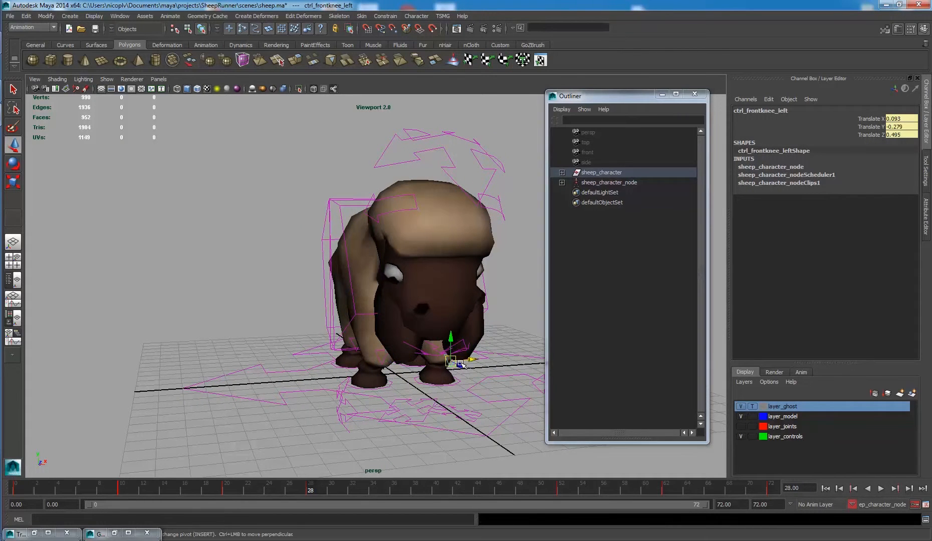
{"action": "left_click_drag", "start_coordinate": [473, 361], "coordinate": [457, 362]}
Adjust the rear leg controls at frame 28, moving the left rear knee back to about Translate Z 0.3
{"action": "left_click_drag", "start_coordinate": [298, 366], "coordinate": [364, 371], "text": "alt"}
{"action": "left_click", "coordinate": [347, 369]}
{"action": "left_click_drag", "start_coordinate": [363, 371], "coordinate": [371, 341], "text": "alt"}
{"action": "left_click", "coordinate": [397, 340]}
{"action": "left_click", "coordinate": [398, 340]}
{"action": "left_click_drag", "start_coordinate": [371, 341], "coordinate": [426, 361], "text": "alt"}
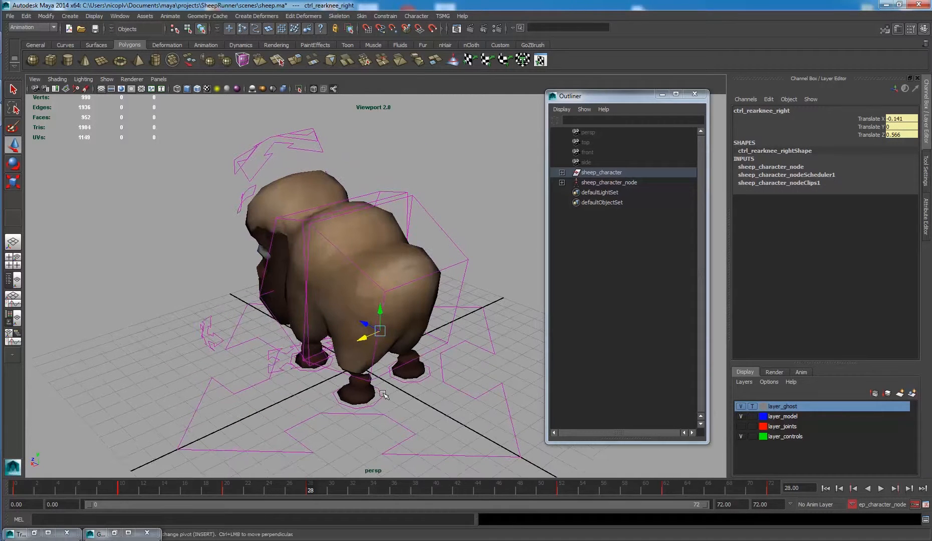
{"action": "left_click", "coordinate": [384, 394]}
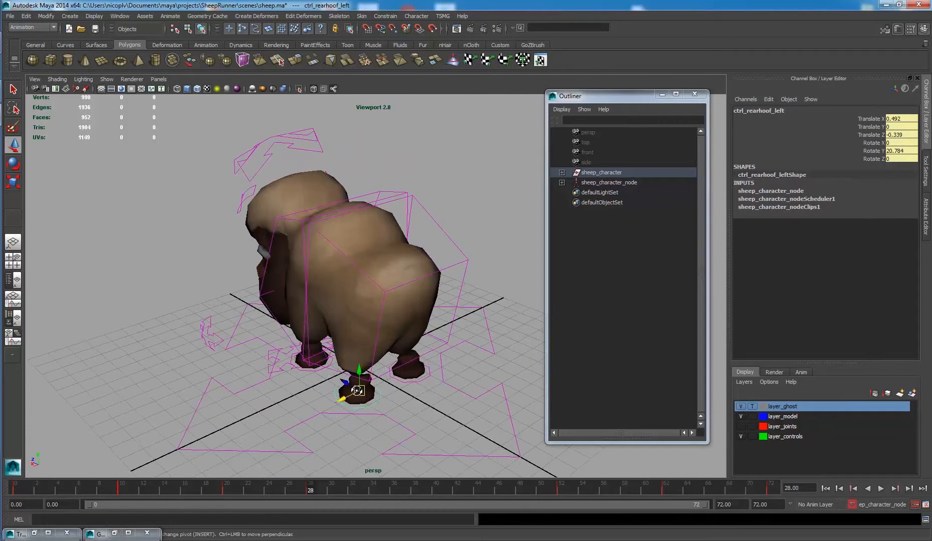
{"action": "left_click_drag", "start_coordinate": [356, 390], "coordinate": [385, 383], "text": "alt"}
{"action": "left_click", "coordinate": [352, 359]}
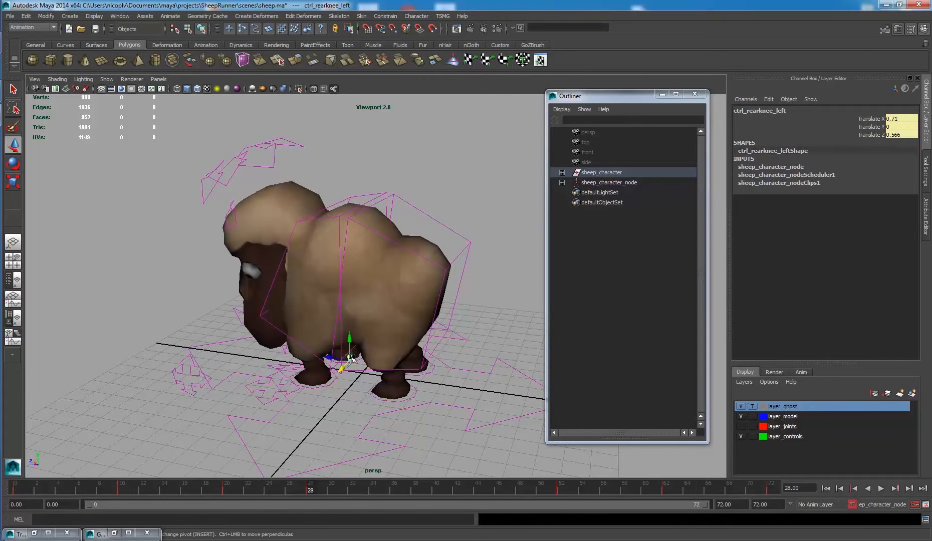
{"action": "left_click_drag", "start_coordinate": [337, 359], "coordinate": [393, 331]}
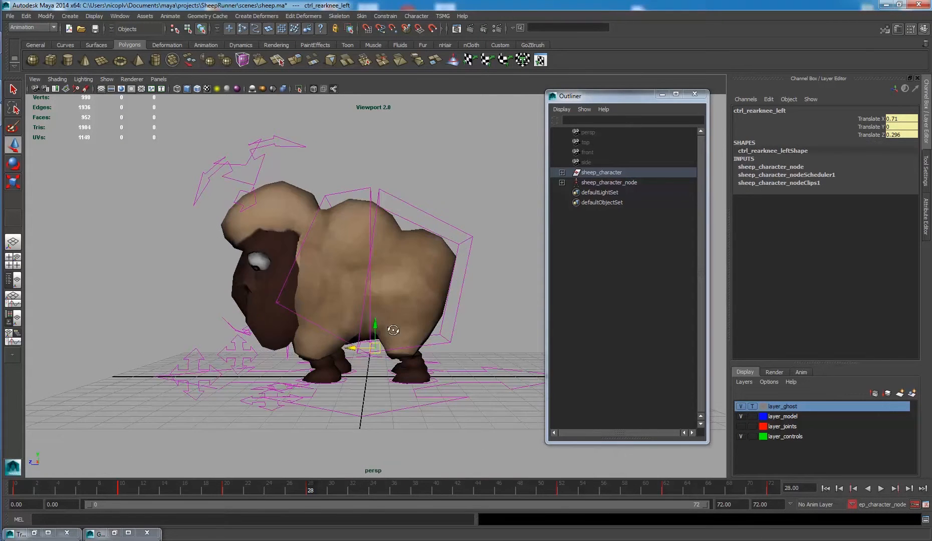
Raise the front and rear body controls together, bringing the front body to about Translate Y -0.44
{"action": "left_click", "coordinate": [383, 190]}
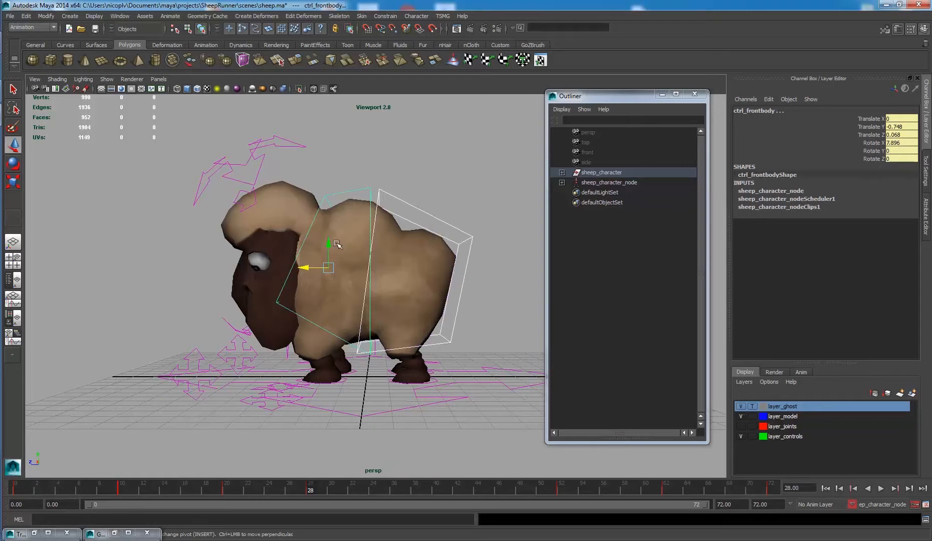
{"action": "left_click_drag", "start_coordinate": [329, 244], "coordinate": [330, 241]}
{"action": "left_click", "coordinate": [464, 232]}
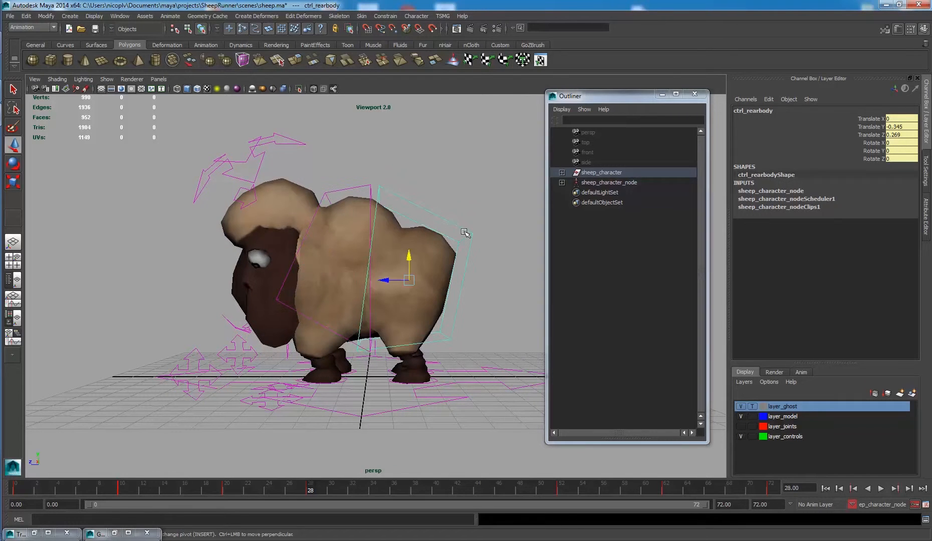
{"action": "middle_click_drag", "start_coordinate": [461, 225], "coordinate": [424, 203]}
{"action": "left_click", "coordinate": [367, 188]}
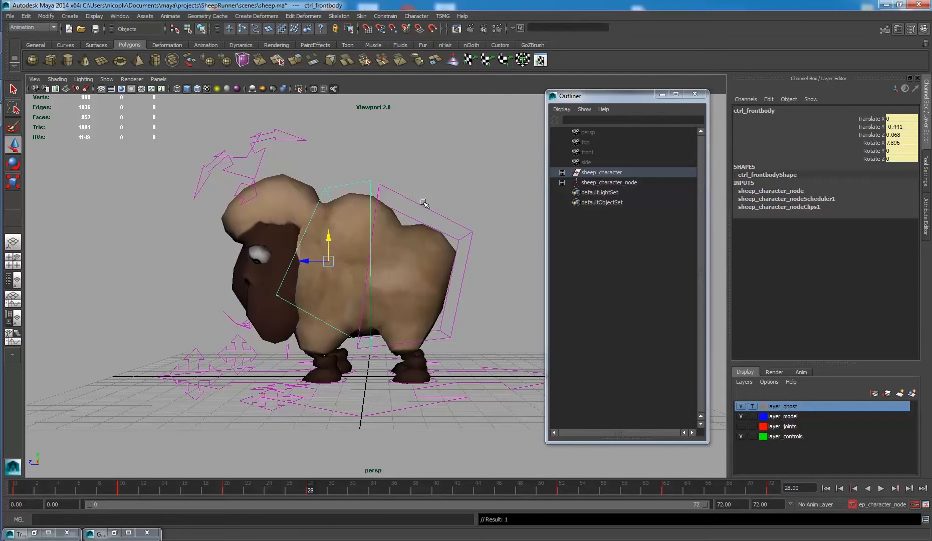
Rotate the head control upward to about X -1.7, Y 5.8 and Z -3.9
{"action": "left_click_drag", "start_coordinate": [423, 203], "coordinate": [317, 242], "text": "alt"}
{"action": "left_click", "coordinate": [294, 135]}
{"action": "key", "text": "e"}
{"action": "key", "text": "w"}
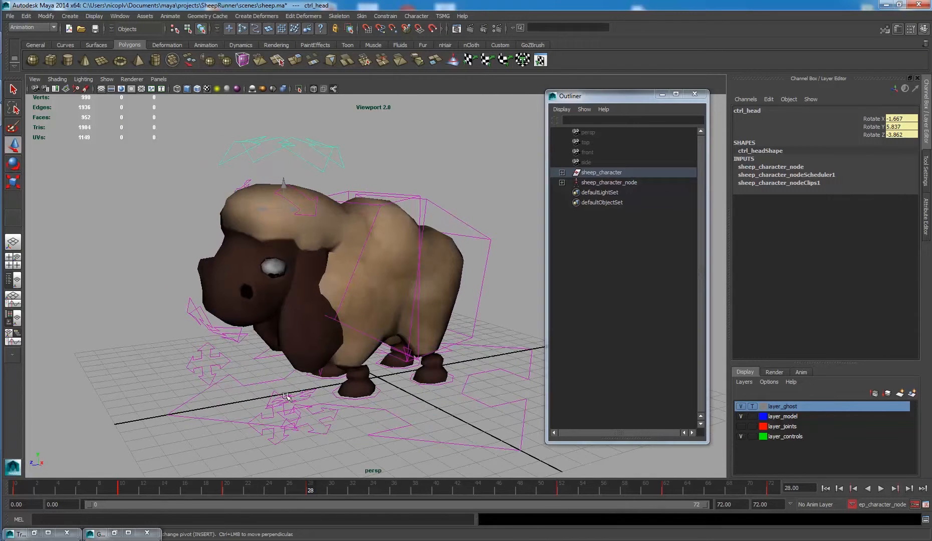
Raise both eye controls to about Translate Y -0.41 and push them forward in front of the face
{"action": "left_click", "coordinate": [261, 417]}
{"action": "left_click", "coordinate": [202, 367]}
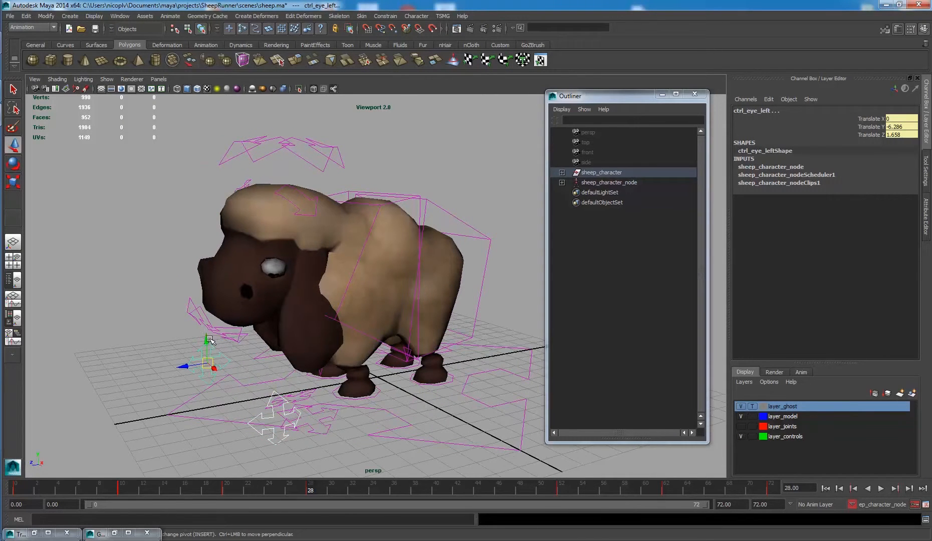
{"action": "left_click_drag", "start_coordinate": [209, 340], "coordinate": [227, 221]}
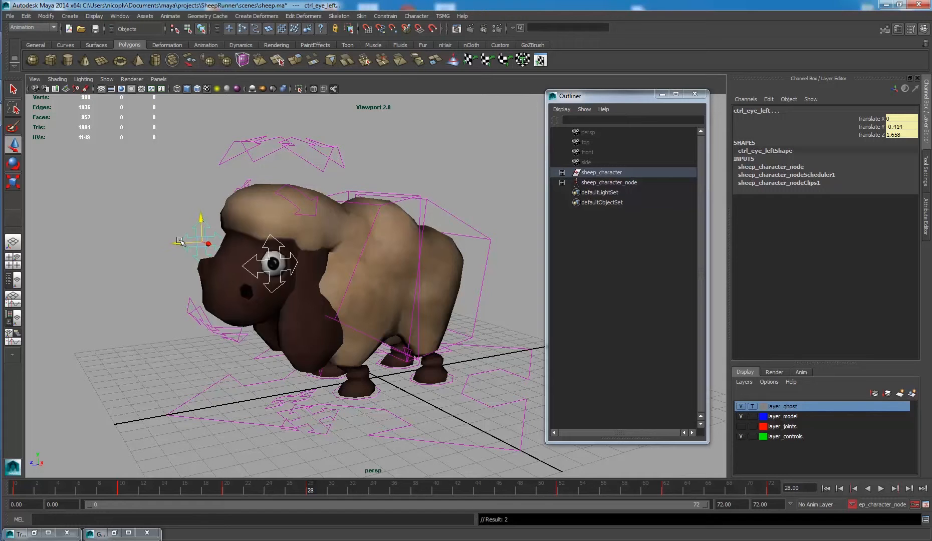
{"action": "left_click_drag", "start_coordinate": [180, 242], "coordinate": [138, 239]}
Turn the head to face nearly straight ahead, at about Rotate Y -1.4
{"action": "left_click_drag", "start_coordinate": [193, 331], "coordinate": [332, 302], "text": "alt"}
{"action": "left_click", "coordinate": [419, 171]}
{"action": "key", "text": "e"}
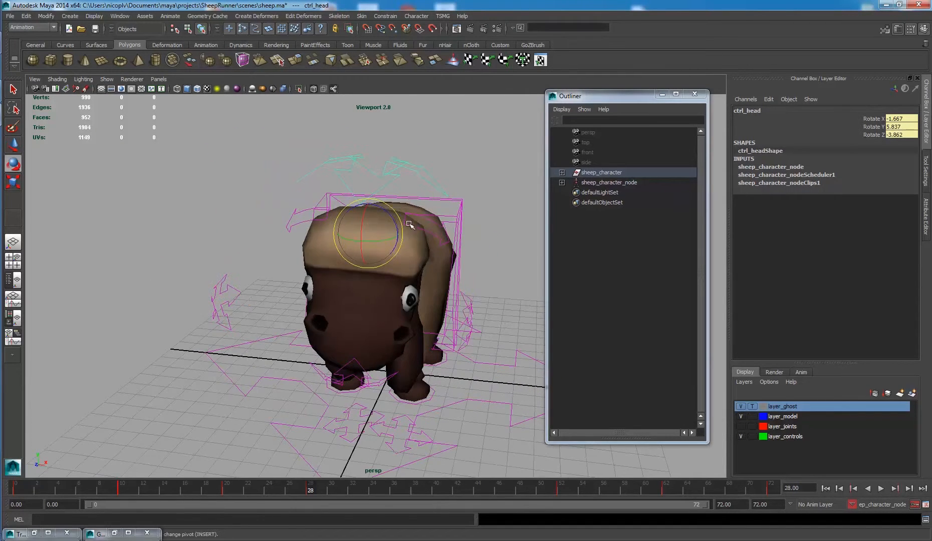
{"action": "mouse_move", "coordinate": [397, 232]}
{"action": "left_mouse_down", "text": "alt"}
{"action": "mouse_move", "coordinate": [405, 229]}
{"action": "mouse_move", "coordinate": [394, 234]}
{"action": "left_mouse_up", "text": "alt"}
{"action": "key", "text": "ctrl+z"}
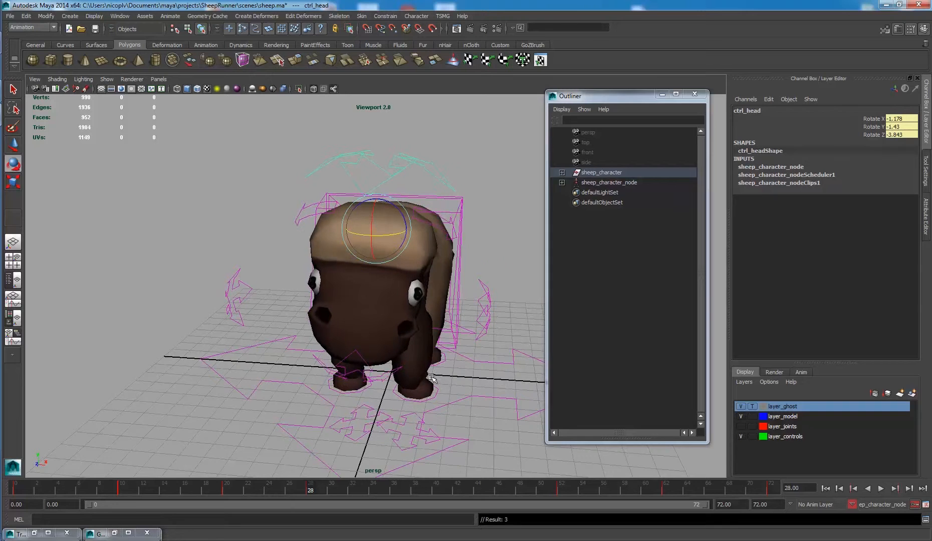
Select both ear-end controls and reposition them so the ears hang beside the raised head
{"action": "left_click_drag", "start_coordinate": [431, 378], "coordinate": [434, 370], "text": "alt"}
{"action": "left_click", "coordinate": [403, 422]}
{"action": "left_click", "coordinate": [377, 421], "text": "shift"}
{"action": "key", "text": "w"}
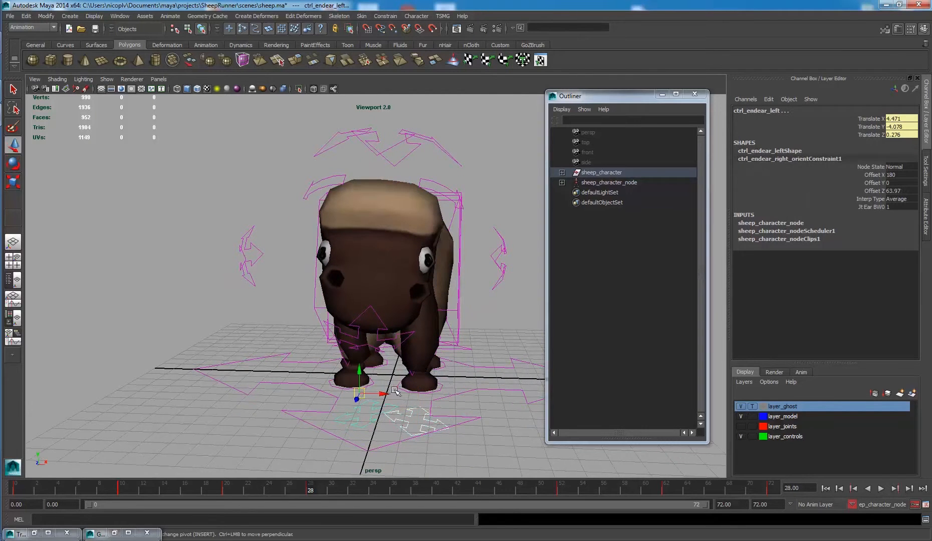
{"action": "left_click_drag", "start_coordinate": [363, 371], "coordinate": [386, 345]}
Turn the head sideways and tilt it to about Rotate X -10, Y -39 and Z 5.3
{"action": "left_click", "coordinate": [418, 168]}
{"action": "key", "text": "e"}
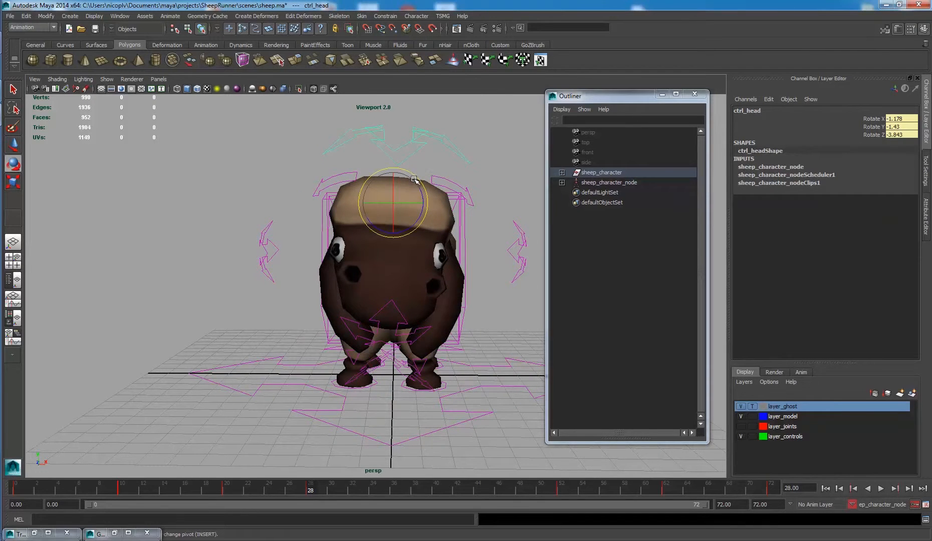
{"action": "left_click_drag", "start_coordinate": [419, 191], "coordinate": [429, 243]}
{"action": "key", "text": "w"}
{"action": "key", "text": "e"}
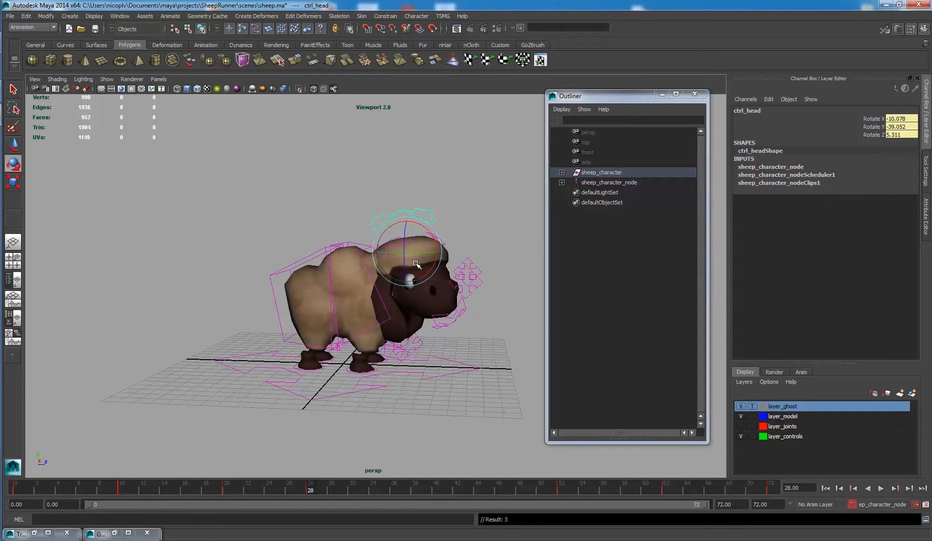
{"action": "key", "text": "w"}
{"action": "left_click_drag", "start_coordinate": [415, 264], "coordinate": [363, 367], "text": "alt"}
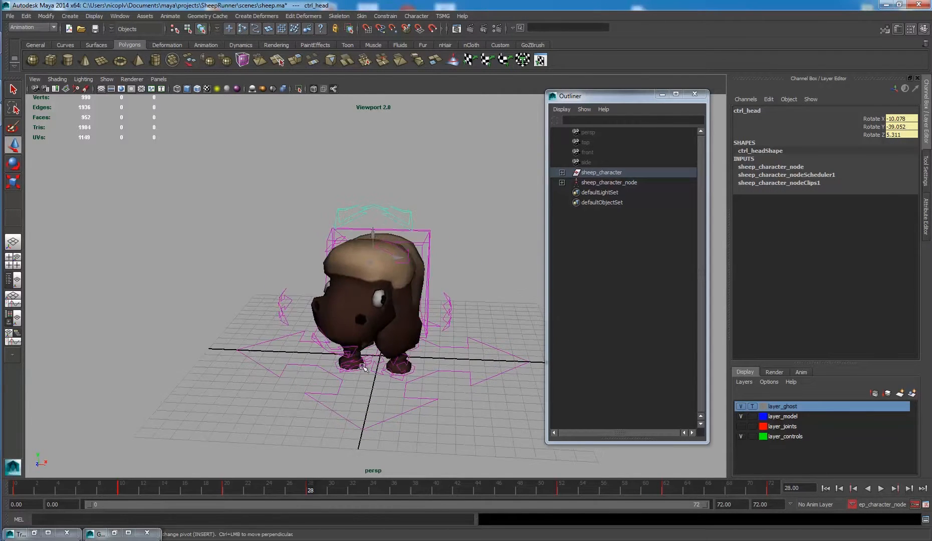
Rotate the base of the right ear to about X -3.9, Y 41.5 and Z -14.2
{"action": "left_click", "coordinate": [411, 253]}
{"action": "left_click", "coordinate": [408, 256]}
{"action": "key", "text": "e"}
{"action": "left_click_drag", "start_coordinate": [408, 256], "coordinate": [364, 274], "text": "alt"}
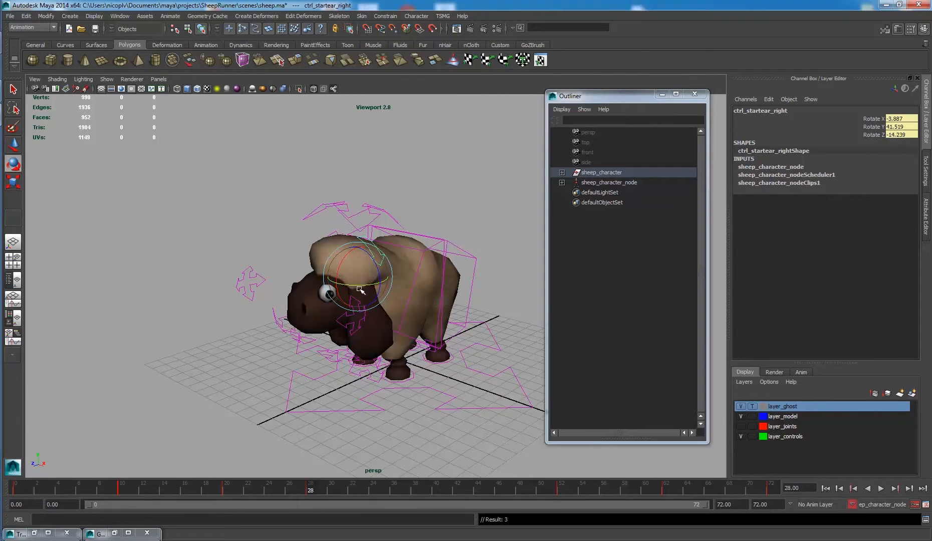
Move the right ear's end control to about Translate X -4.35, Y -2.33 and Z 0.3
{"action": "left_click_drag", "start_coordinate": [359, 289], "coordinate": [342, 269], "text": "alt"}
{"action": "left_click", "coordinate": [368, 362]}
{"action": "left_click_drag", "start_coordinate": [368, 361], "coordinate": [372, 362], "text": "alt"}
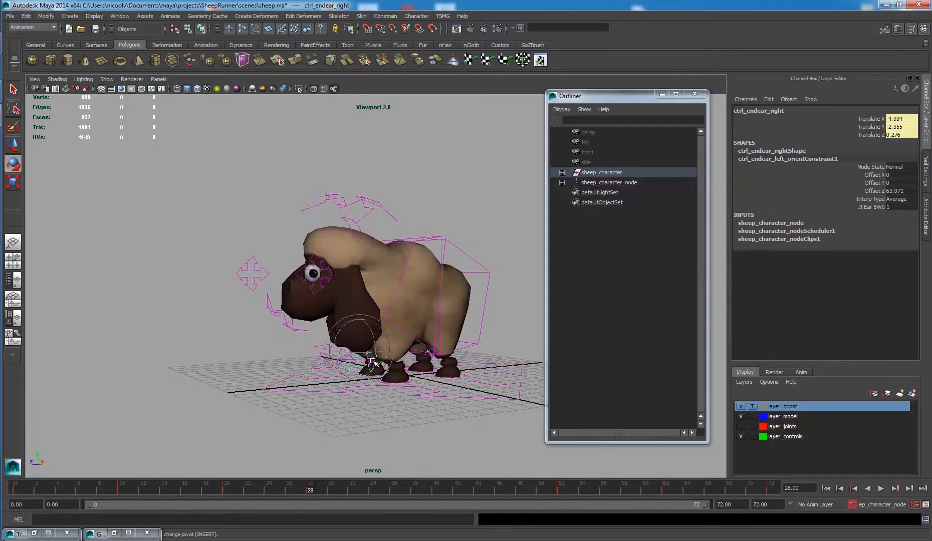
{"action": "key", "text": "w"}
{"action": "left_click", "coordinate": [358, 354]}
{"action": "left_click", "coordinate": [359, 353]}
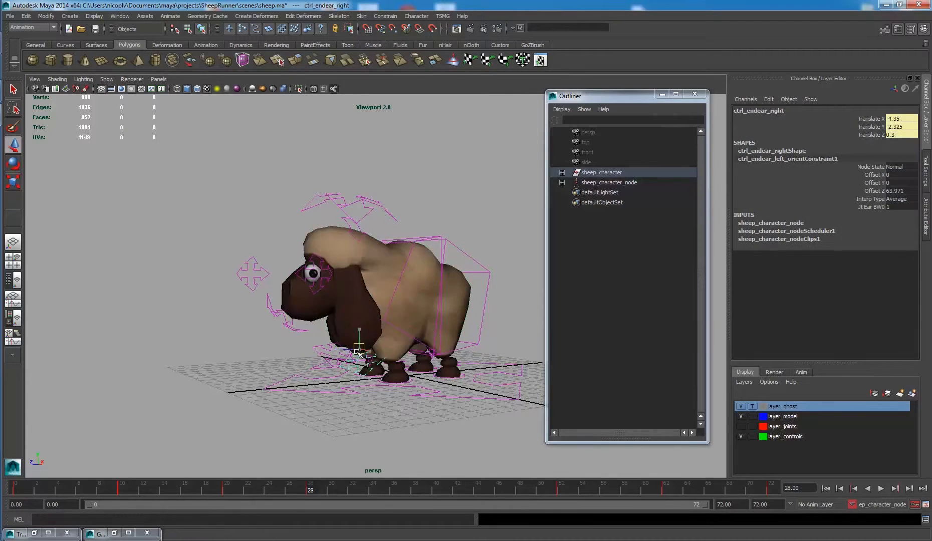
Move the left eye's aim control to about Translate X -3.2, Y 0.25 and Z 0.48, following the turned head
{"action": "left_click_drag", "start_coordinate": [342, 347], "coordinate": [360, 257], "text": "alt"}
{"action": "left_click", "coordinate": [401, 275]}
{"action": "key", "text": "e"}
{"action": "key", "text": "w"}
{"action": "left_click", "coordinate": [398, 367]}
{"action": "left_click_drag", "start_coordinate": [398, 367], "coordinate": [401, 269], "text": "alt"}
{"action": "left_click", "coordinate": [427, 290]}
{"action": "left_click_drag", "start_coordinate": [342, 269], "coordinate": [476, 318], "text": "alt"}
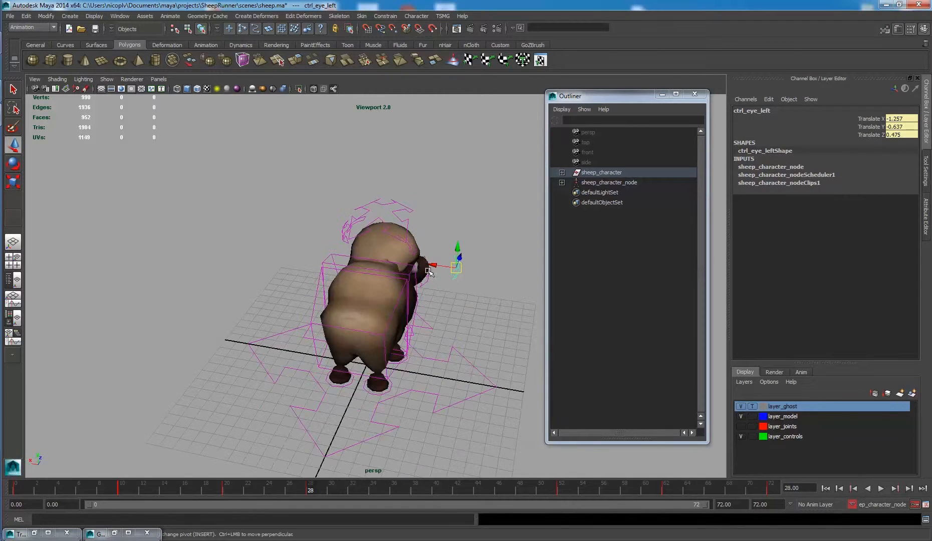
{"action": "left_click_drag", "start_coordinate": [437, 266], "coordinate": [505, 250]}
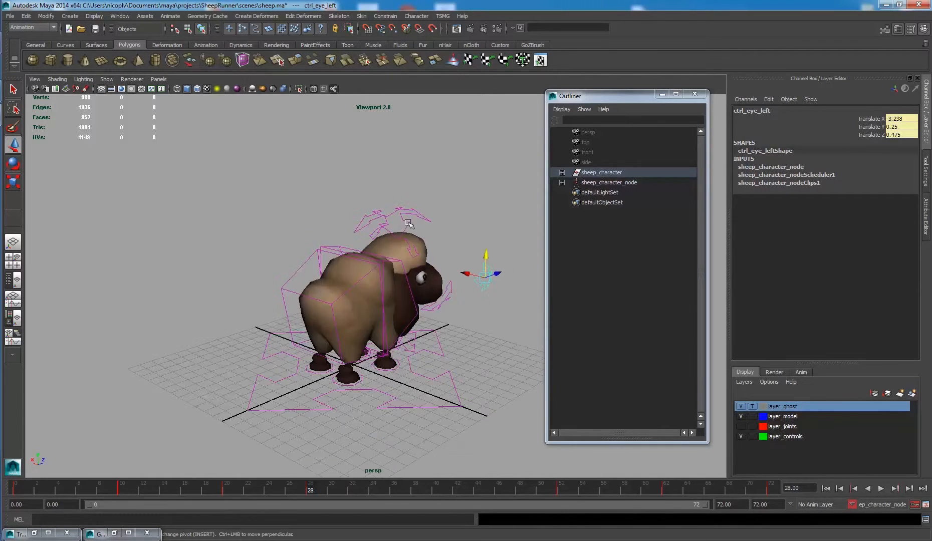
Adjust the head's sideways tilt to about Rotate Z 1.6
{"action": "left_click", "coordinate": [411, 229]}
{"action": "key", "text": "e"}
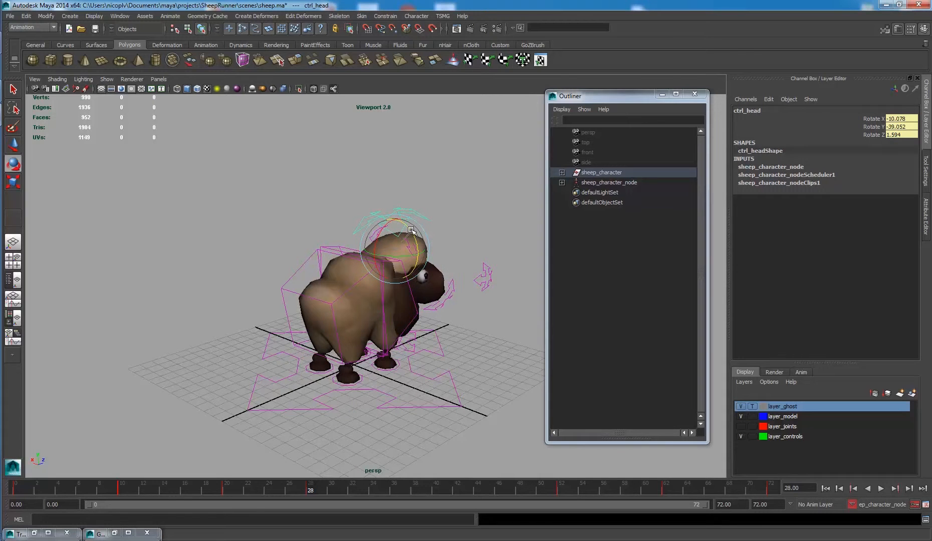
{"action": "key", "text": "w"}
Move the right eye's aim control to about Translate X -7.8, Y 1 and Z 4.7
{"action": "left_click_drag", "start_coordinate": [411, 229], "coordinate": [405, 289], "text": "alt"}
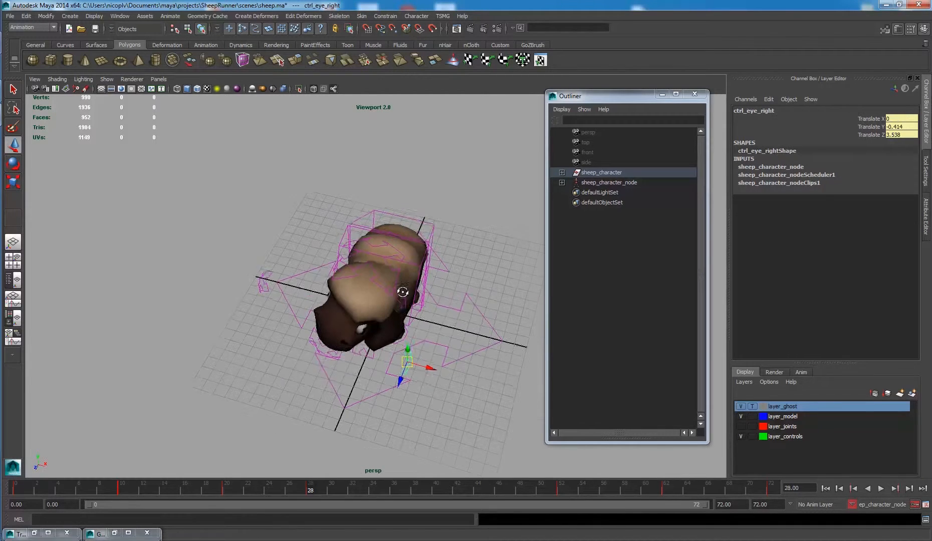
{"action": "left_click", "coordinate": [272, 323]}
{"action": "left_click_drag", "start_coordinate": [274, 324], "coordinate": [437, 302]}
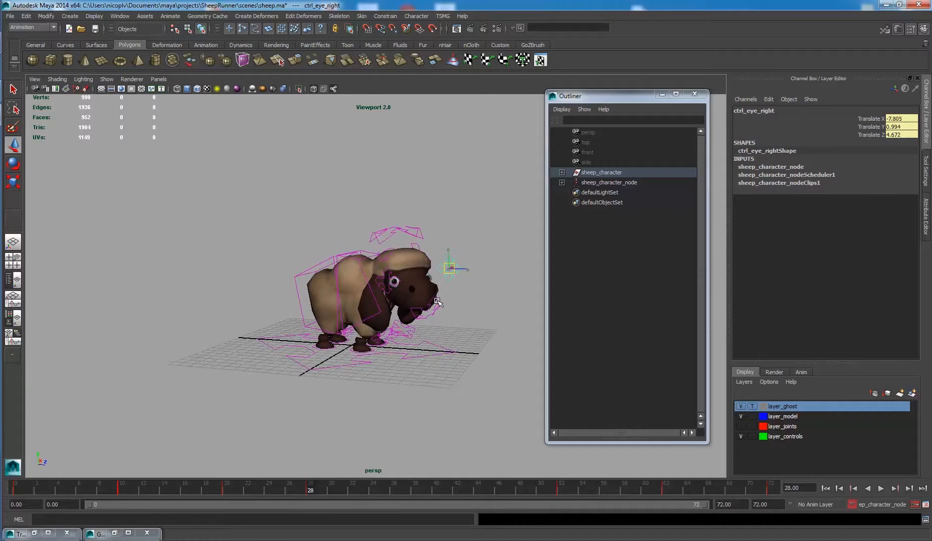
{"action": "middle_click_drag", "start_coordinate": [431, 305], "coordinate": [431, 305]}
{"action": "middle_click_drag", "start_coordinate": [431, 304], "coordinate": [431, 306]}
{"action": "left_click_drag", "start_coordinate": [431, 305], "coordinate": [418, 296], "text": "alt"}
{"action": "right_click_drag", "start_coordinate": [423, 299], "coordinate": [472, 325], "text": "alt"}
Rotate the head-end control at the muzzle to about X -12.8, Y 1.3 and Z 0.8
{"action": "left_click", "coordinate": [443, 305]}
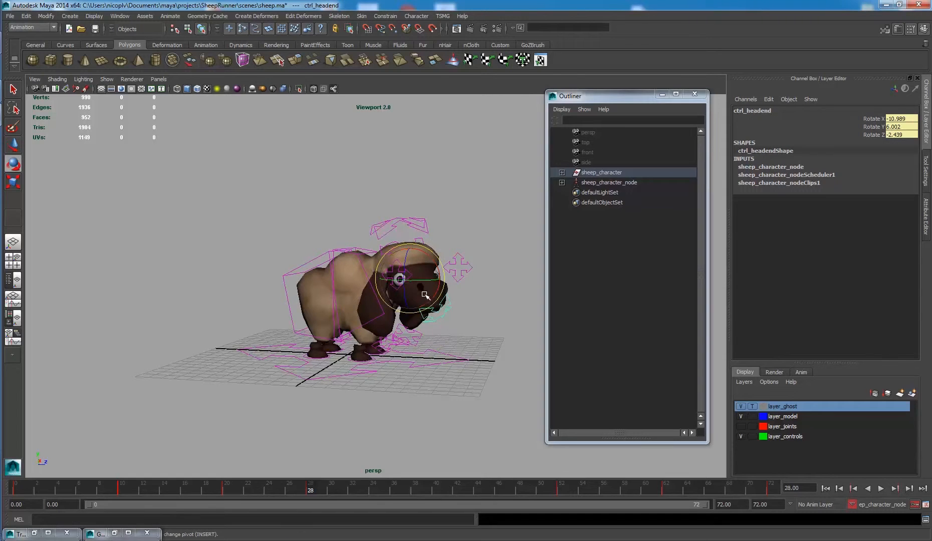
{"action": "key", "text": "e"}
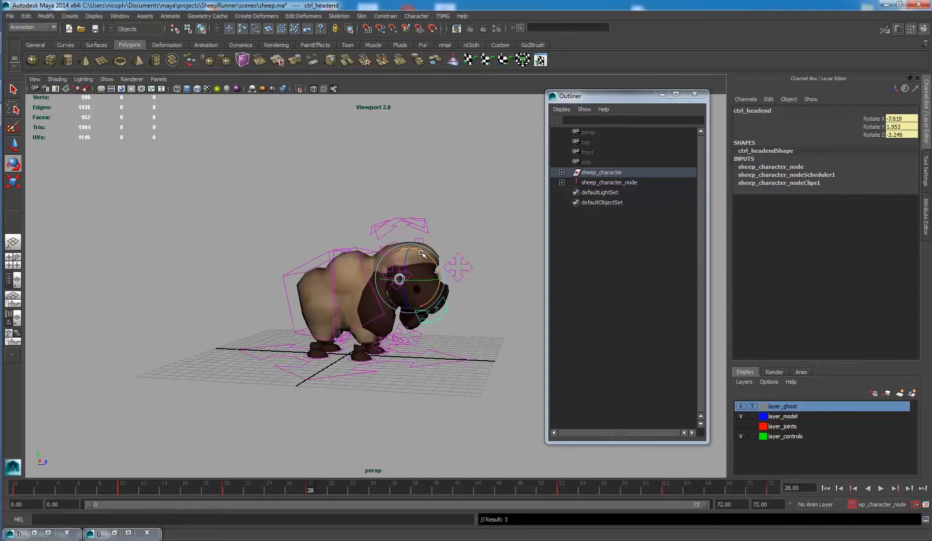
{"action": "key", "text": "w"}
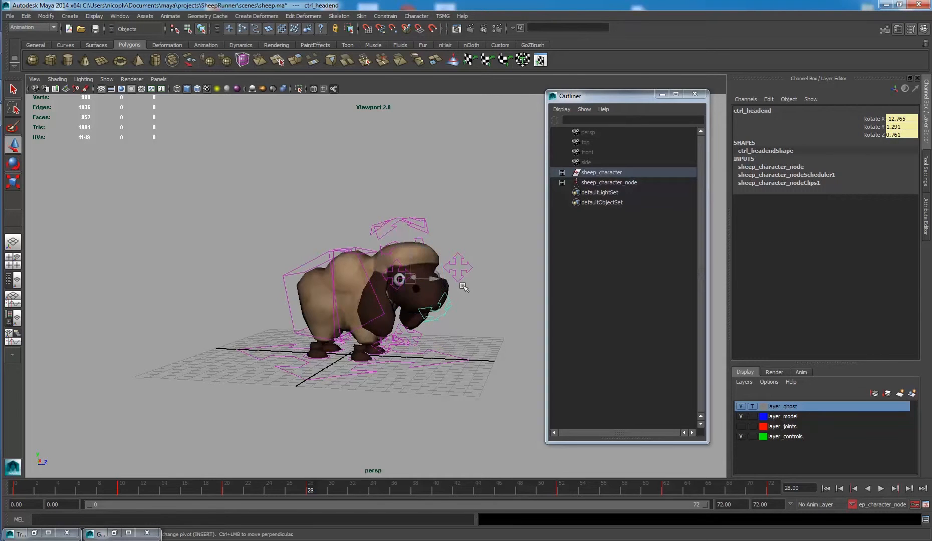
Turn the front body control toward the head's direction, at about Rotate Y -8.2
{"action": "left_click_drag", "start_coordinate": [464, 286], "coordinate": [441, 301], "text": "alt"}
{"action": "left_click", "coordinate": [365, 323]}
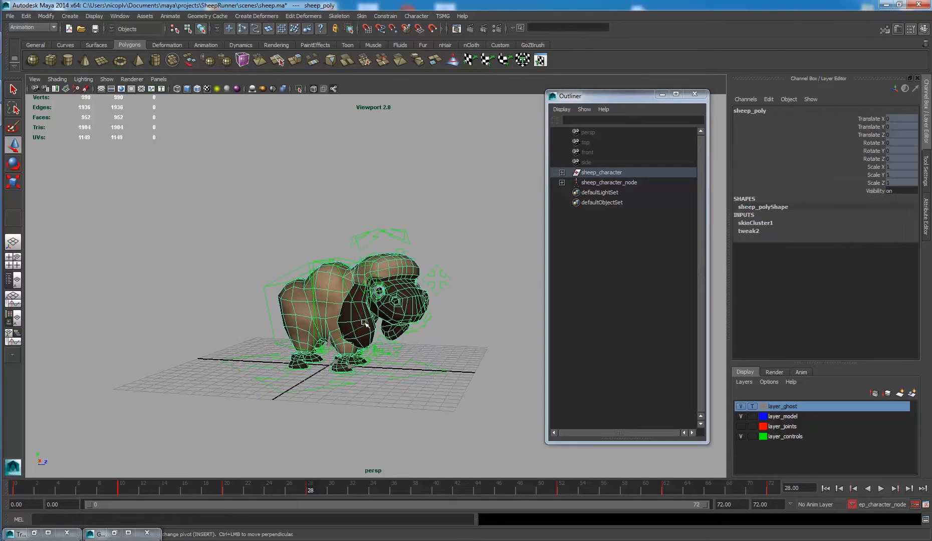
{"action": "key", "text": "e"}
{"action": "left_click", "coordinate": [358, 315]}
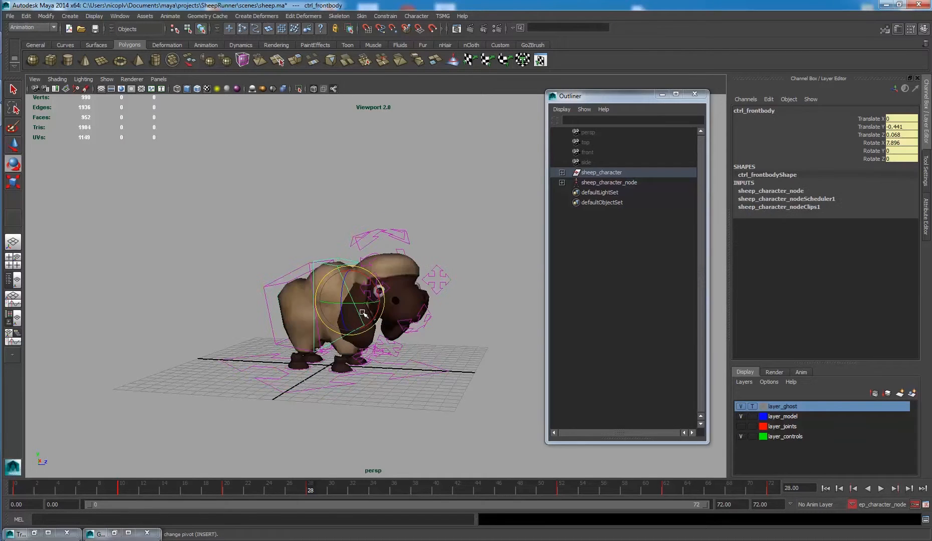
{"action": "left_click_drag", "start_coordinate": [362, 316], "coordinate": [401, 241], "text": "alt"}
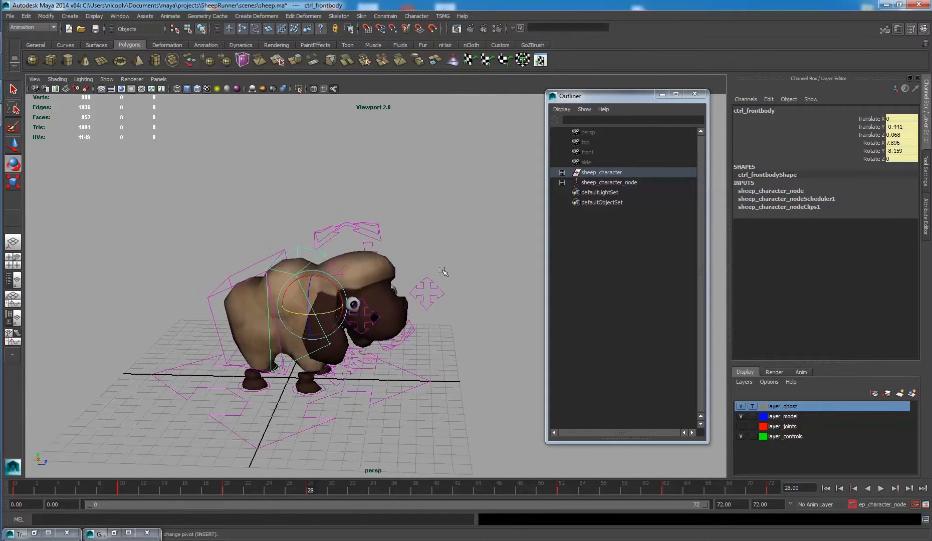
Select the character set node sheep_character_node and key all its channels at frame 28
{"action": "left_click", "coordinate": [416, 16]}
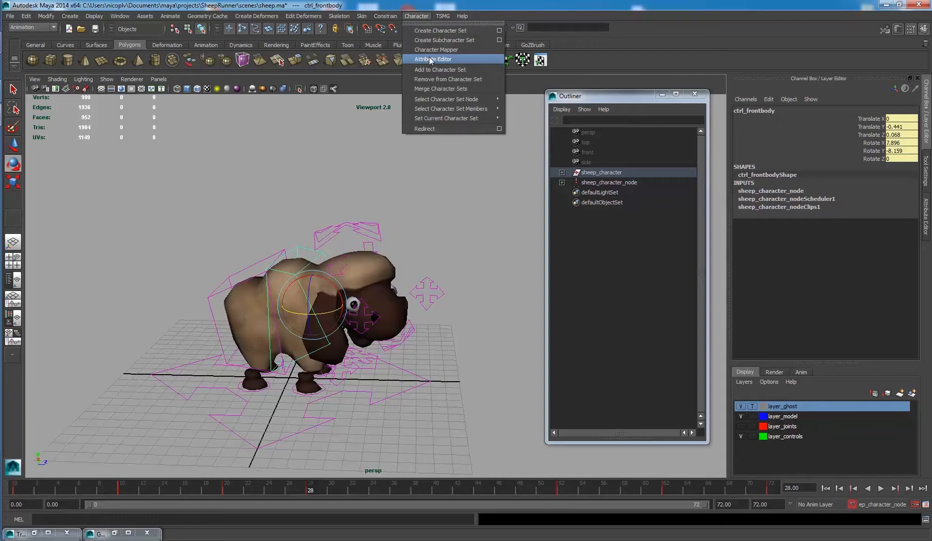
{"action": "mouse_move", "coordinate": [488, 102]}
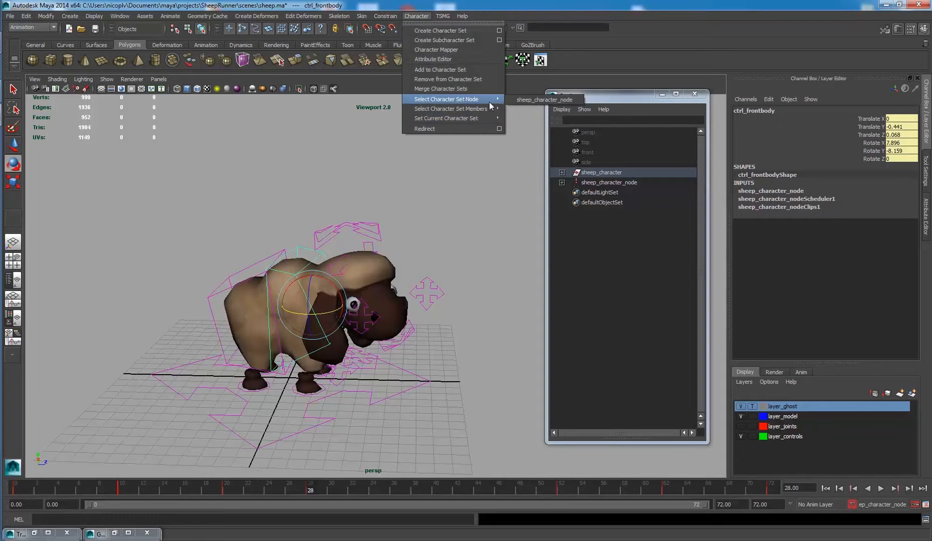
{"action": "left_click", "coordinate": [518, 100]}
{"action": "right_click", "coordinate": [756, 158]}
{"action": "left_click", "coordinate": [778, 185]}
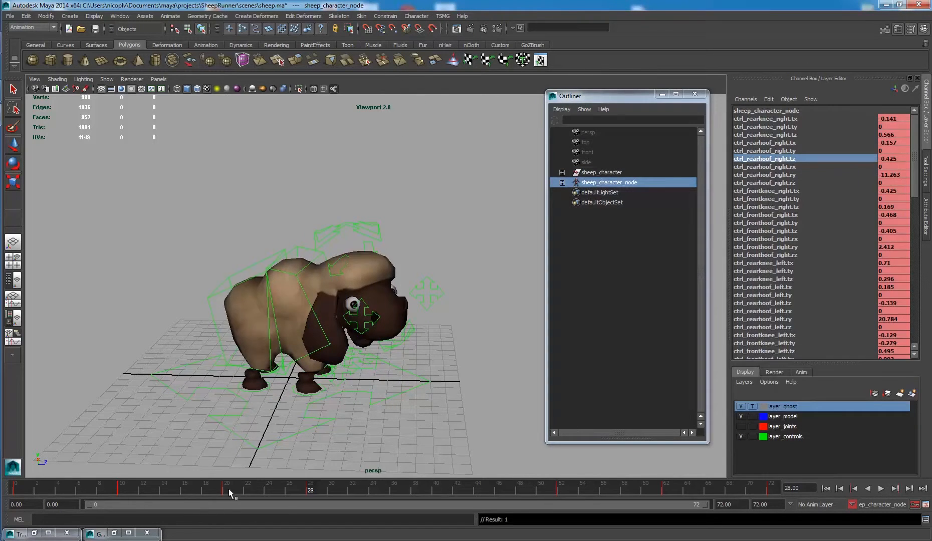
Copy the character's turned-head key from around frame 28 and paste it at frame 46 to hold the pose
{"action": "key", "text": "alt+v"}
{"action": "left_click", "coordinate": [311, 489]}
{"action": "key", "text": "alt+v"}
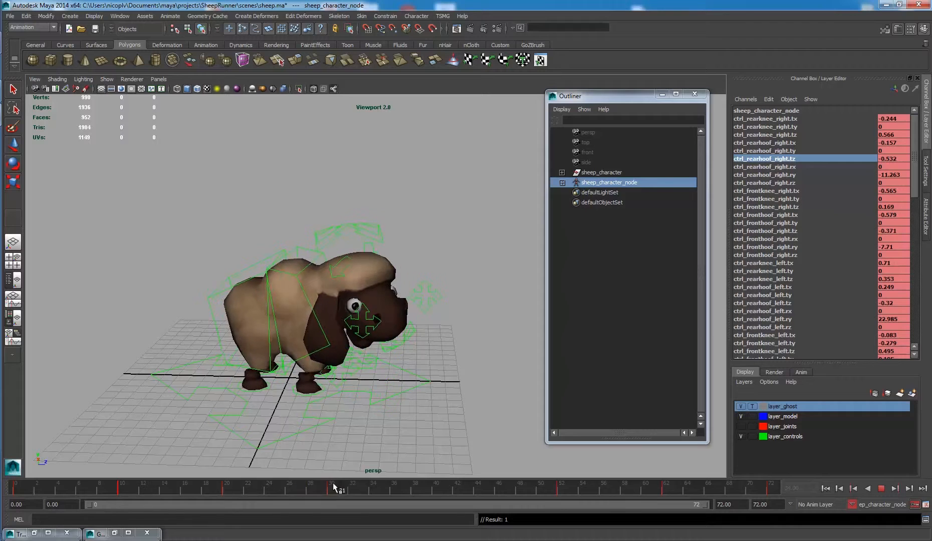
{"action": "right_click", "coordinate": [334, 487]}
{"action": "left_click", "coordinate": [358, 355]}
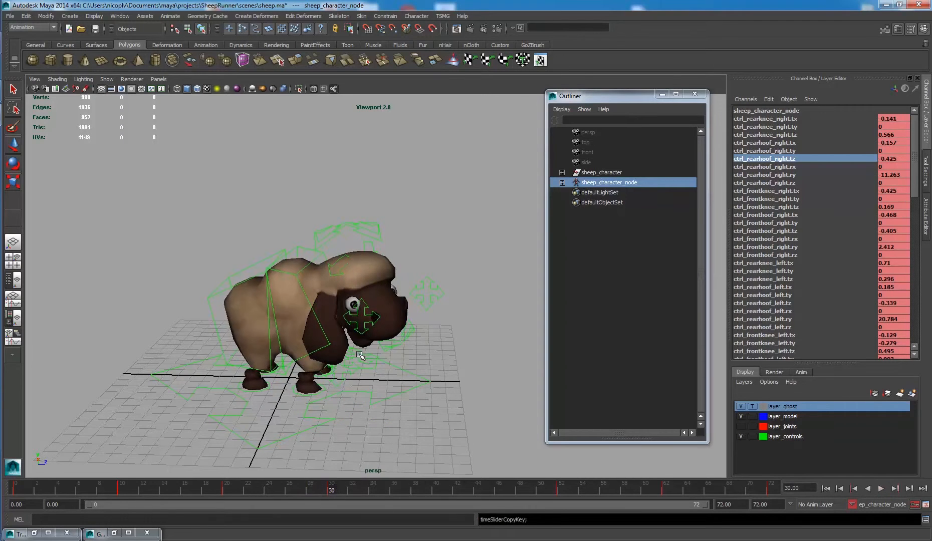
{"action": "left_click", "coordinate": [499, 491]}
{"action": "right_click", "coordinate": [498, 491]}
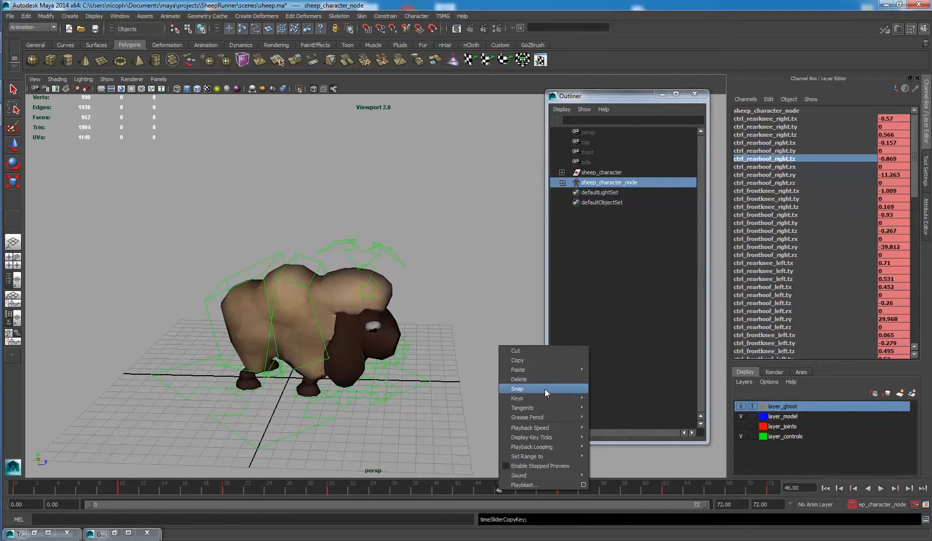
{"action": "mouse_move", "coordinate": [576, 371]}
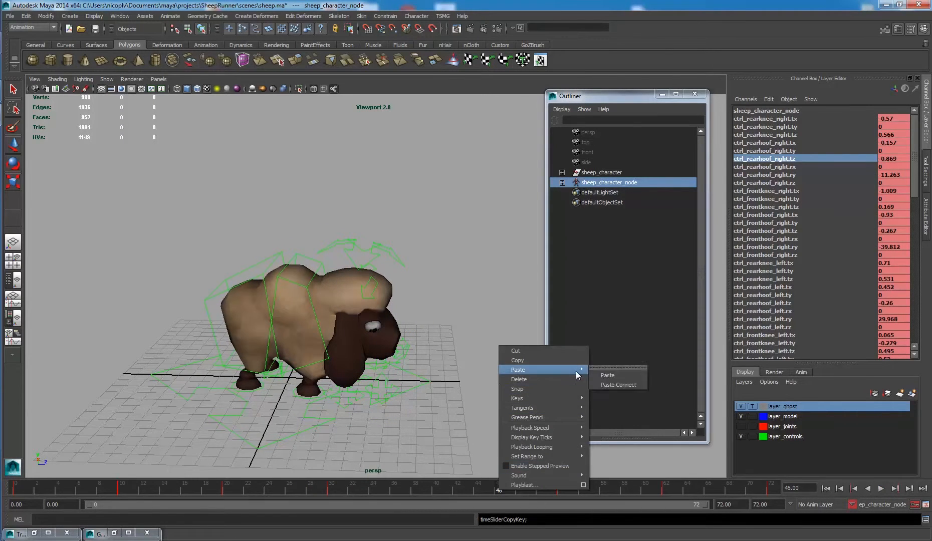
{"action": "left_click", "coordinate": [608, 375]}
Play the animation from the start and scrub through the held pose between frames 28 and 46
{"action": "left_click_drag", "start_coordinate": [498, 493], "coordinate": [331, 495]}
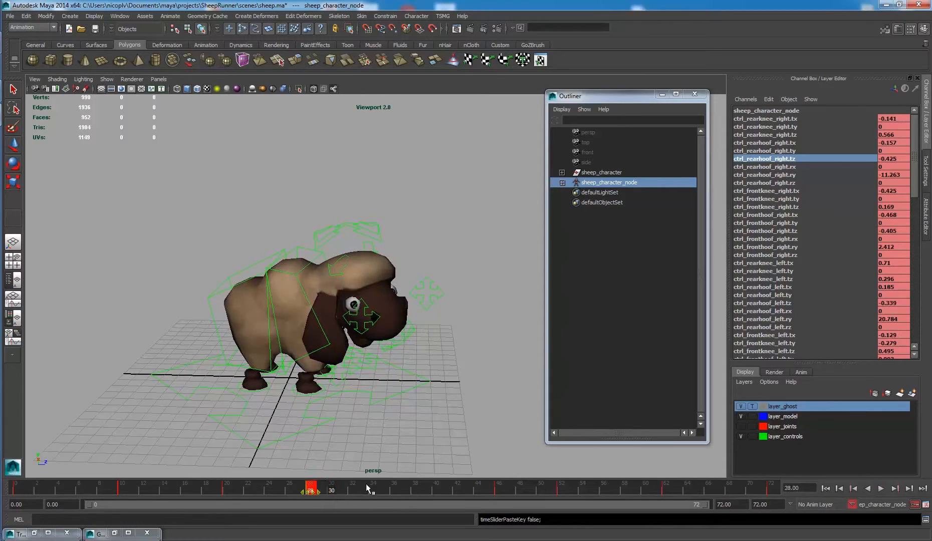
{"action": "left_click", "coordinate": [824, 489]}
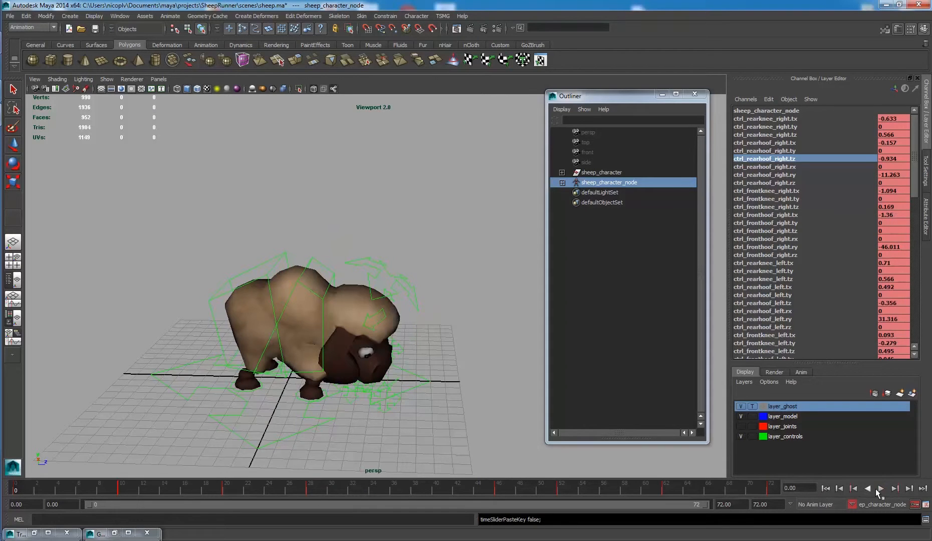
{"action": "left_click", "coordinate": [879, 489]}
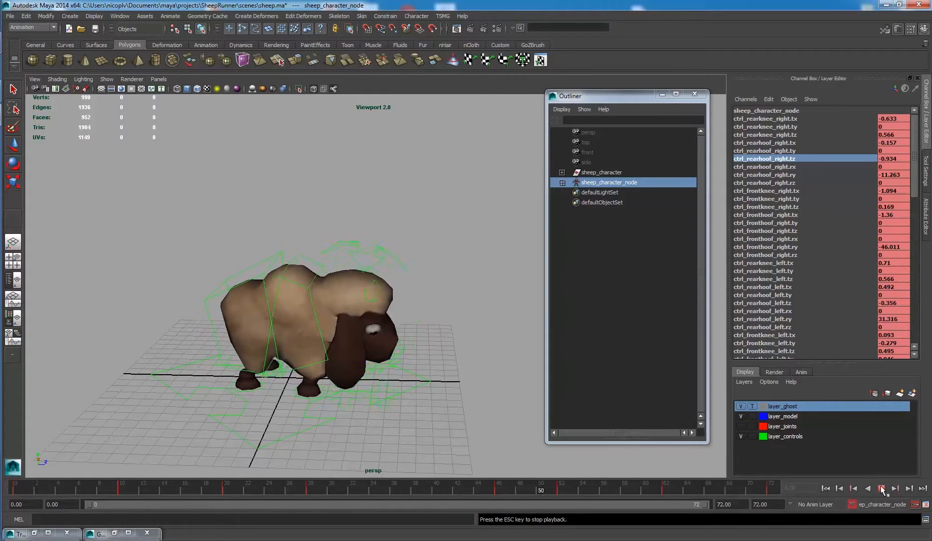
{"action": "left_click", "coordinate": [878, 489]}
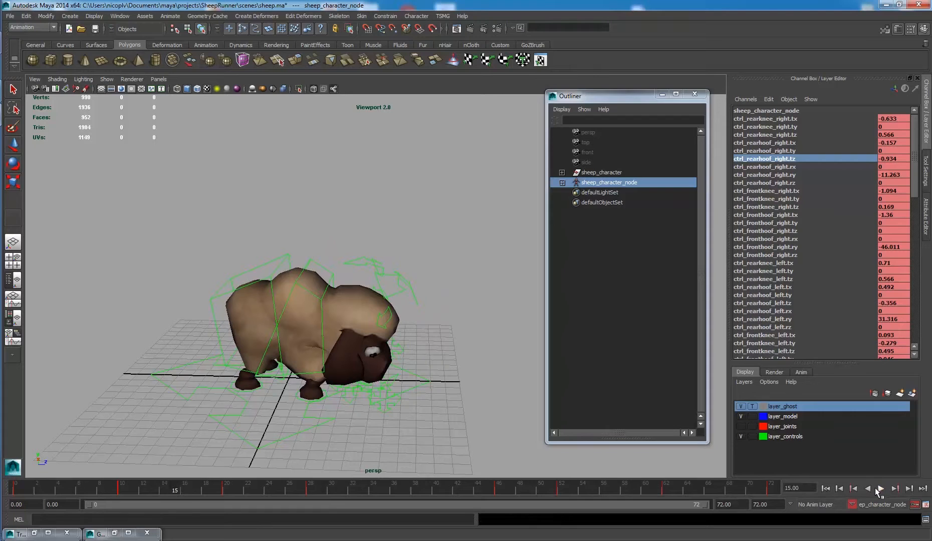
{"action": "left_click_drag", "start_coordinate": [327, 492], "coordinate": [381, 482]}
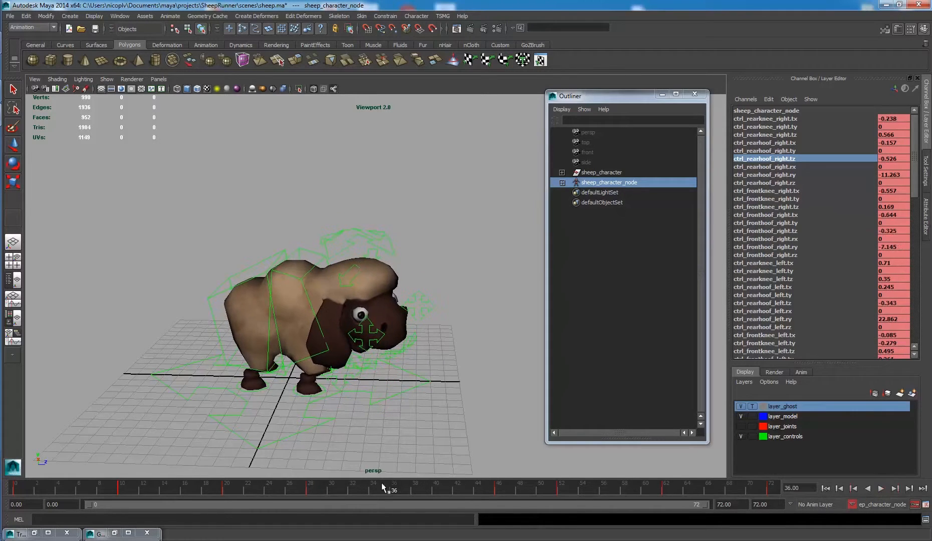
Open the Graph Editor, select all of the character's keys and give them linear tangents
{"action": "left_click", "coordinate": [120, 15]}
{"action": "mouse_move", "coordinate": [200, 50]}
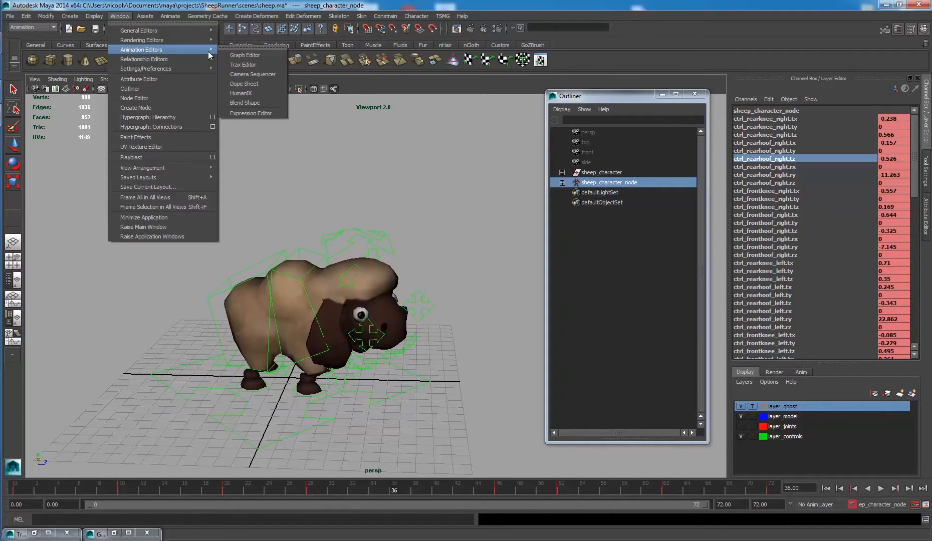
{"action": "left_click", "coordinate": [245, 56]}
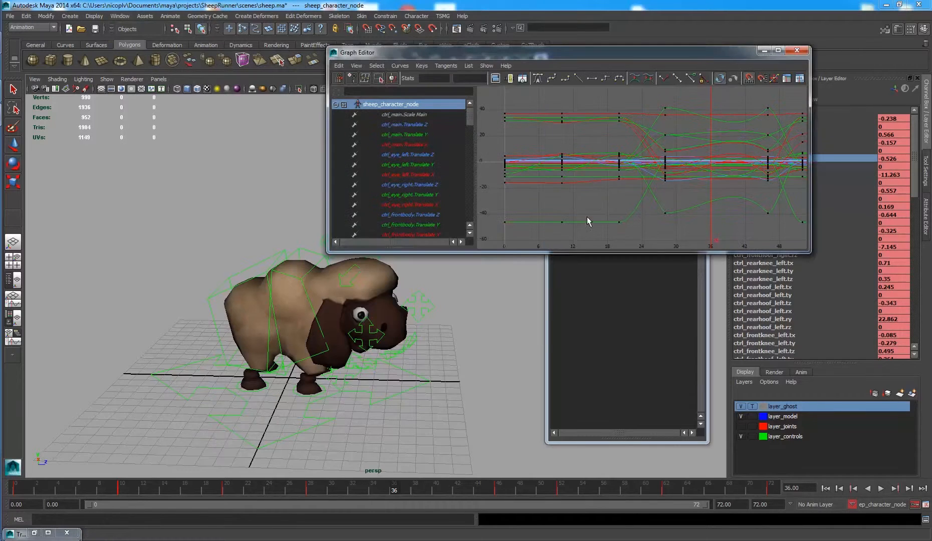
{"action": "right_click_drag", "start_coordinate": [776, 145], "coordinate": [647, 137], "text": "alt"}
{"action": "middle_click_drag", "start_coordinate": [647, 137], "coordinate": [616, 140], "text": "alt"}
{"action": "left_click_drag", "start_coordinate": [539, 126], "coordinate": [732, 228]}
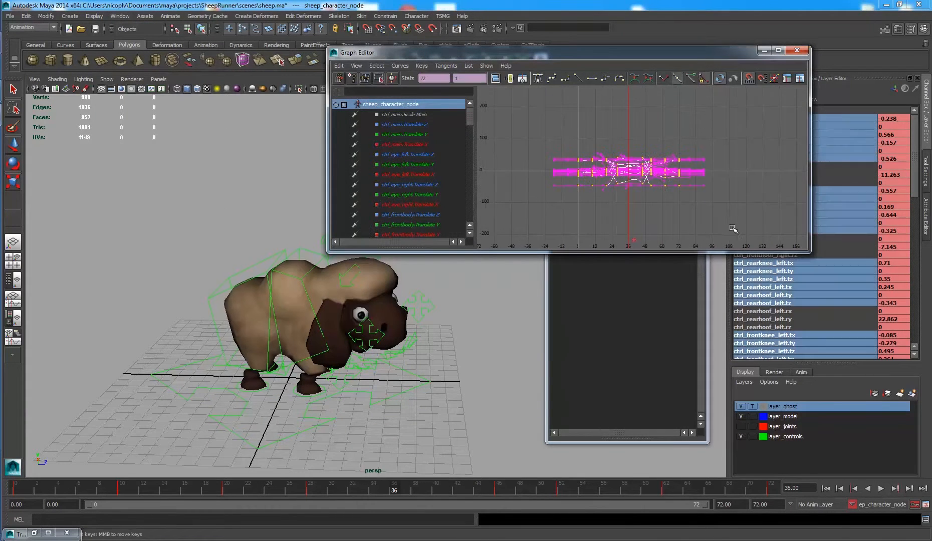
{"action": "left_click", "coordinate": [577, 80]}
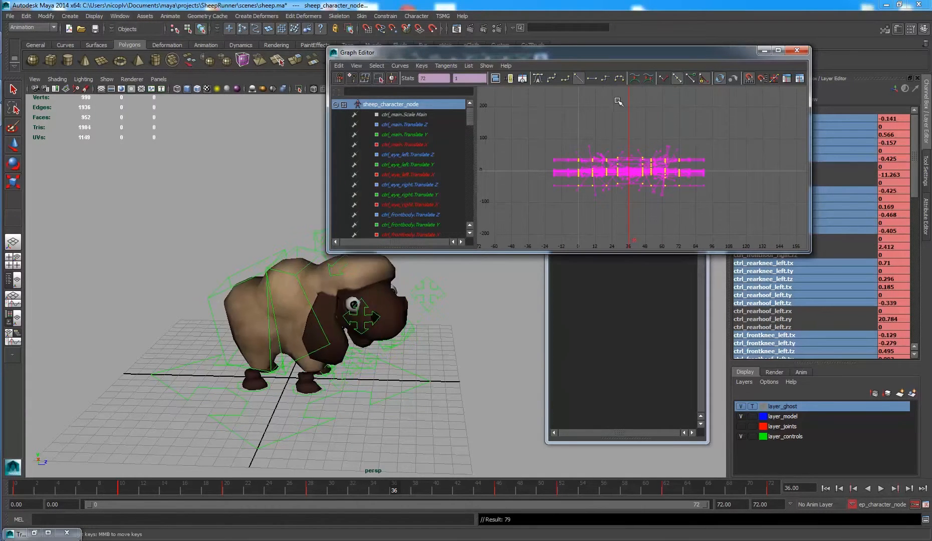
Switch all of the character's keys to auto tangents and close the Graph Editor
{"action": "left_click", "coordinate": [663, 135]}
{"action": "left_click_drag", "start_coordinate": [742, 214], "coordinate": [760, 213]}
{"action": "scroll", "coordinate": [618, 162], "scroll_direction": "up", "scroll_amount": 5}
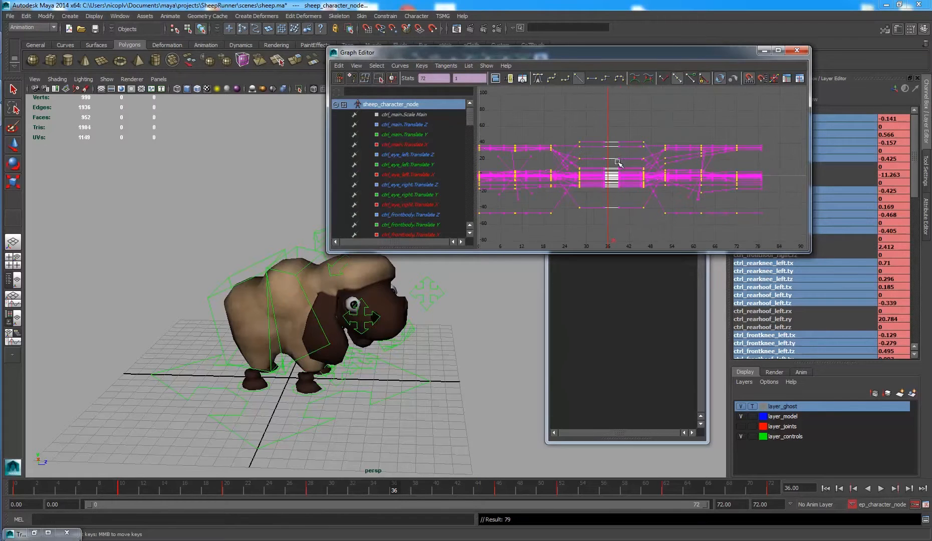
{"action": "left_click", "coordinate": [536, 79]}
{"action": "left_click", "coordinate": [672, 116]}
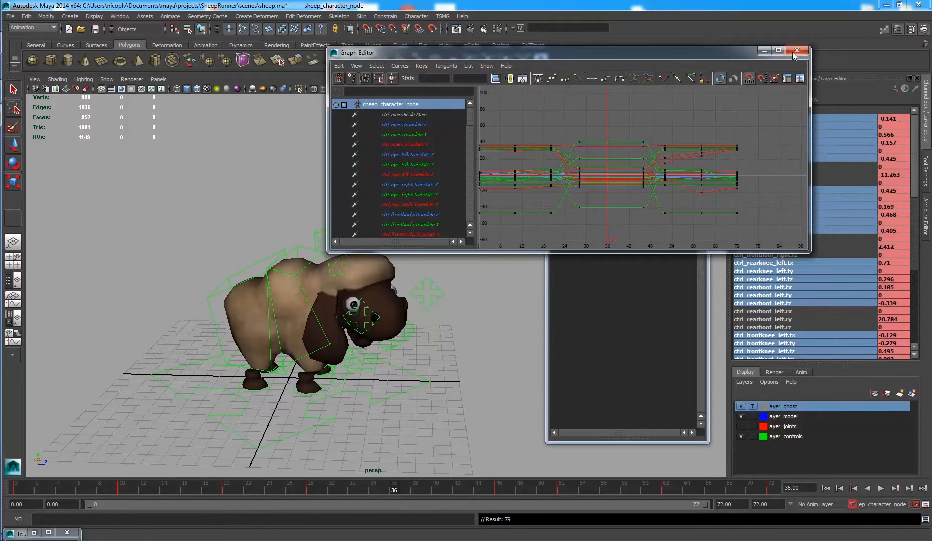
{"action": "left_click", "coordinate": [796, 50]}
Play the animation from frame 0 to check the smoothed head turn
{"action": "left_click", "coordinate": [825, 488]}
{"action": "left_click", "coordinate": [880, 488]}
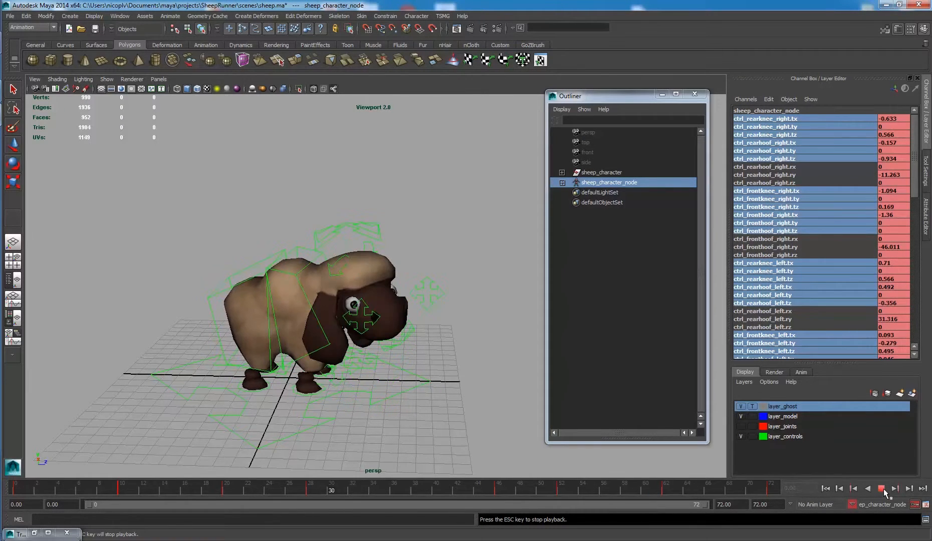
{"action": "left_click", "coordinate": [881, 489]}
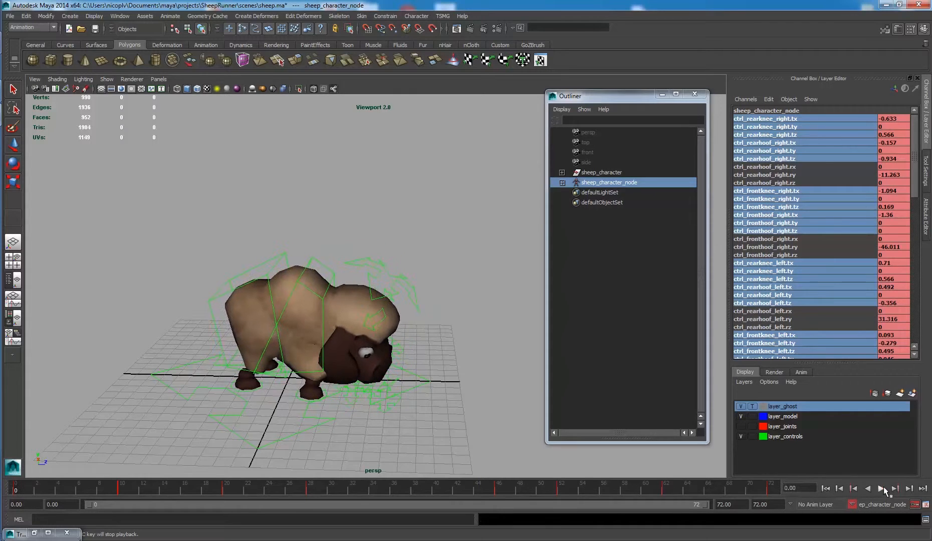
Extend the end of the playback range to frame 96
{"action": "double_click", "coordinate": [721, 504]}
{"action": "type", "text": "96"}
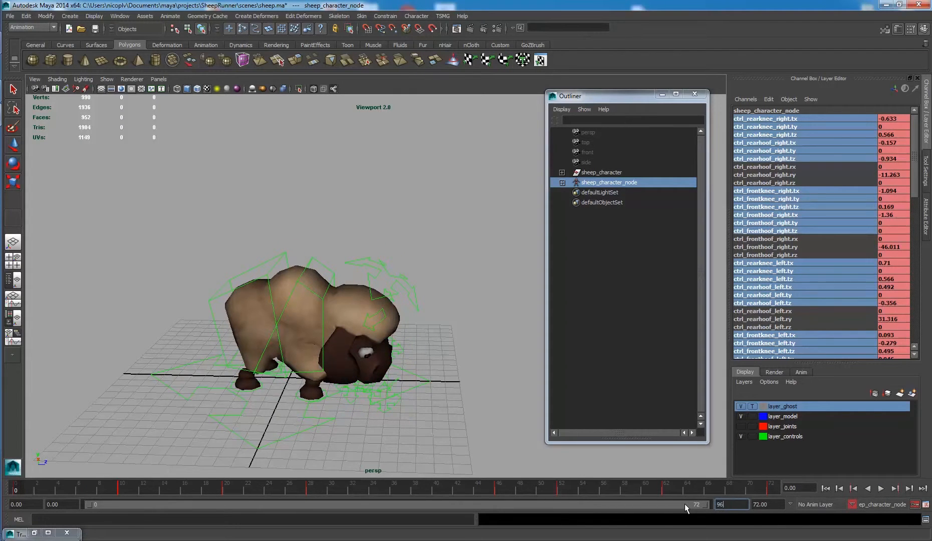
{"action": "key", "text": "Return"}
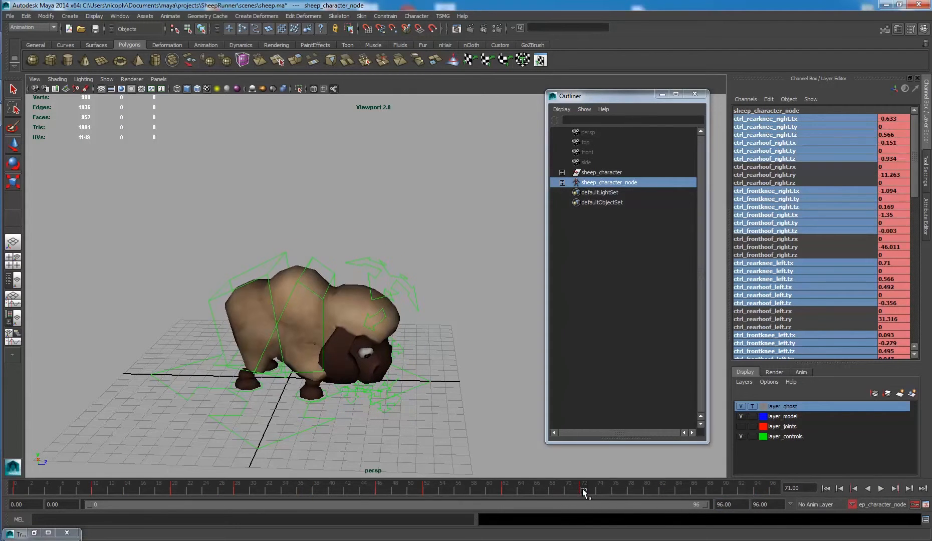
Shift the block of character keys starting at frame 45 along the timeline so it starts at frame 69
{"action": "double_click", "coordinate": [579, 489]}
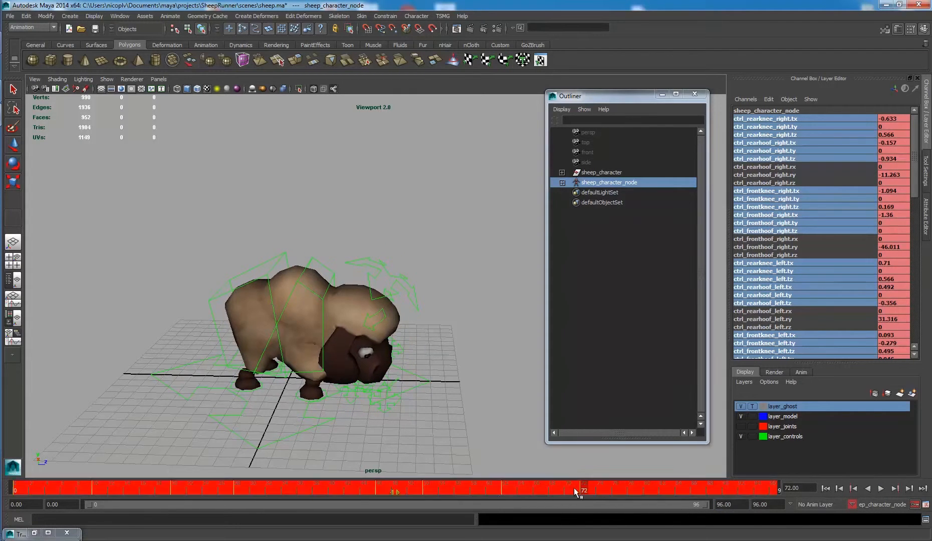
{"action": "left_click_drag", "start_coordinate": [368, 489], "coordinate": [587, 490], "text": "shift"}
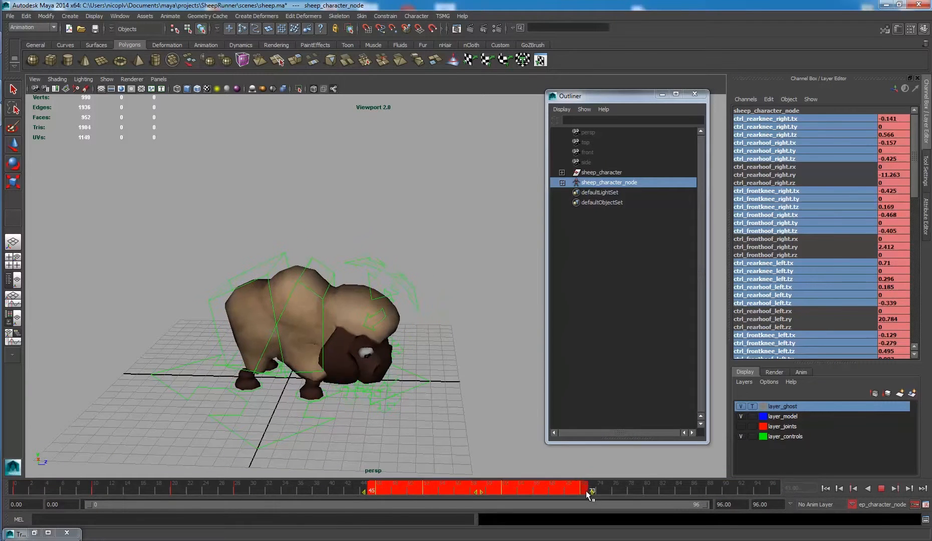
{"action": "key", "text": "alt+v"}
{"action": "left_click_drag", "start_coordinate": [488, 490], "coordinate": [667, 497]}
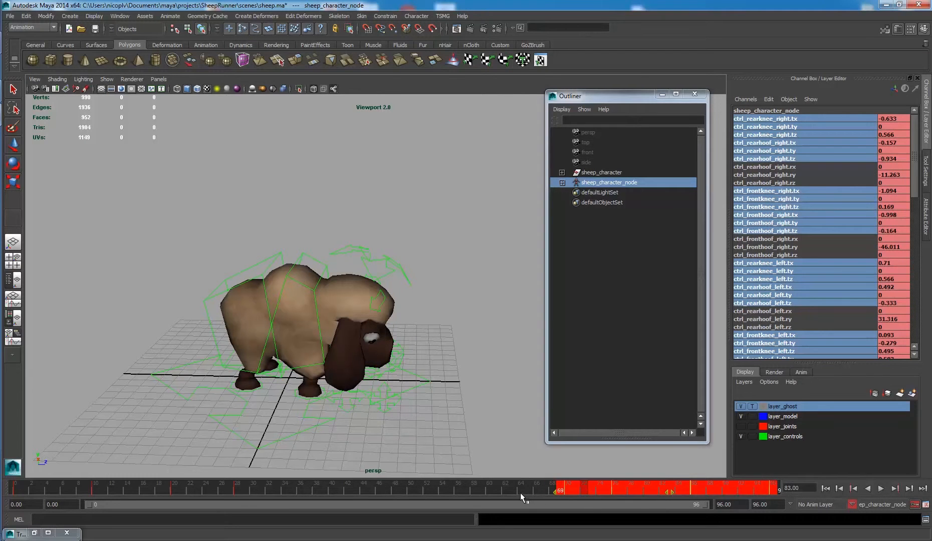
Select the head-end control ctrl_headend and rotate it slightly to about X -11.9, Y 2.8, Z 0.3 at frame 44
{"action": "left_click", "coordinate": [513, 489]}
{"action": "mouse_move", "coordinate": [513, 489]}
{"action": "left_mouse_down"}
{"action": "mouse_move", "coordinate": [236, 493]}
{"action": "mouse_move", "coordinate": [246, 497]}
{"action": "left_mouse_up"}
{"action": "right_click_drag", "start_coordinate": [403, 296], "coordinate": [489, 335], "text": "alt"}
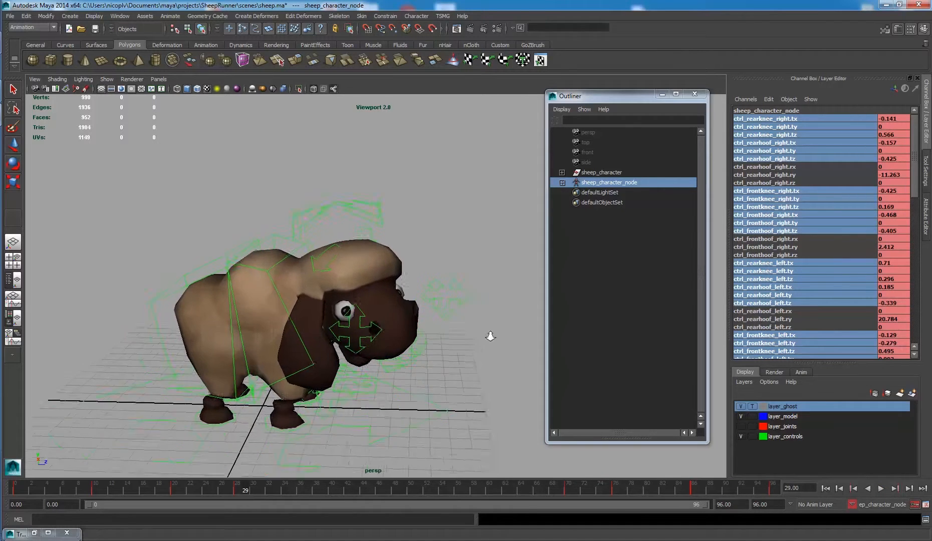
{"action": "right_click_drag", "start_coordinate": [385, 320], "coordinate": [452, 345], "text": "alt"}
{"action": "left_click_drag", "start_coordinate": [452, 346], "coordinate": [431, 345], "text": "alt"}
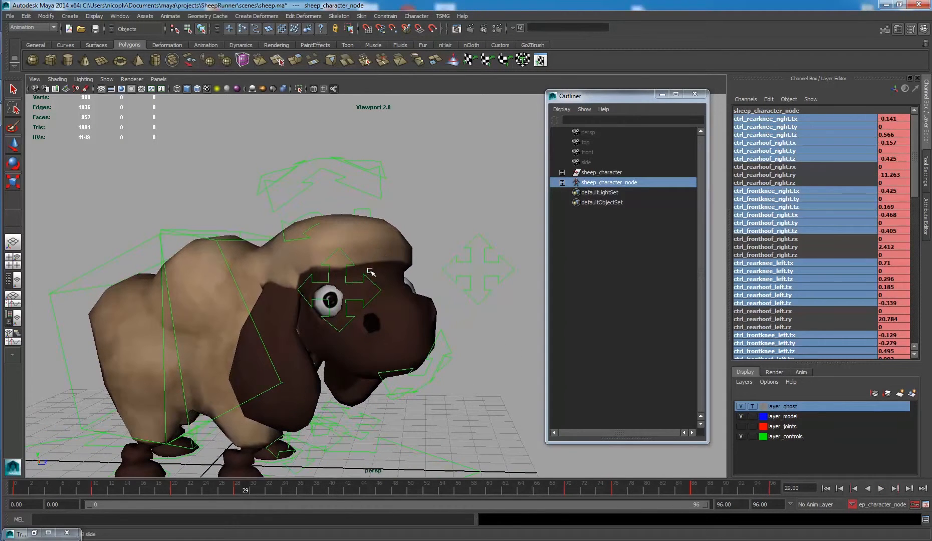
{"action": "left_click", "coordinate": [412, 373]}
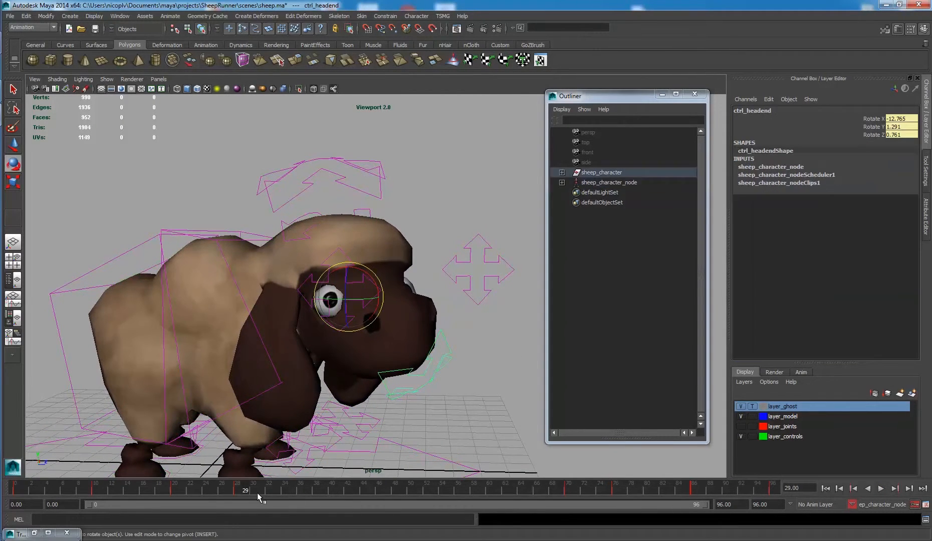
{"action": "key", "text": "alt+v"}
{"action": "left_click_drag", "start_coordinate": [359, 303], "coordinate": [370, 289]}
{"action": "left_click", "coordinate": [366, 489]}
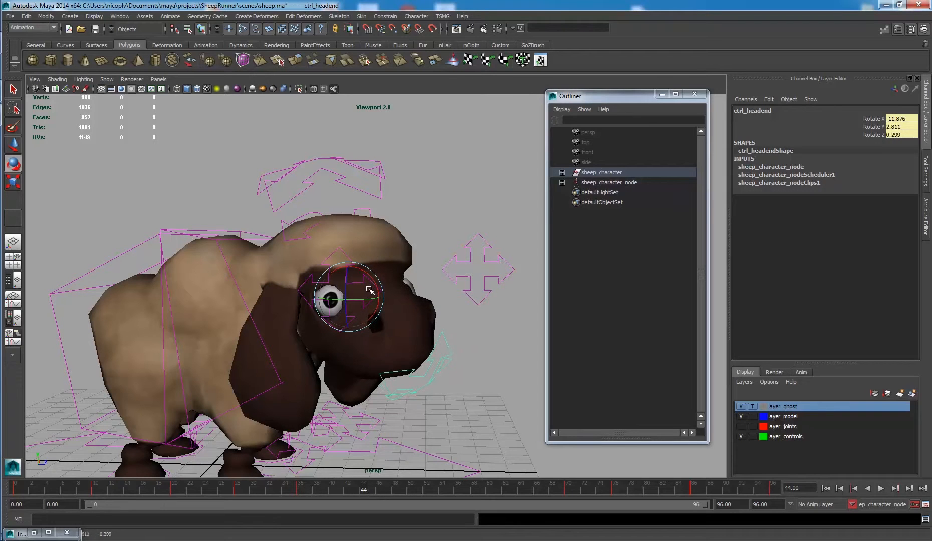
Rotate ctrl_headend to about X -5.4, Y -0.6, Z 1.6 at frame 52 and X -9, Y -2.3, Z 1.7 at frame 60
{"action": "left_click", "coordinate": [426, 493]}
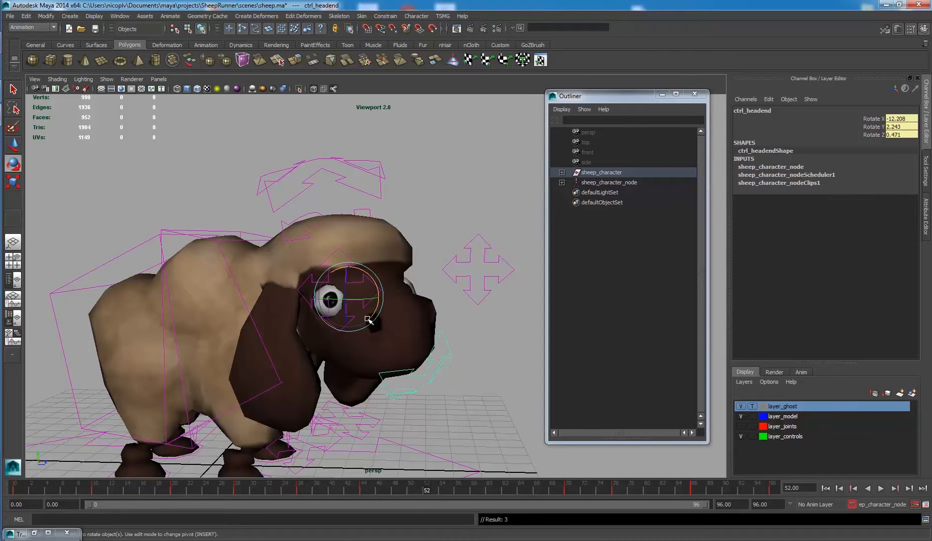
{"action": "left_click_drag", "start_coordinate": [367, 317], "coordinate": [360, 302]}
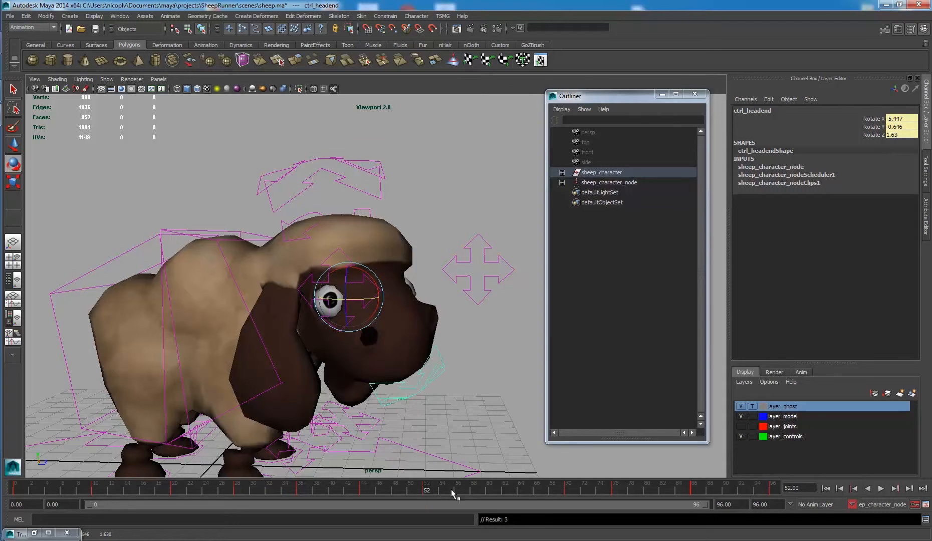
{"action": "key", "text": "alt+v"}
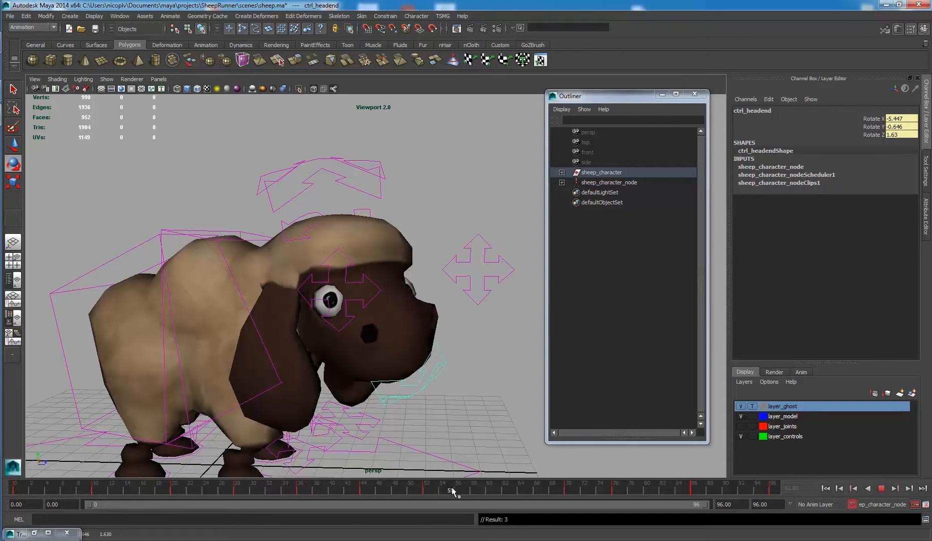
{"action": "key", "text": "alt+v"}
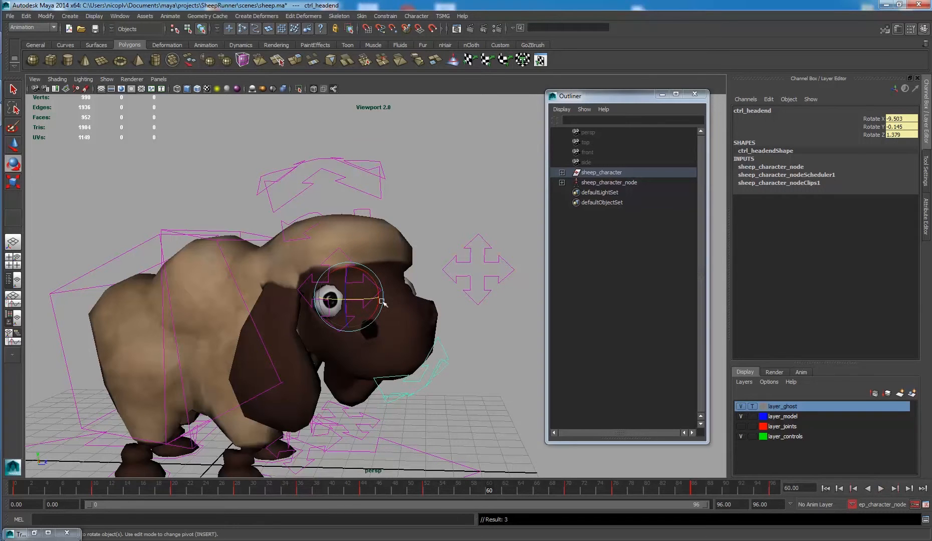
{"action": "left_click_drag", "start_coordinate": [361, 292], "coordinate": [359, 293]}
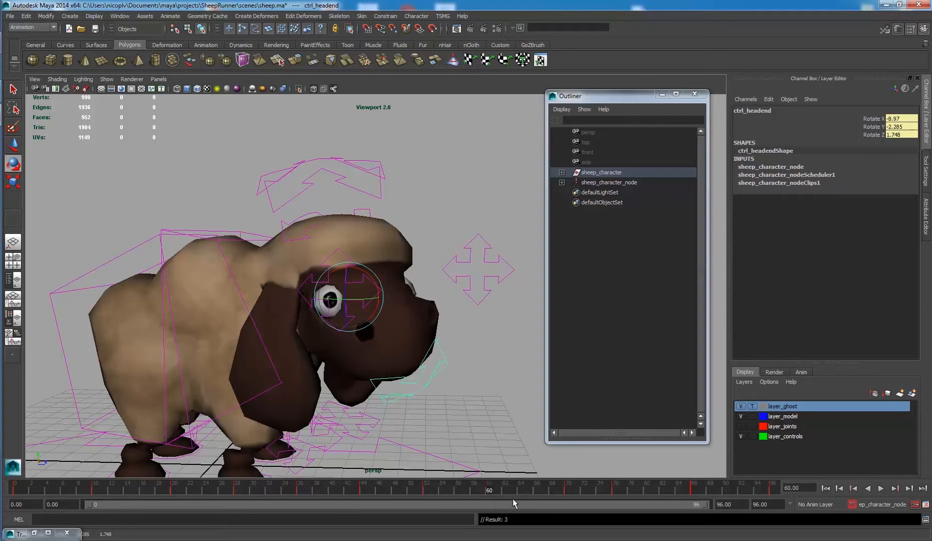
Play and scrub the animation around frames 52 to 60 to check the small head-end movements
{"action": "key", "text": "alt+v"}
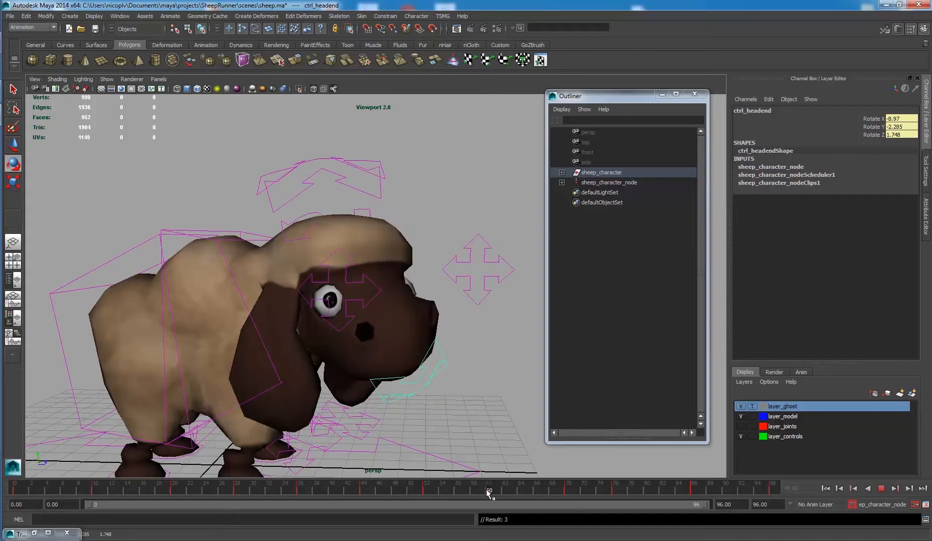
{"action": "left_click", "coordinate": [488, 492]}
{"action": "left_click_drag", "start_coordinate": [491, 490], "coordinate": [427, 498]}
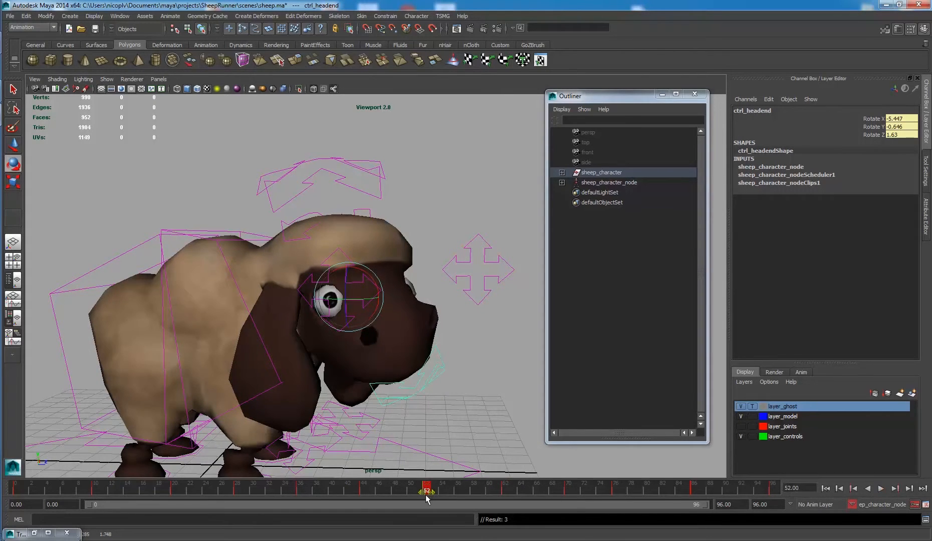
{"action": "key", "text": "alt+v"}
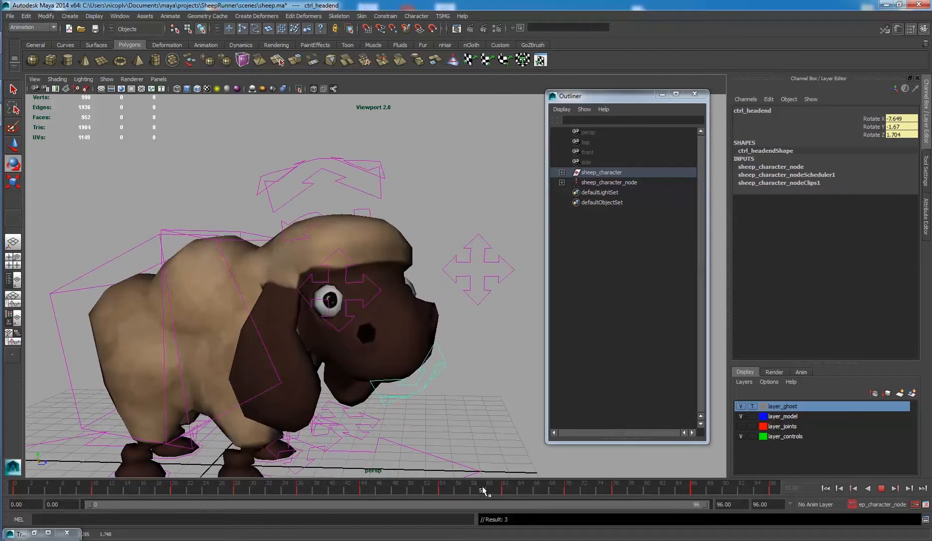
Select ctrl_head and vary its rotation from frame 36 onward, reaching about X -10.2, Y -46.3, Z 1.4 at frame 62
{"action": "left_click", "coordinate": [300, 491]}
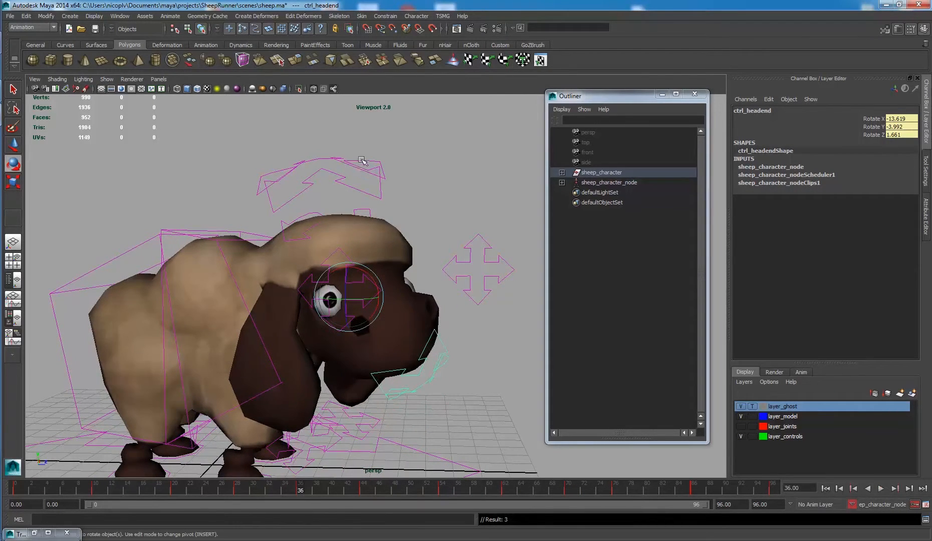
{"action": "left_click", "coordinate": [360, 188]}
{"action": "left_click_drag", "start_coordinate": [337, 224], "coordinate": [349, 237]}
{"action": "left_click", "coordinate": [367, 489]}
{"action": "left_click", "coordinate": [437, 490]}
{"action": "left_click", "coordinate": [506, 489]}
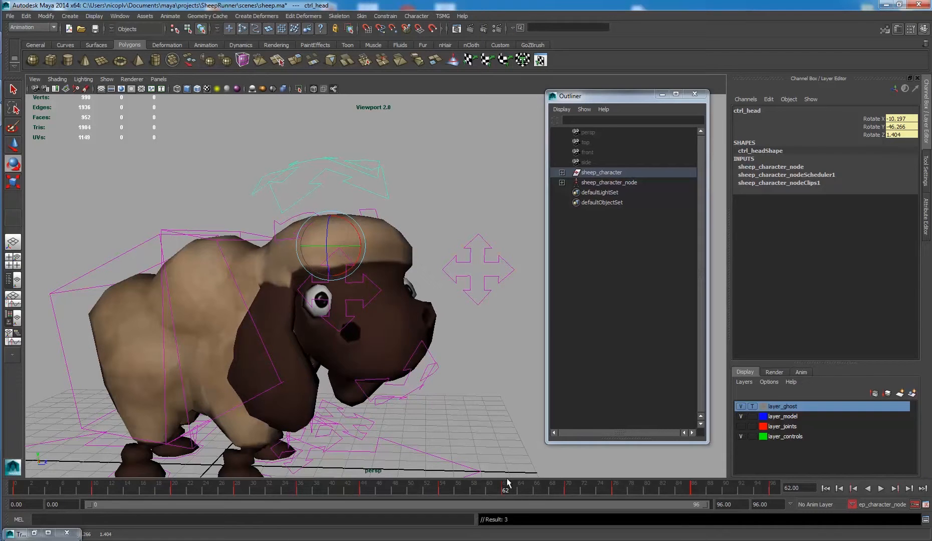
Play the whole animation to review the head movement, stop it and return to frame 0
{"action": "key", "text": "alt+v"}
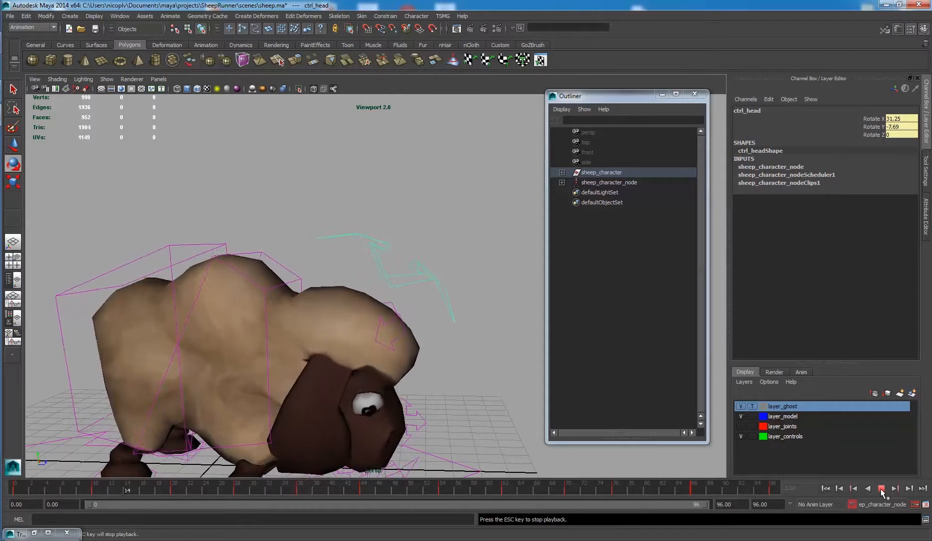
{"action": "left_click", "coordinate": [881, 488]}
{"action": "left_click", "coordinate": [825, 489]}
Create an animation clip named attente_B from the Trax Editor, stored in the Visor only without leaving keys in the timeline
{"action": "right_click_drag", "start_coordinate": [372, 364], "coordinate": [297, 361], "text": "alt"}
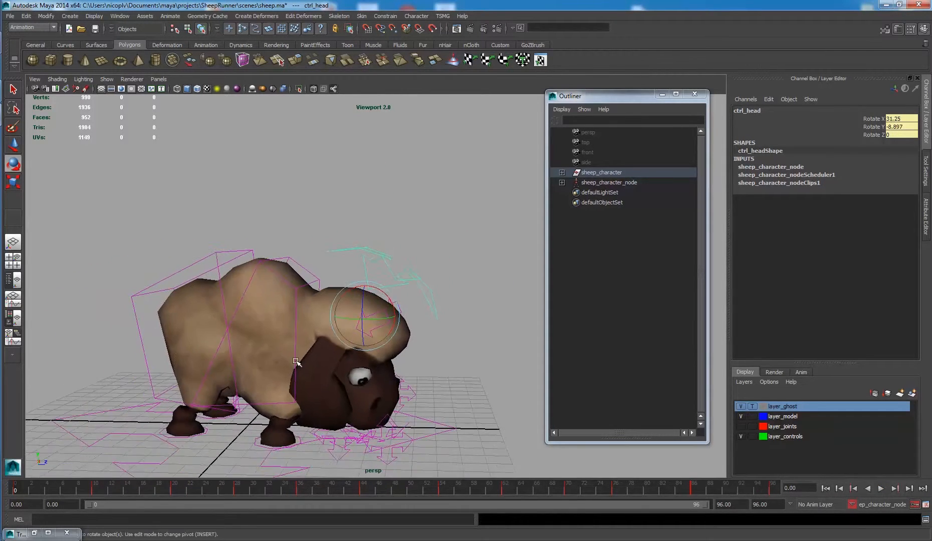
{"action": "left_click_drag", "start_coordinate": [298, 361], "coordinate": [307, 368], "text": "alt"}
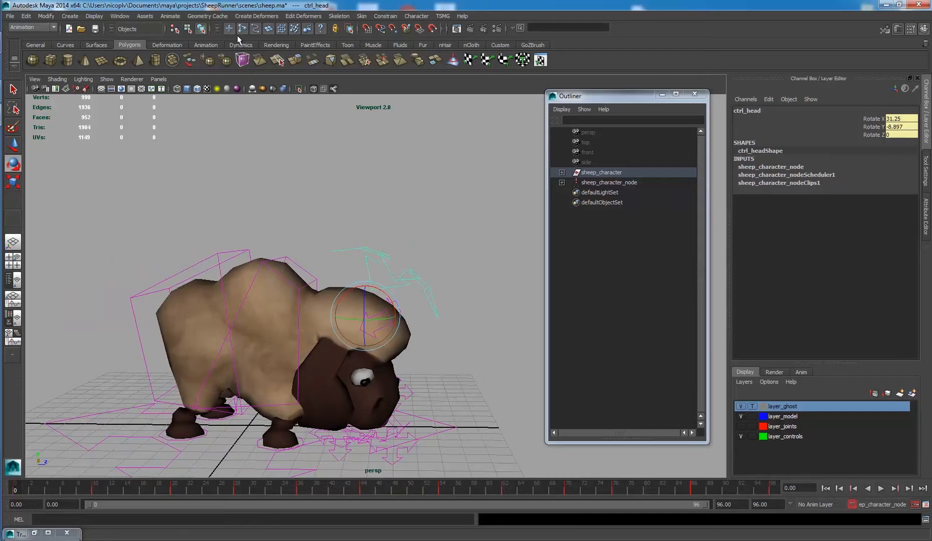
{"action": "left_click", "coordinate": [207, 17]}
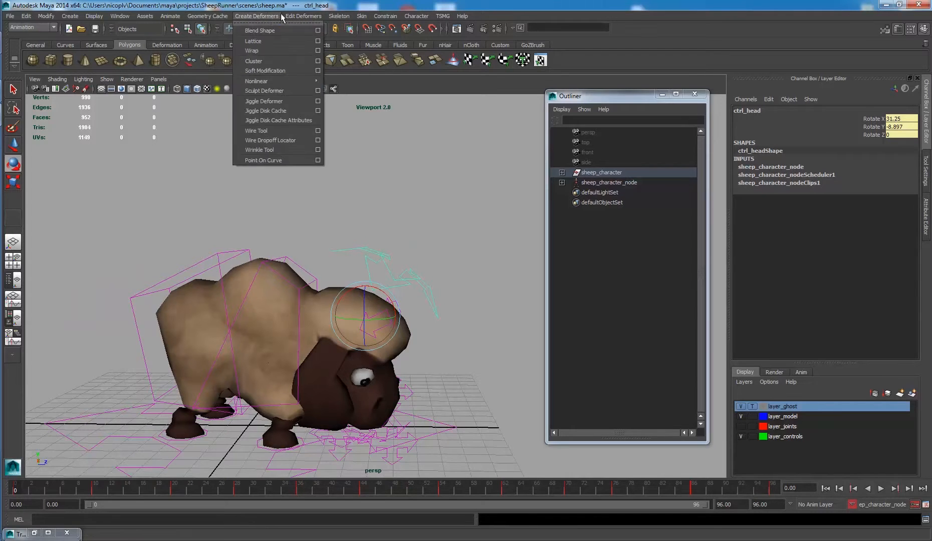
{"action": "left_click", "coordinate": [172, 16]}
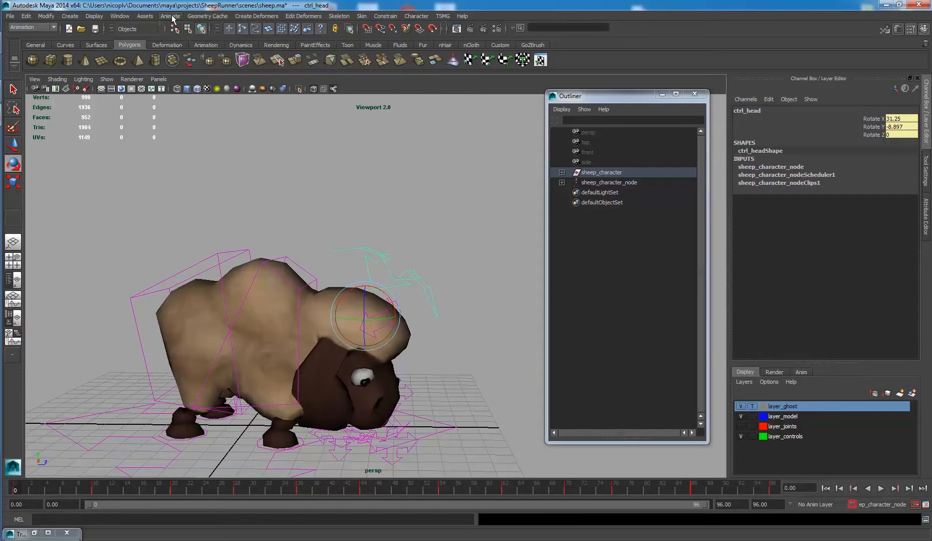
{"action": "left_click", "coordinate": [34, 533]}
{"action": "left_click", "coordinate": [439, 86]}
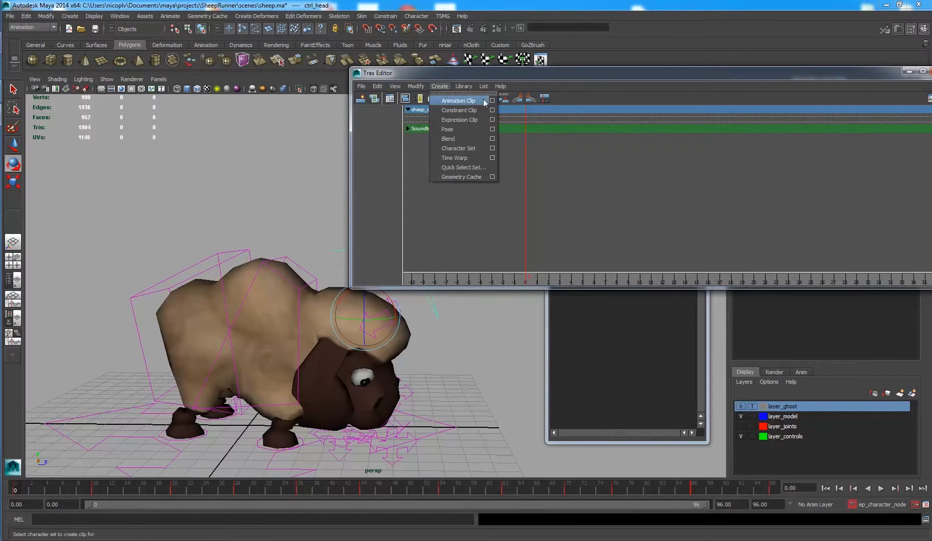
{"action": "left_click", "coordinate": [493, 101]}
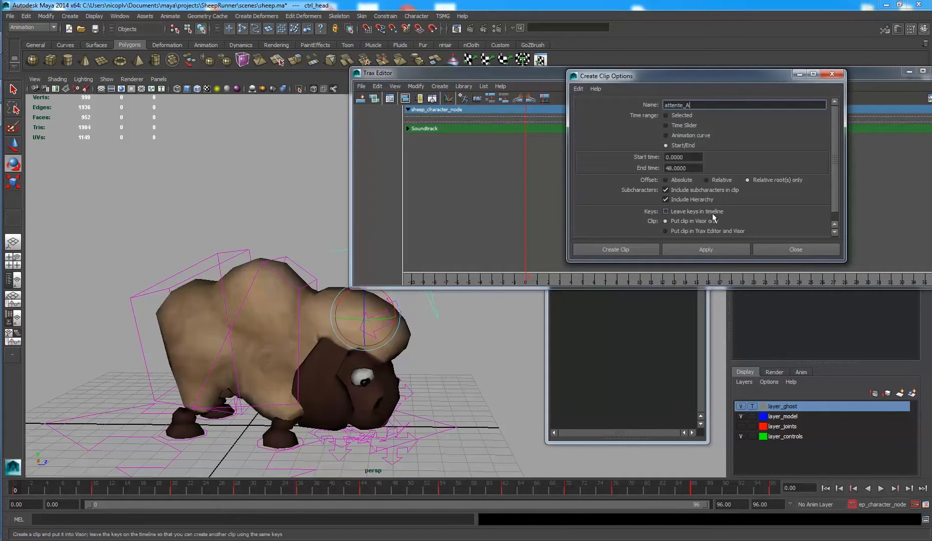
{"action": "left_click", "coordinate": [695, 107]}
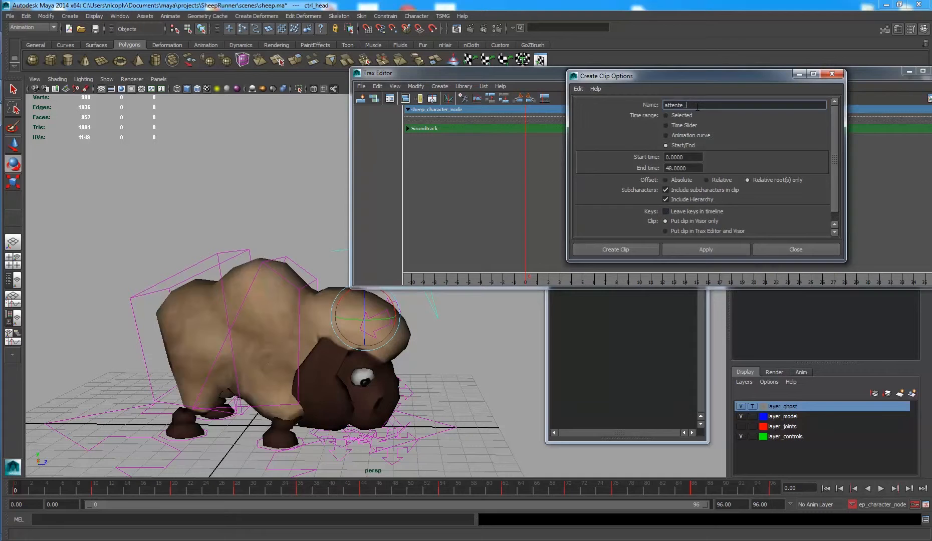
{"action": "left_click", "coordinate": [616, 249]}
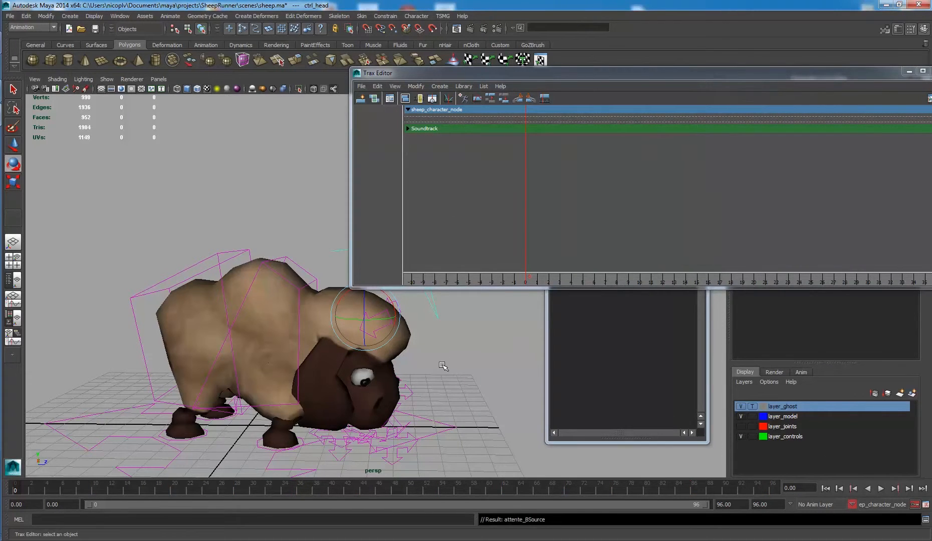
Insert the saved idle_pose from the library onto the character's track at frame 0
{"action": "left_click", "coordinate": [468, 89]}
{"action": "mouse_move", "coordinate": [492, 111]}
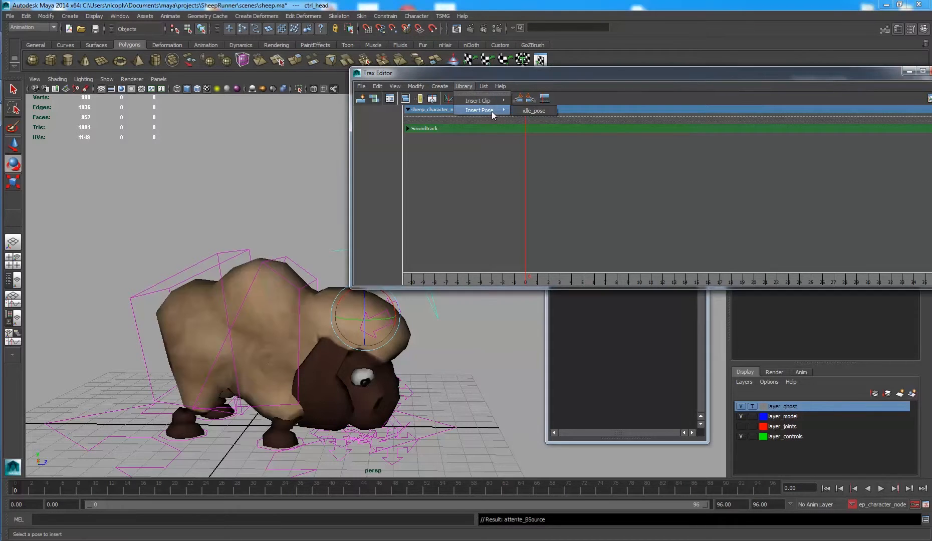
{"action": "left_click", "coordinate": [531, 110]}
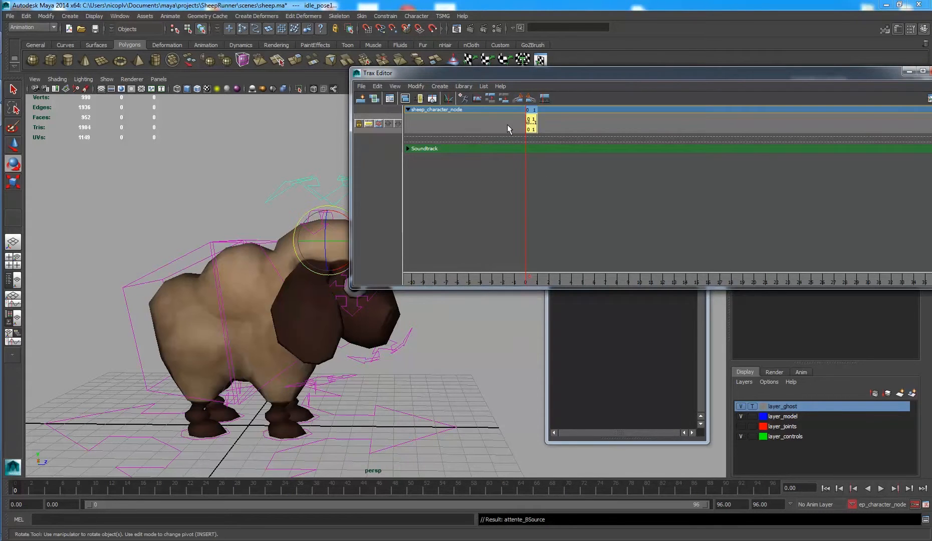